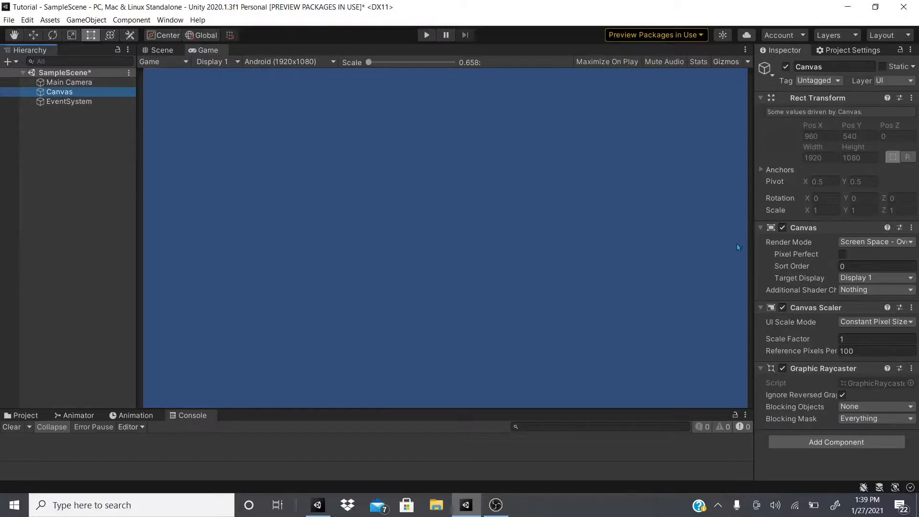
Widen the Inspector and view the options offered for preview packages in use
left_click_drag(756, 236, 666, 243)
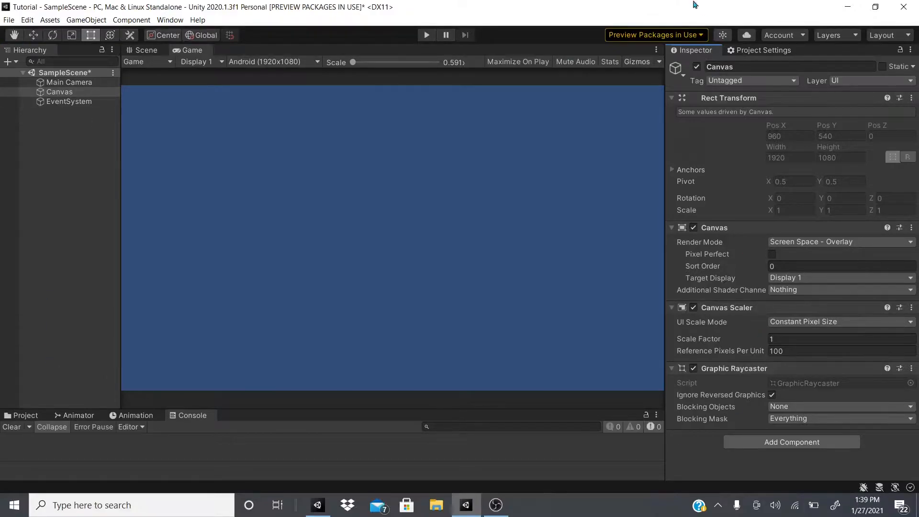
left_click(641, 35)
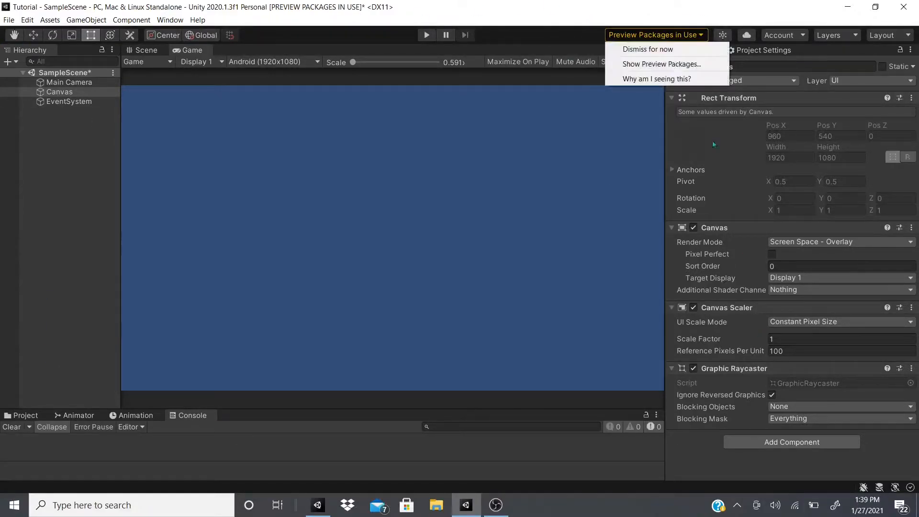
left_click(590, 114)
left_click(635, 35)
left_click(439, 147)
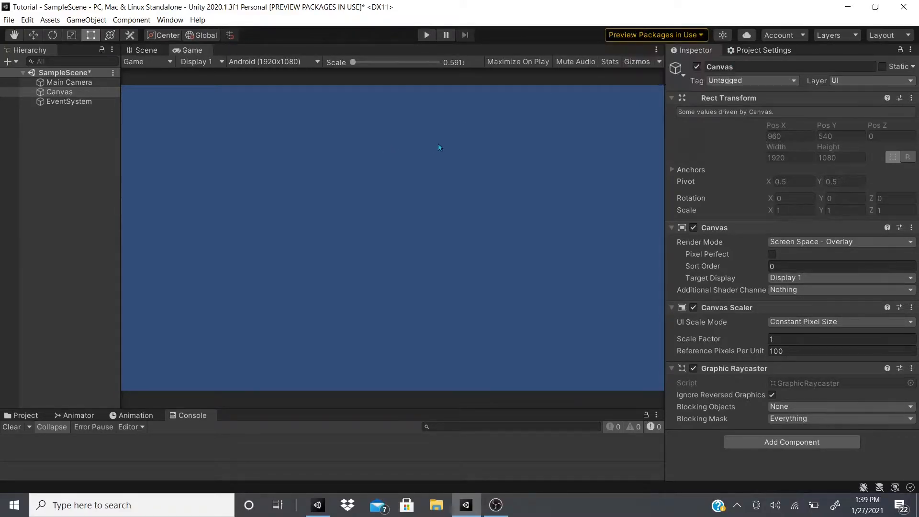
Review the Device Simulator preview package in the Package Manager and close the manager
left_click(177, 20)
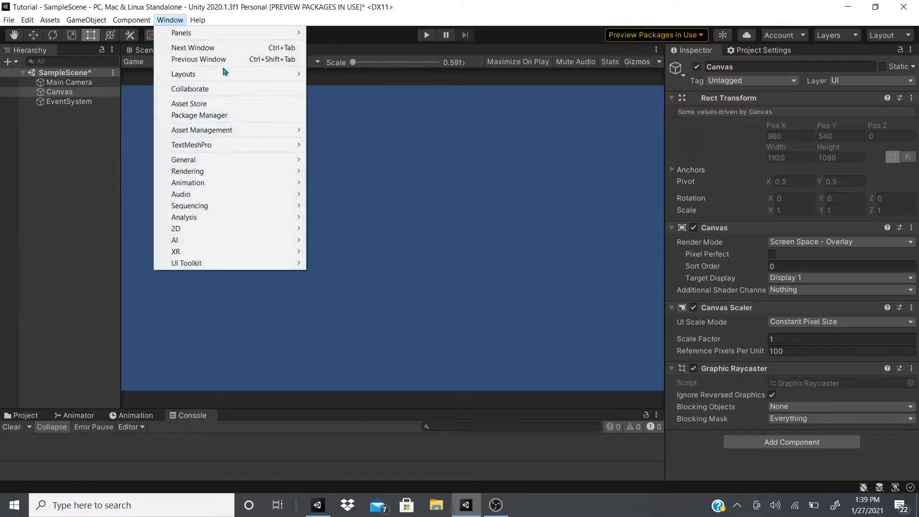
left_click(228, 116)
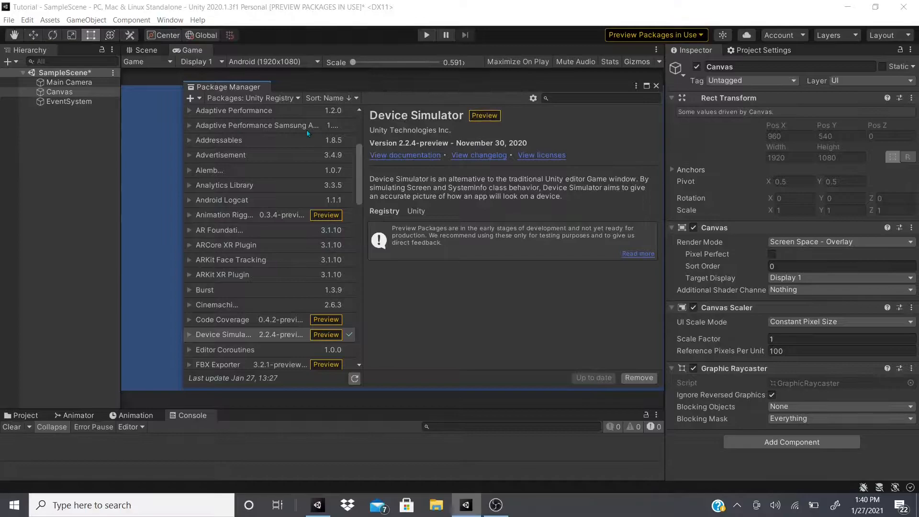
left_click(372, 115)
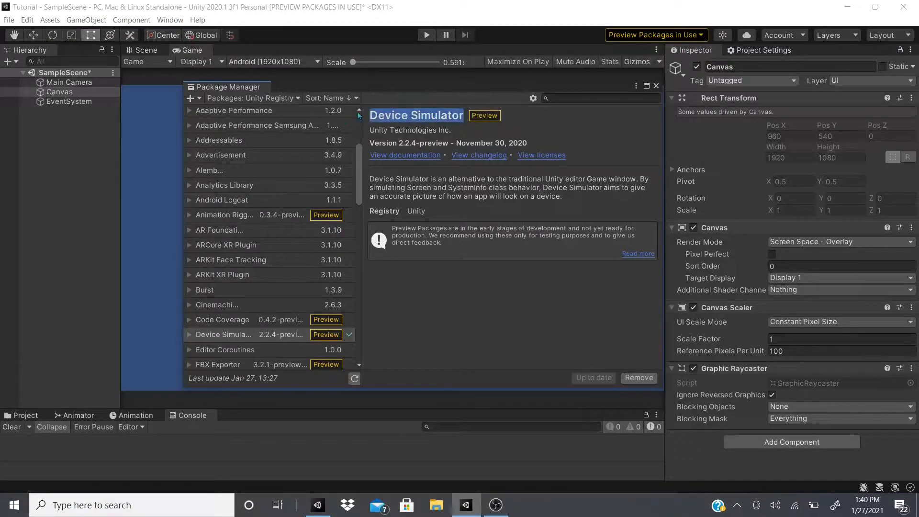
left_click(398, 113)
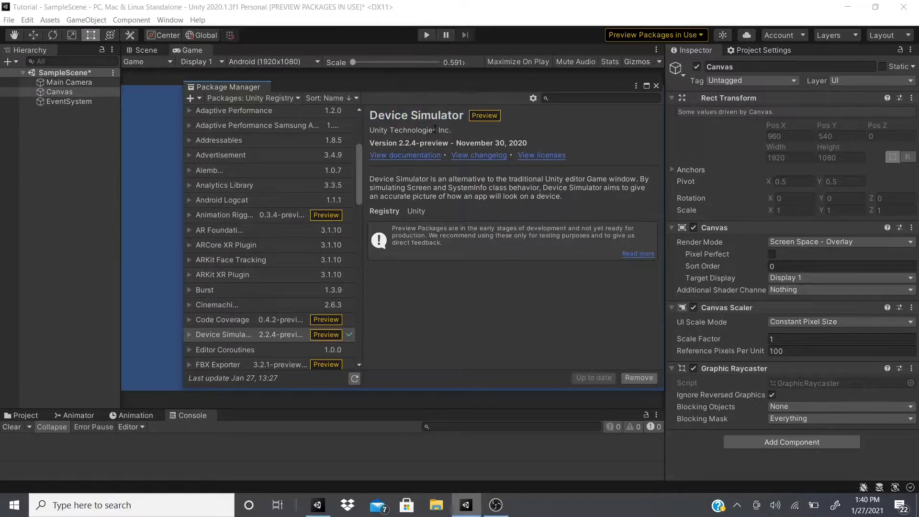
left_click(398, 115)
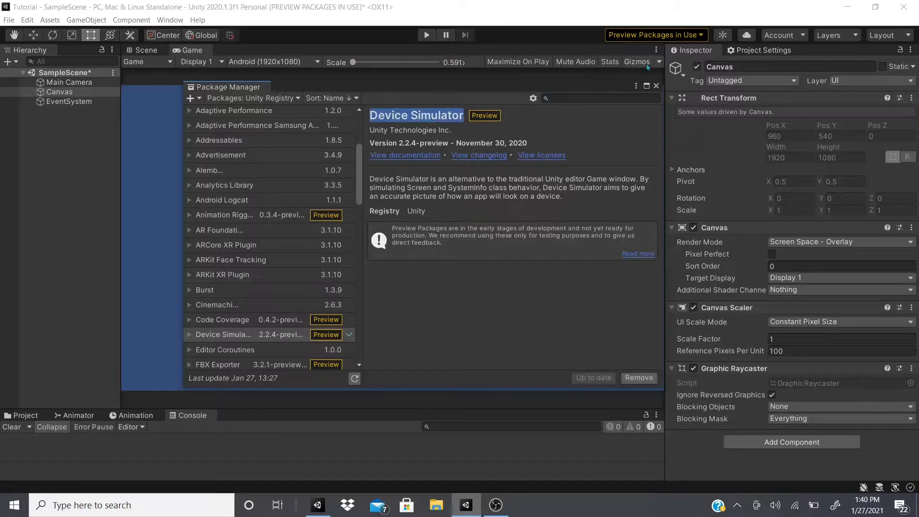
left_click(657, 86)
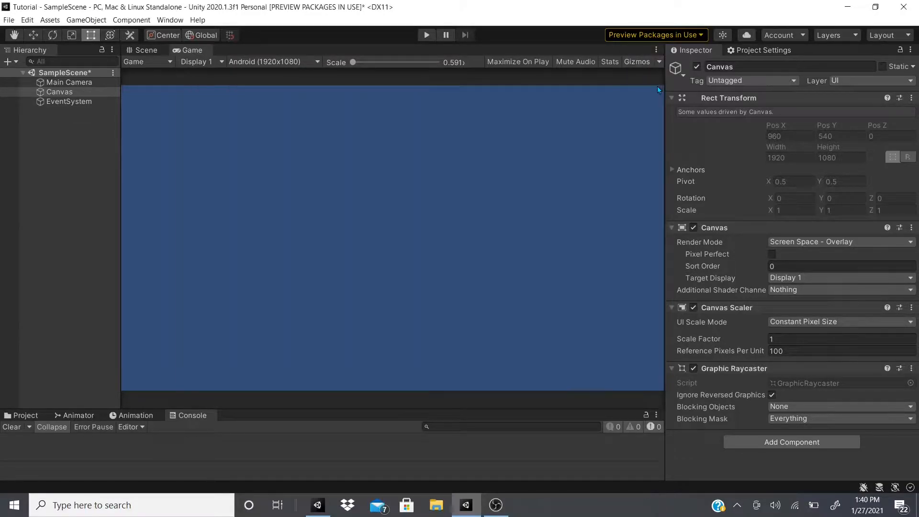
Switch the Game view to Simulator mode and choose Samsung Galaxy S6 as the simulated device
left_click(166, 62)
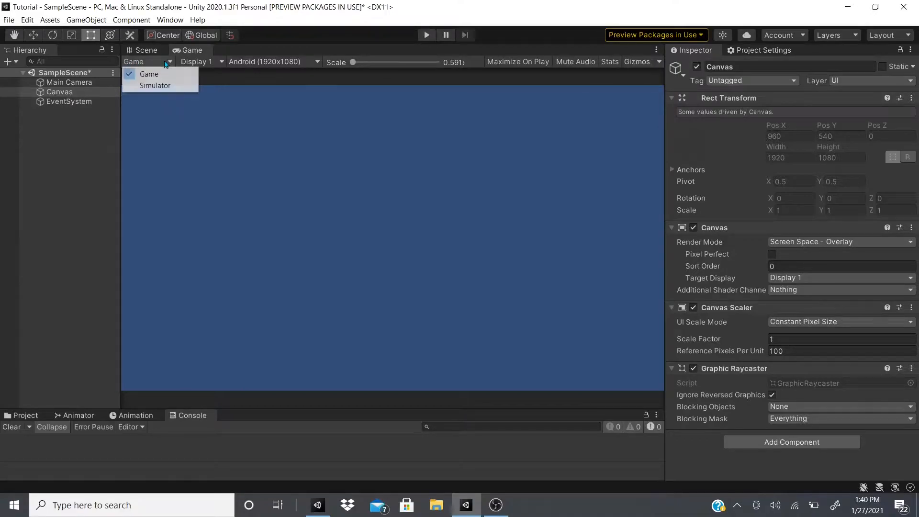
left_click(169, 87)
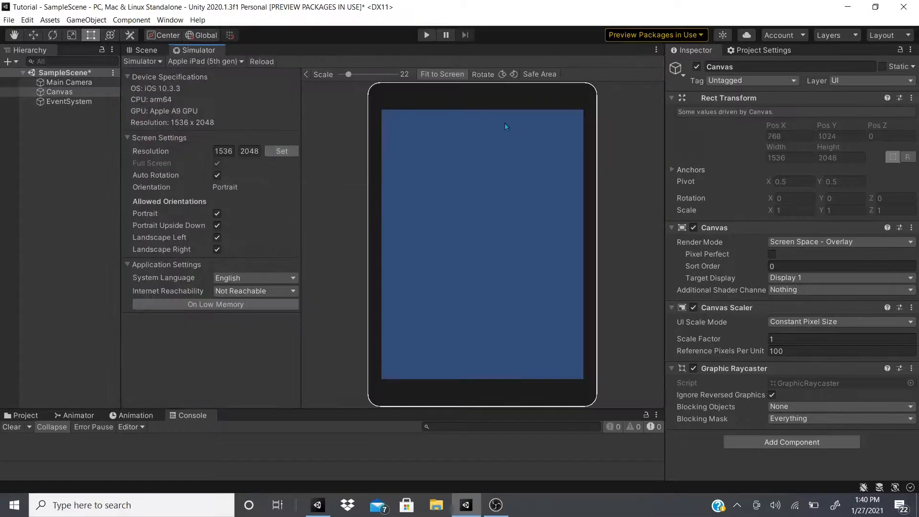
left_click(189, 64)
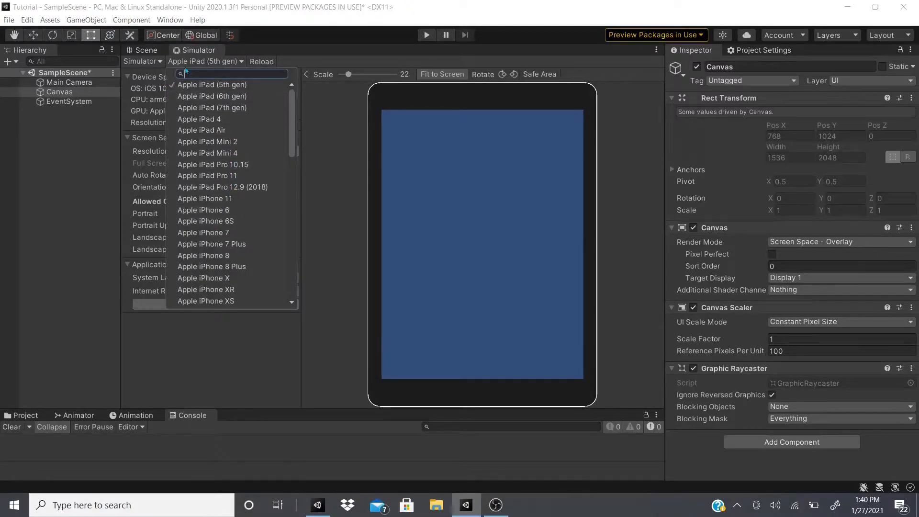
scroll(255, 198, "down", 15)
scroll(240, 249, "down", 2)
scroll(237, 240, "up", 5)
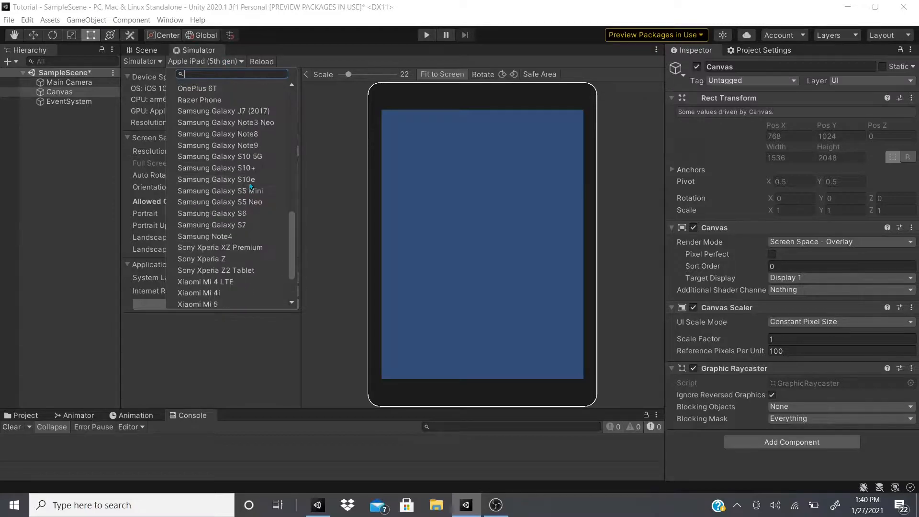
left_click(232, 214)
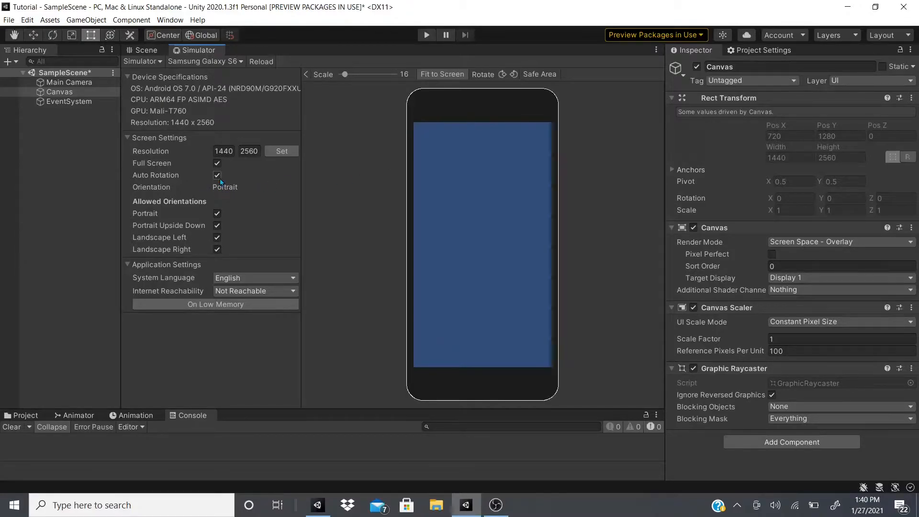
Rotate the simulated phone to Landscape Right and preview its safe area, keeping the device fitted to the screen
left_click(502, 74)
left_click(514, 74)
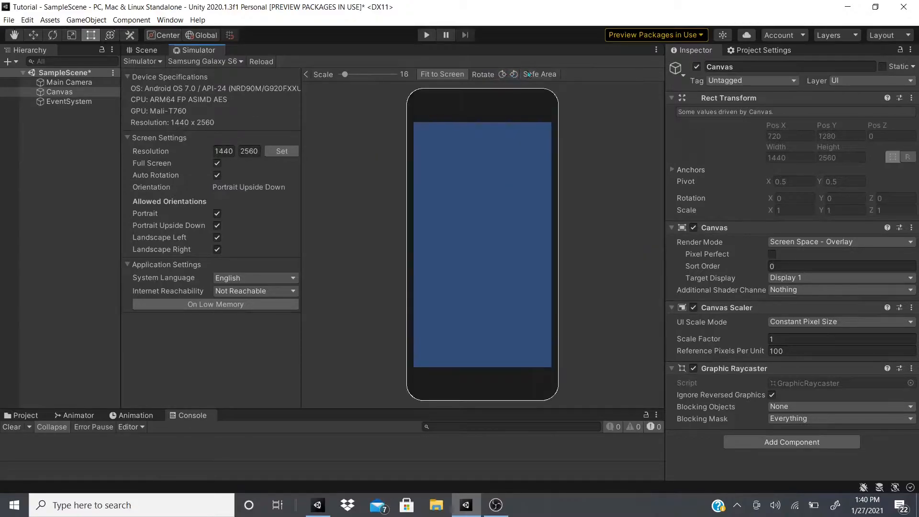
left_click(514, 74)
left_click(540, 74)
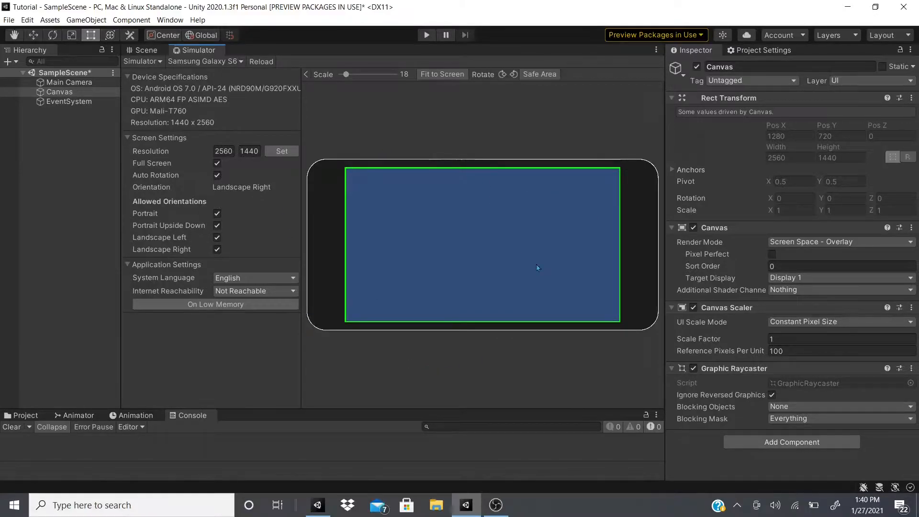
left_click(537, 75)
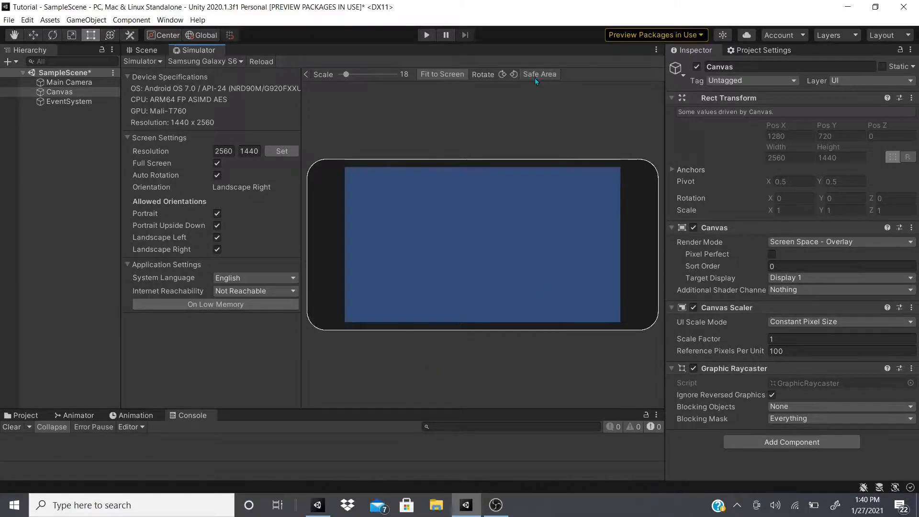
left_click(441, 75)
Examine the canvas outline in the Scene view and the render modes available for the Canvas
left_click(152, 51)
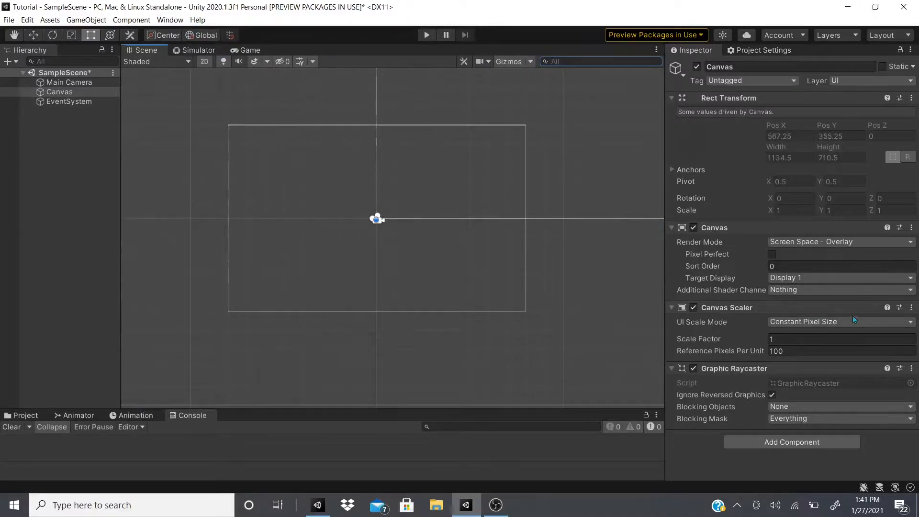
scroll(438, 200, "down", 1)
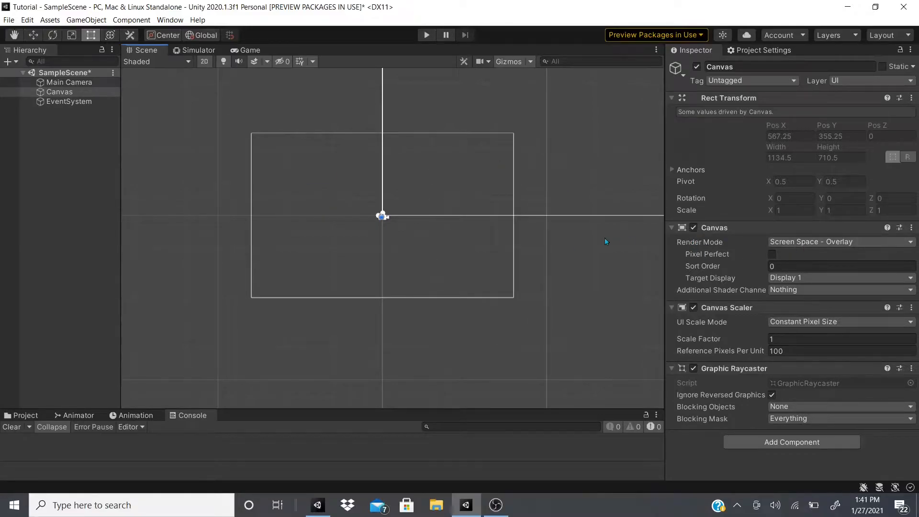
scroll(382, 241, "down", 1)
middle_click_drag(435, 234, 363, 226)
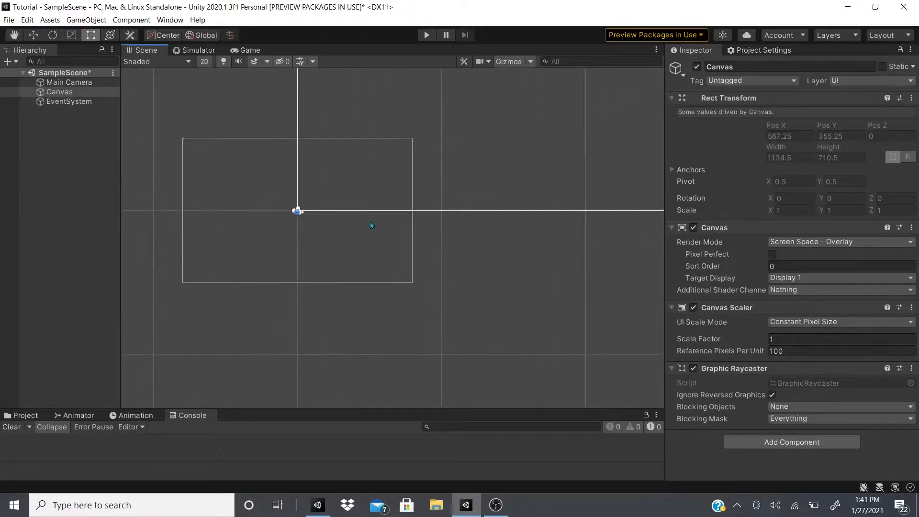
left_click(781, 242)
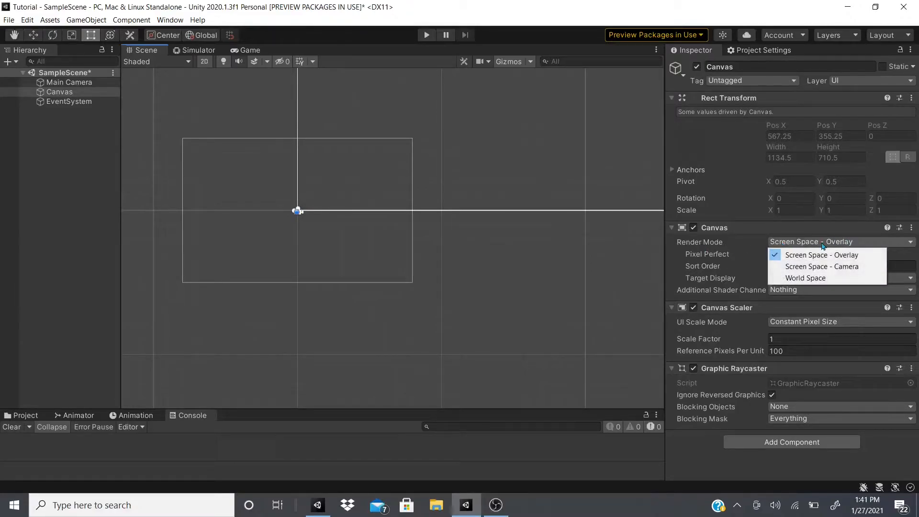
left_click(448, 234)
scroll(480, 240, "down", 8)
middle_click_drag(541, 242, 408, 290)
scroll(407, 289, "down", 1)
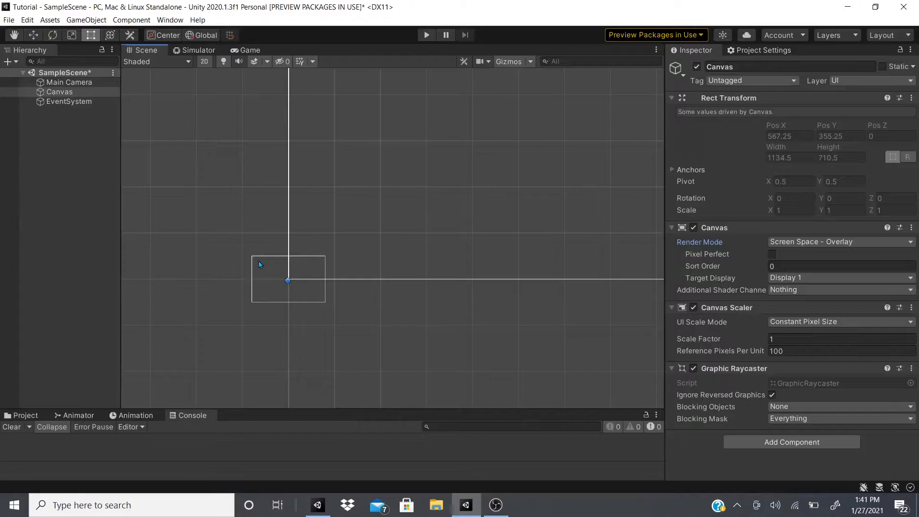
left_click(790, 242)
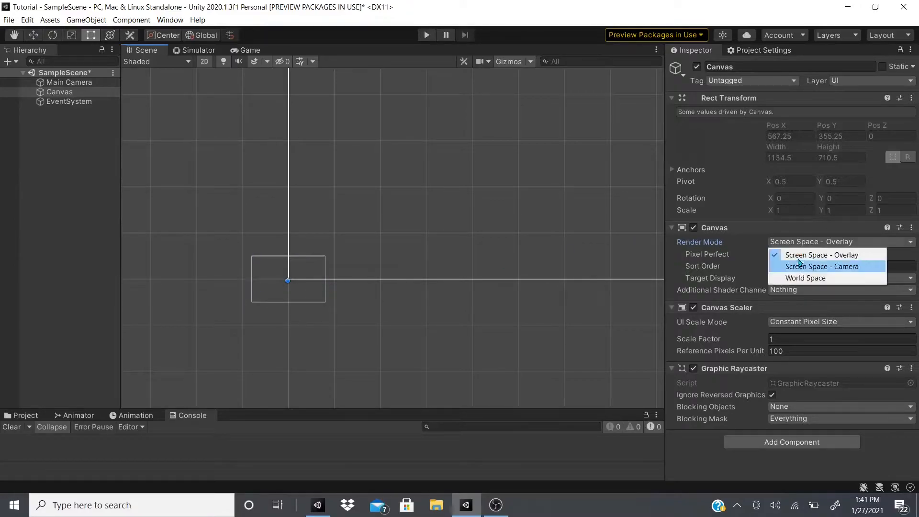
left_click(753, 243)
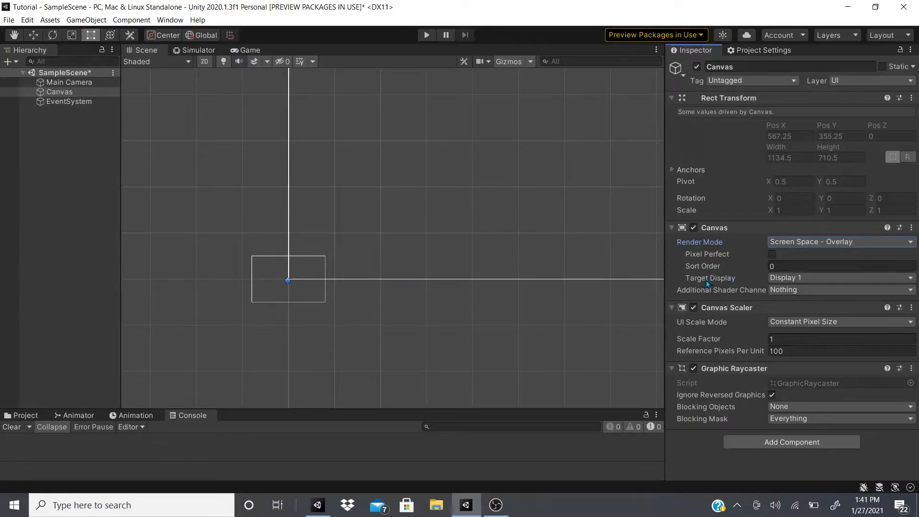
Set the Canvas target display to Display 3
left_click(773, 278)
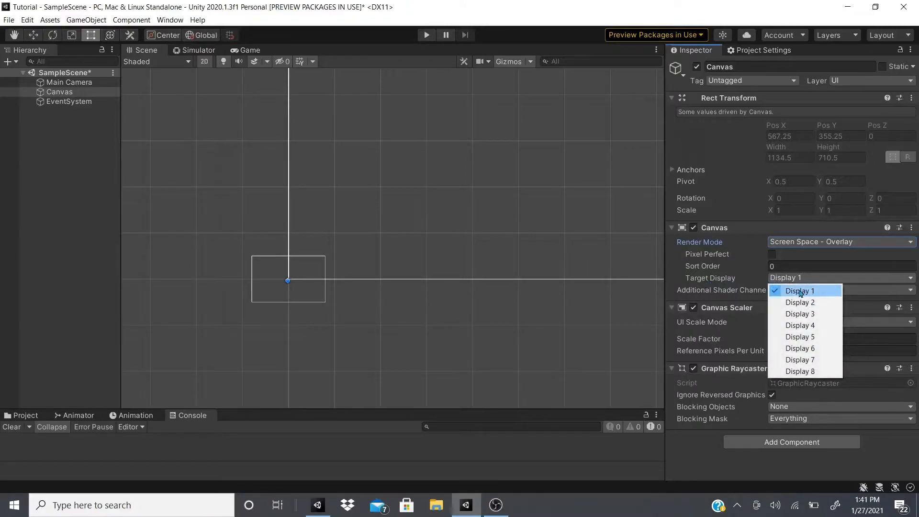
left_click(812, 303)
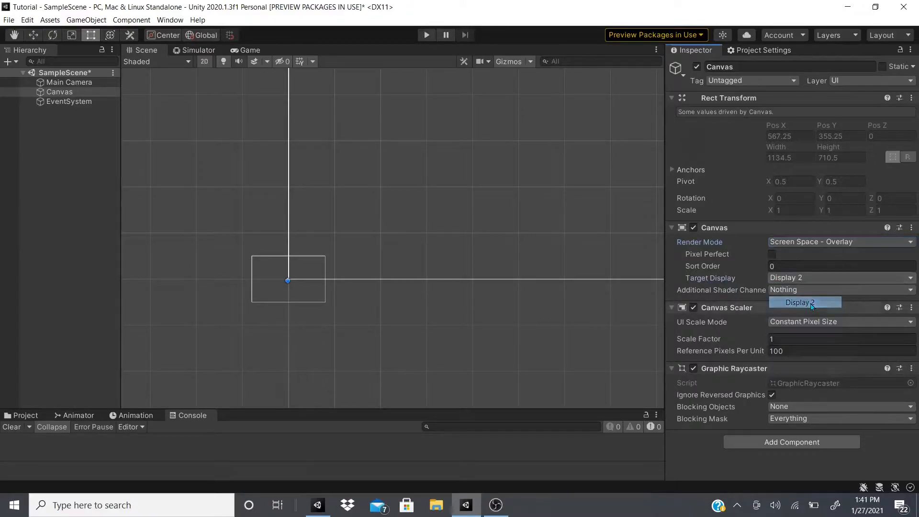
left_click(797, 281)
left_click(796, 315)
left_click(799, 281)
left_click(804, 318)
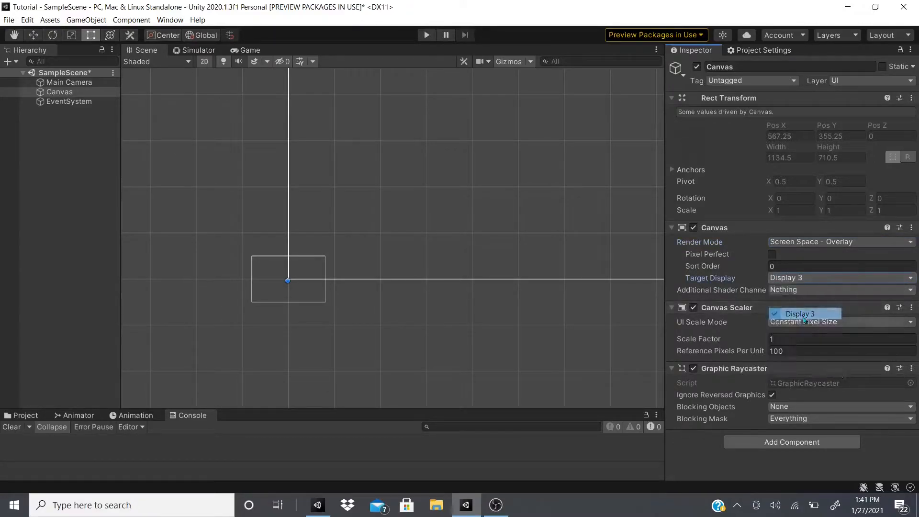
Show Display 3 in the Game view
left_click(258, 50)
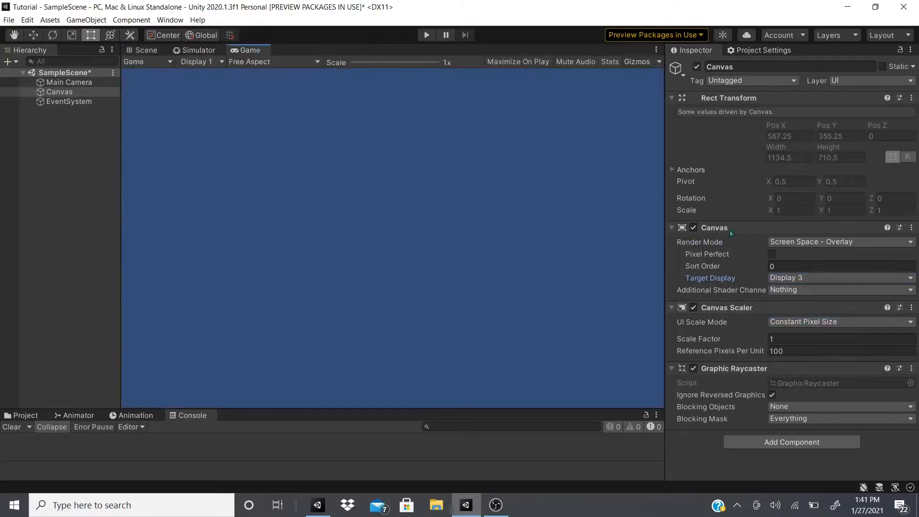
left_click(197, 62)
left_click(224, 95)
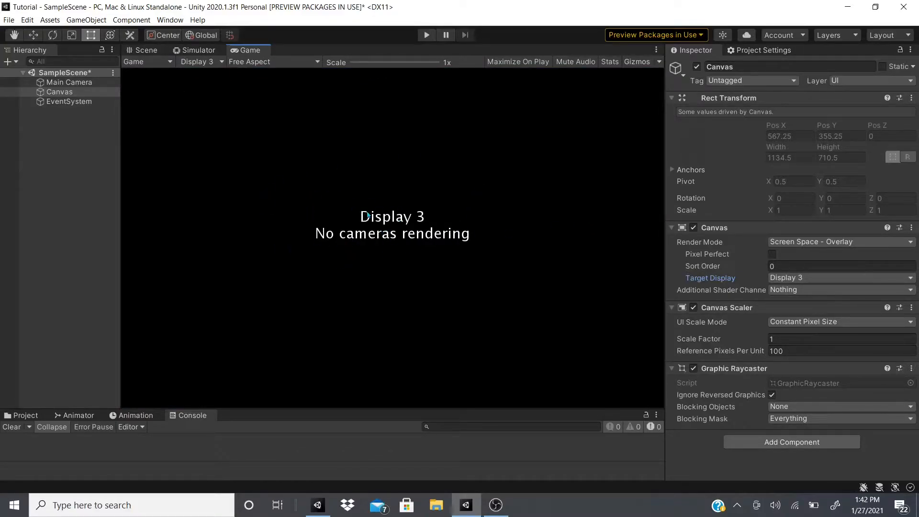
Add a second camera to the scene and set its target display to Display 3
right_click(59, 144)
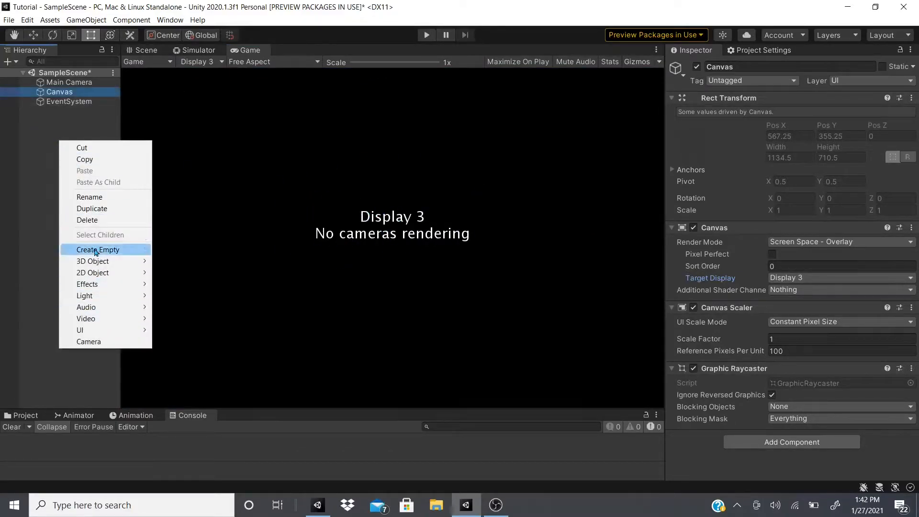
left_click(76, 341)
left_click(799, 406)
left_click(800, 347)
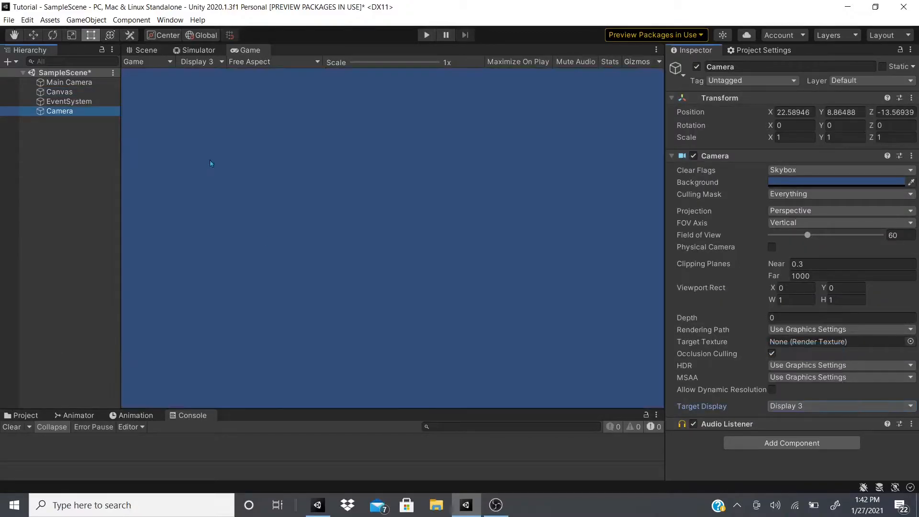
Delete the added second camera from the scene and select the Main Camera
left_click(69, 82)
left_click(82, 136)
left_click(82, 114)
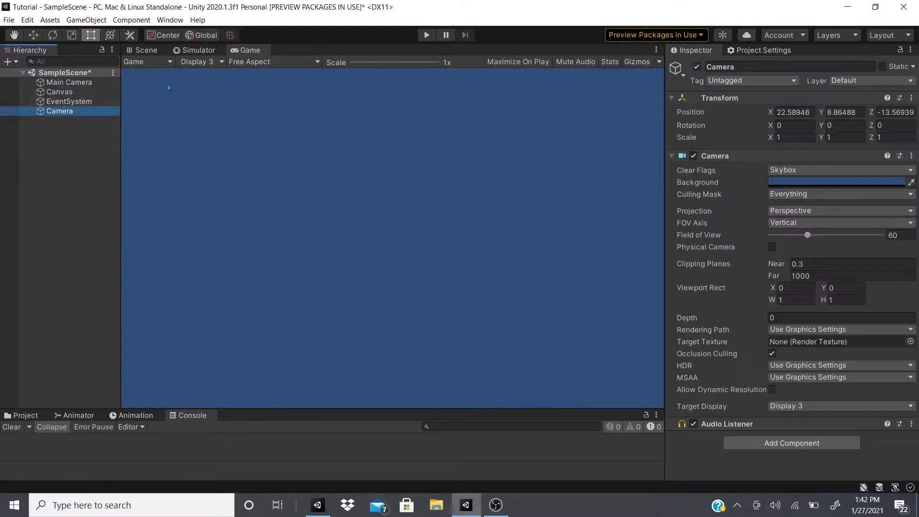
right_click(76, 111)
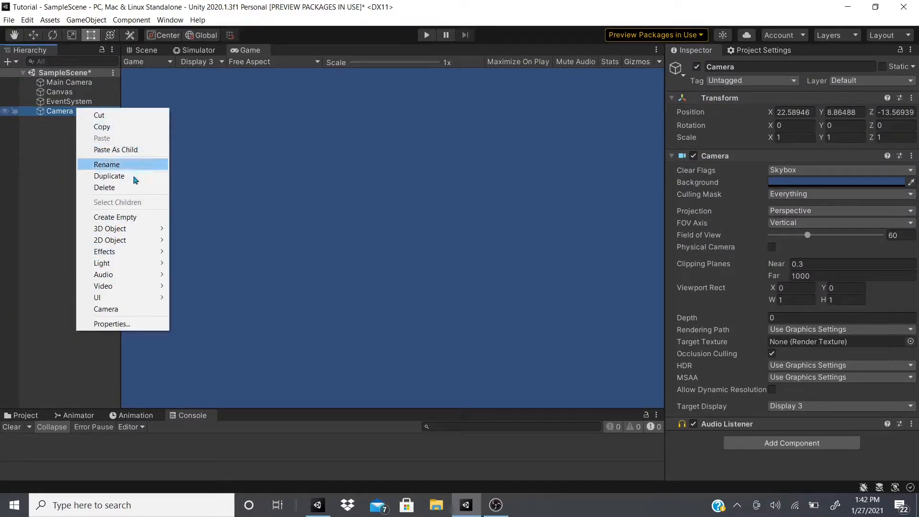
left_click(105, 187)
left_click(86, 83)
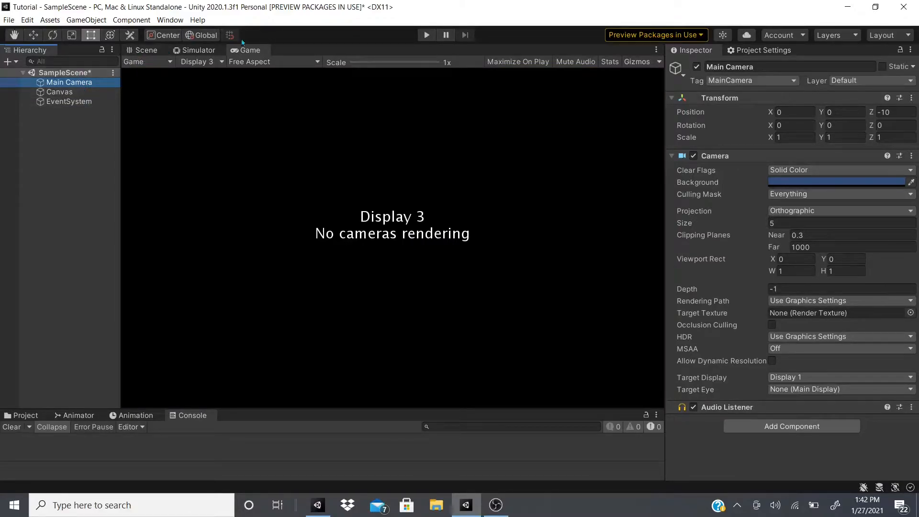
Show the Scene view and check the available additional shader channel options for the Canvas
left_click(149, 52)
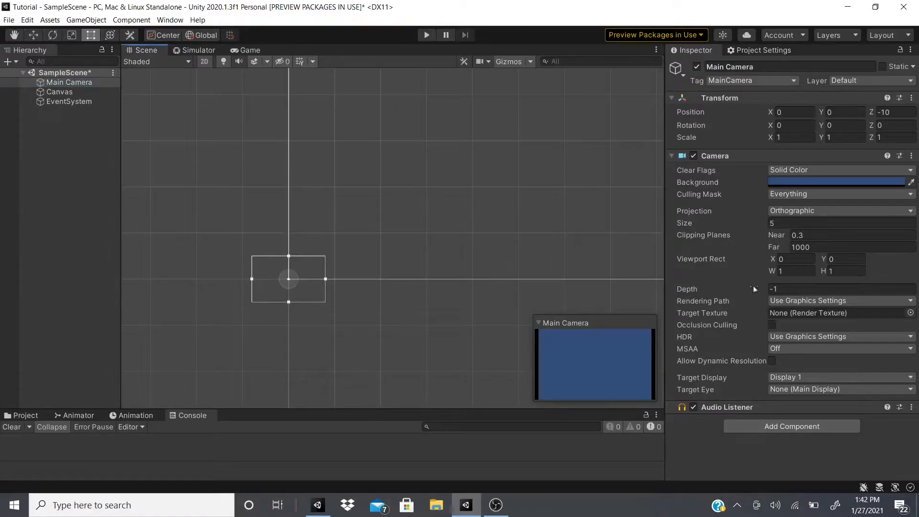
left_click(59, 92)
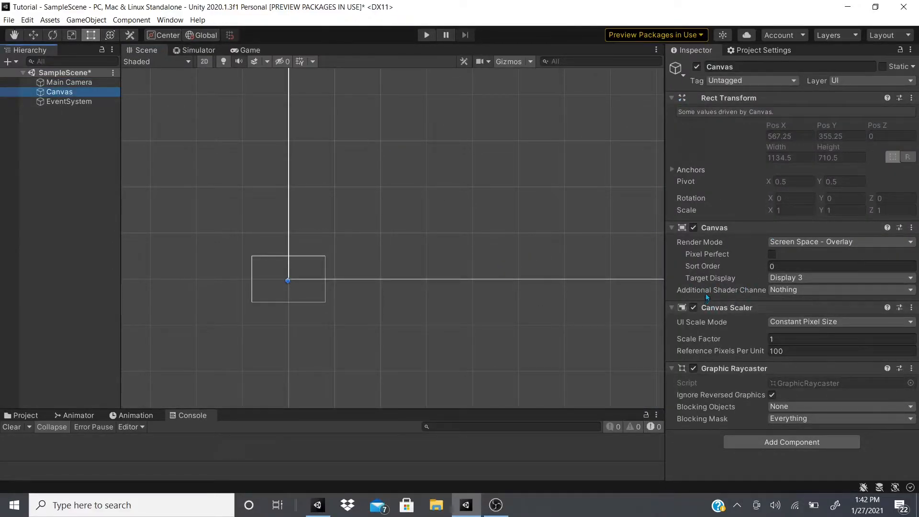
left_click(774, 292)
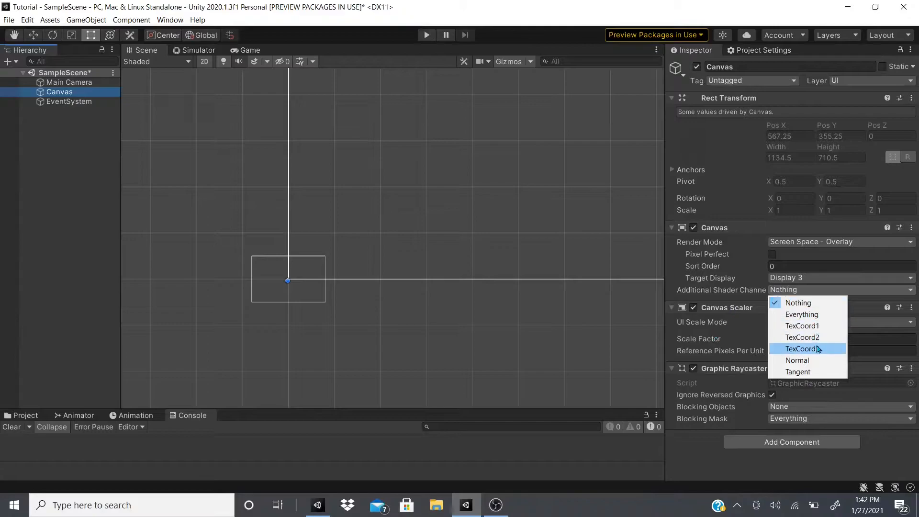
left_click(743, 295)
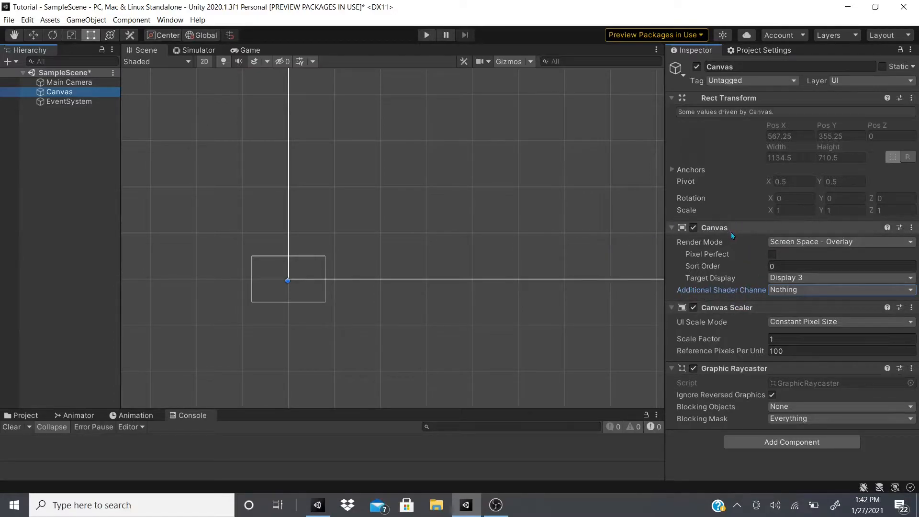
Set the Canvas render mode to Screen Space - Camera and assign the Main Camera as its render camera
left_click(804, 243)
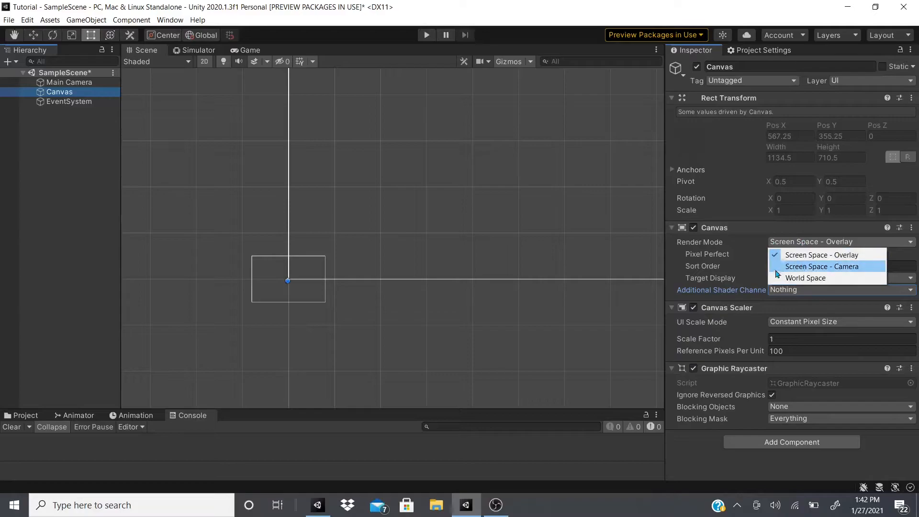
left_click(801, 268)
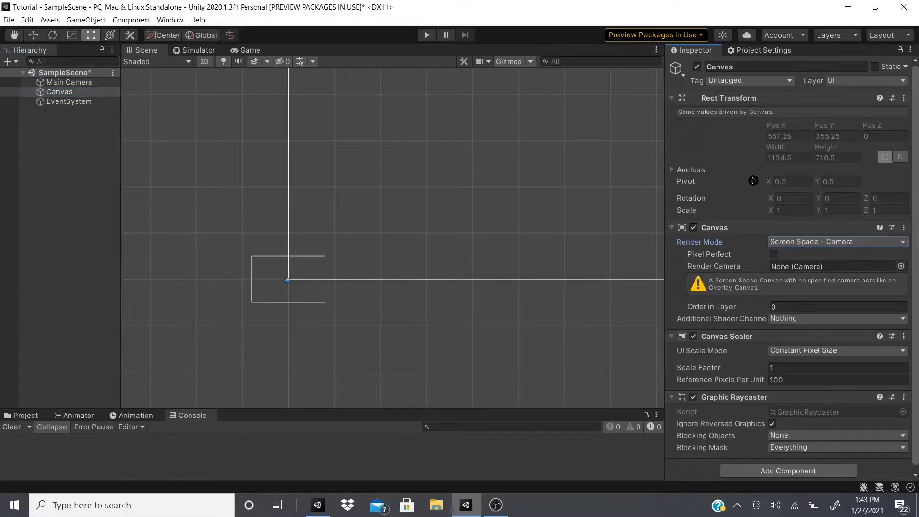
left_click_drag(731, 247, 786, 274)
scroll(295, 289, "up", 2)
middle_click_drag(295, 289, 376, 275)
scroll(376, 275, "up", 3)
scroll(383, 274, "up", 3)
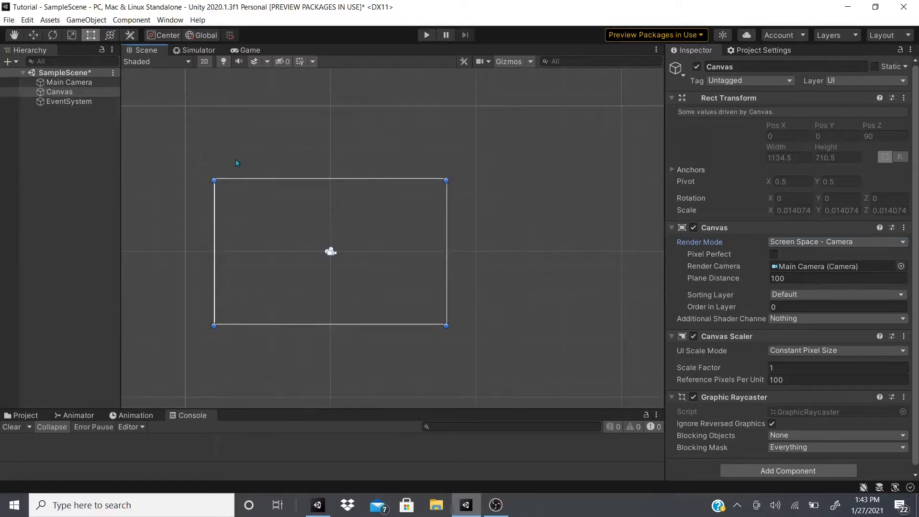
Undo and redo the last Canvas change to compare the Canvas outline with the camera in the Scene view
scroll(445, 259, "down", 4)
middle_click_drag(469, 275, 375, 315)
key("ctrl+z")
scroll(407, 312, "down", 3)
middle_click_drag(441, 254, 344, 267)
scroll(344, 266, "down", 2)
scroll(282, 287, "up", 3)
scroll(288, 284, "up", 3)
key("ctrl+y")
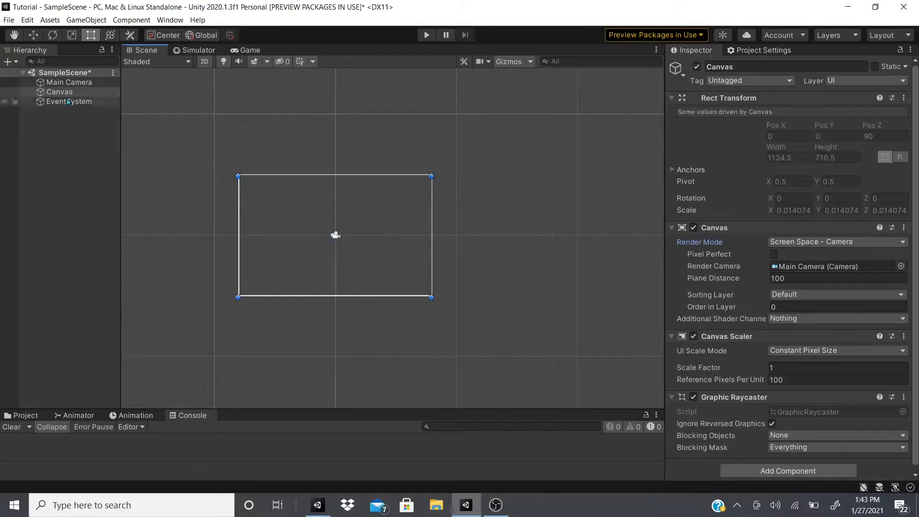
Assign the Main Camera to the Canvas's render camera again and show the Game view
left_click_drag(68, 82, 857, 272)
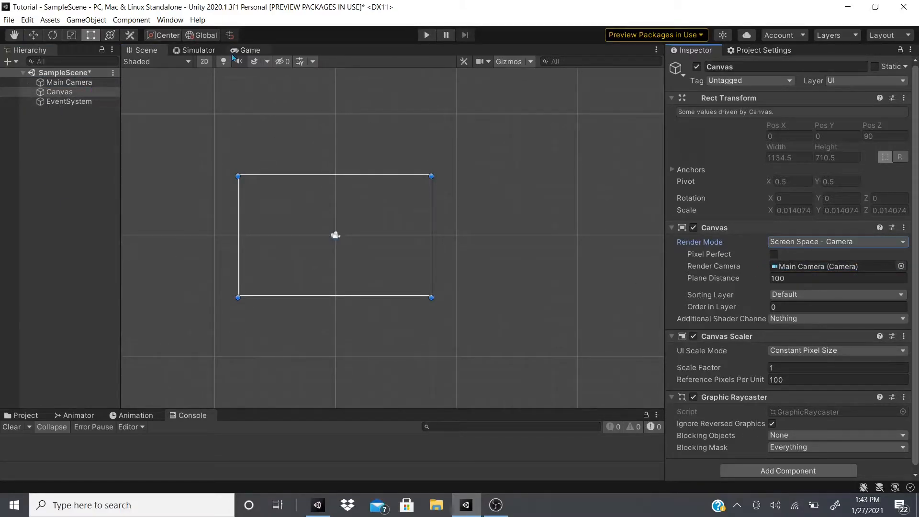
left_click(246, 50)
left_click(182, 49)
left_click(247, 50)
Create a new 2D sprite object at the root of the scene
left_click(68, 132)
right_click(69, 133)
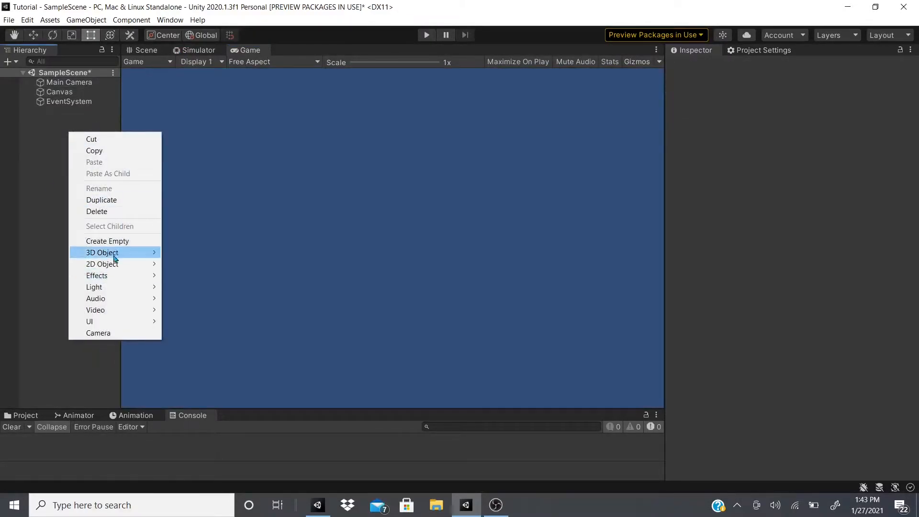
mouse_move(117, 254)
mouse_move(152, 264)
left_click(186, 264)
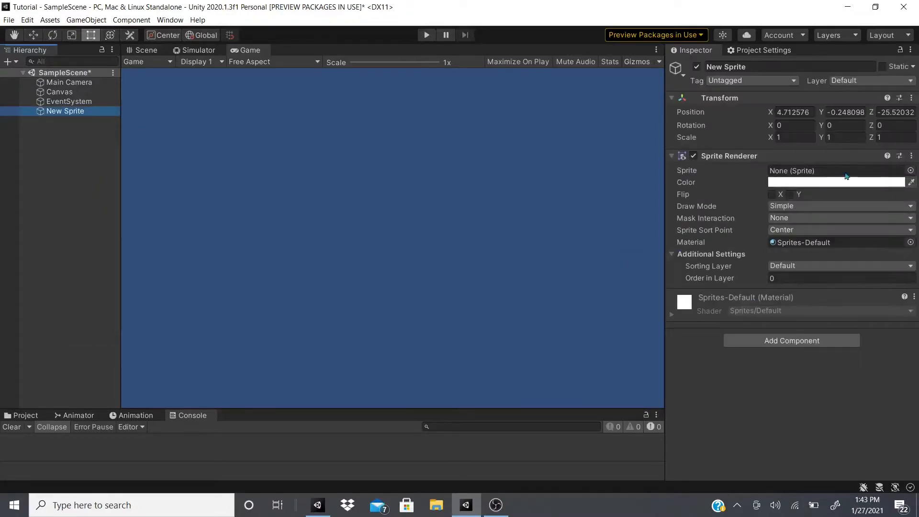
Assign the Gun sprite to the new object's Sprite Renderer
left_click(911, 170)
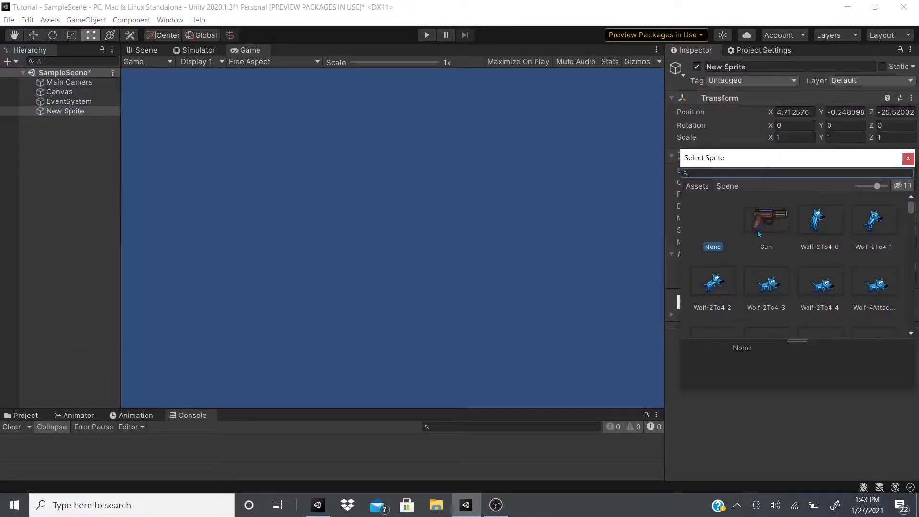
type("knob")
key("BackSpace")
key("BackSpace")
key("BackSpace")
key("BackSpace")
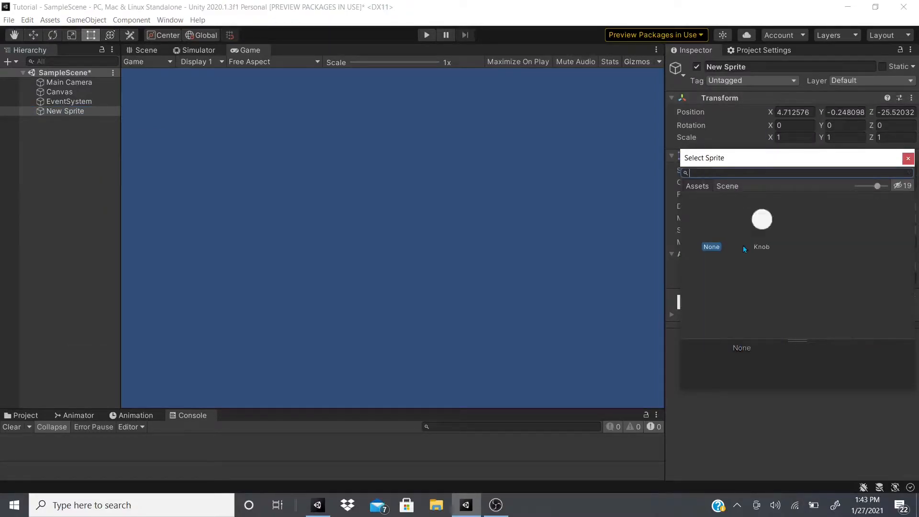
left_click(777, 214)
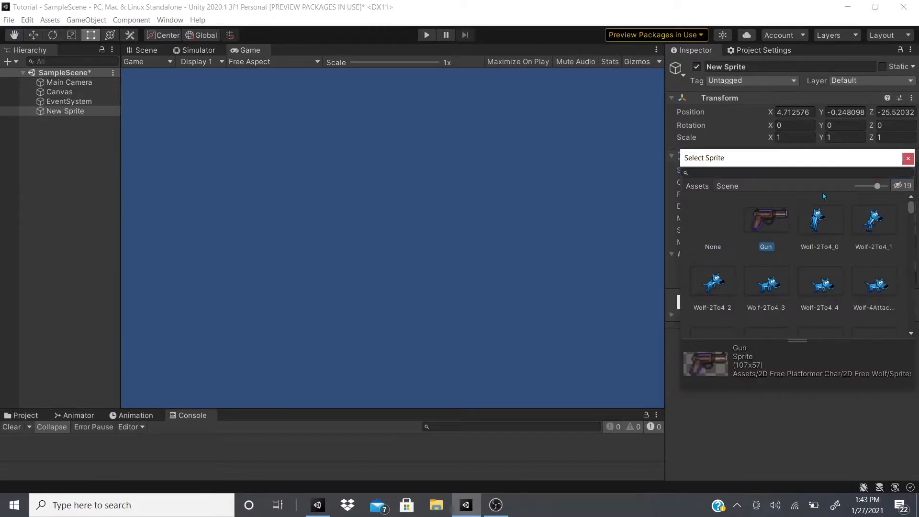
left_click(909, 158)
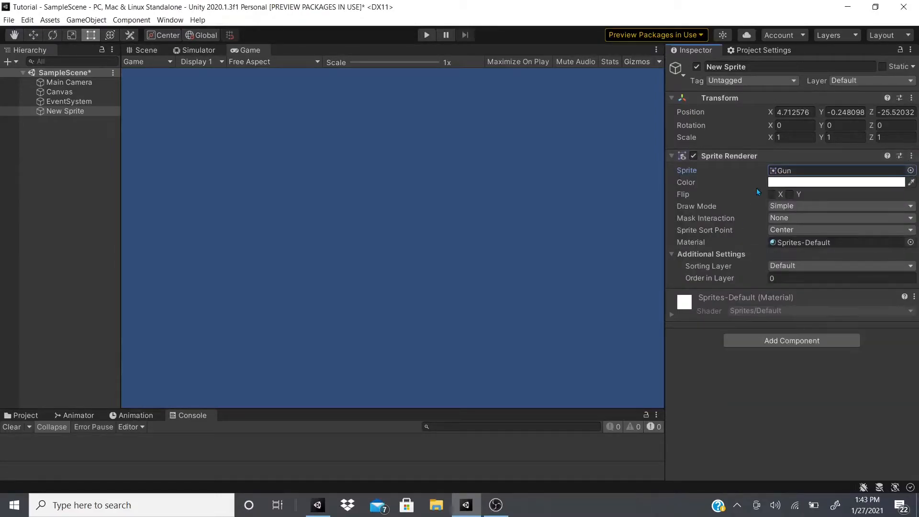
Examine the 2D Free Platformer Char package among My Assets in the Package Manager
left_click(170, 19)
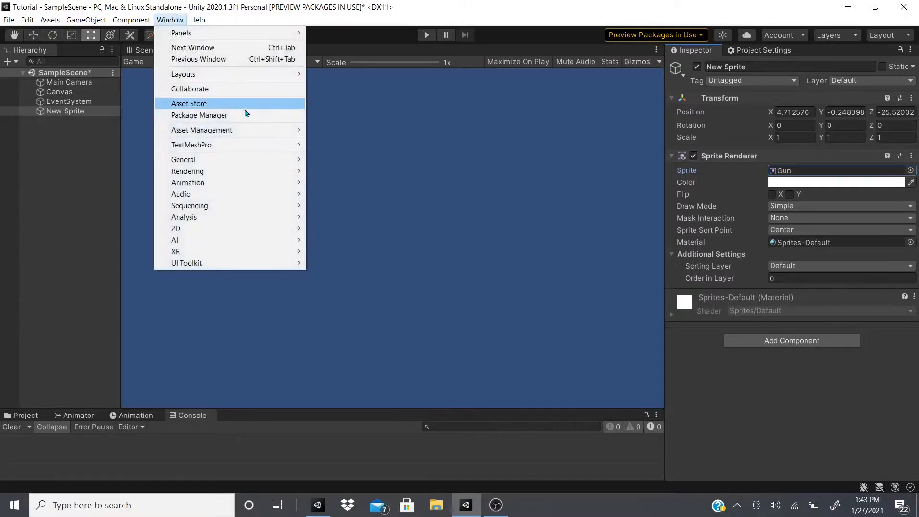
left_click(244, 121)
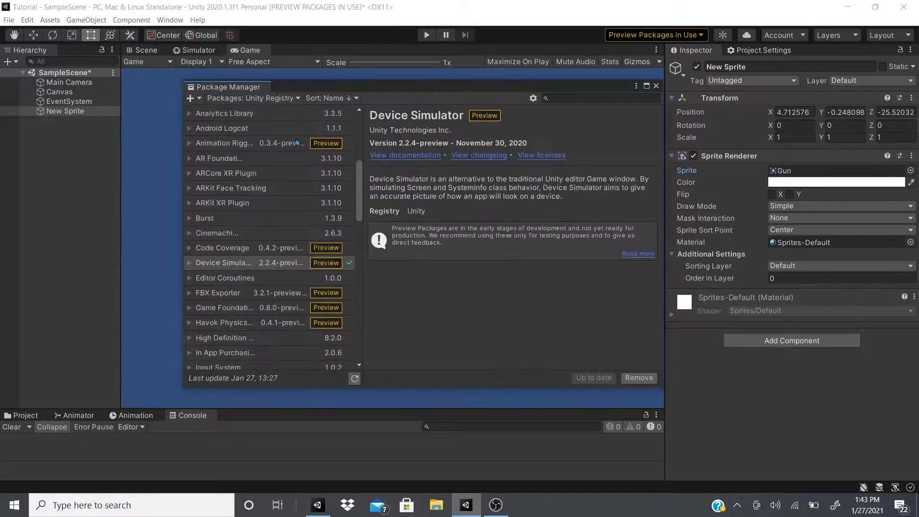
scroll(289, 301, "down", 15)
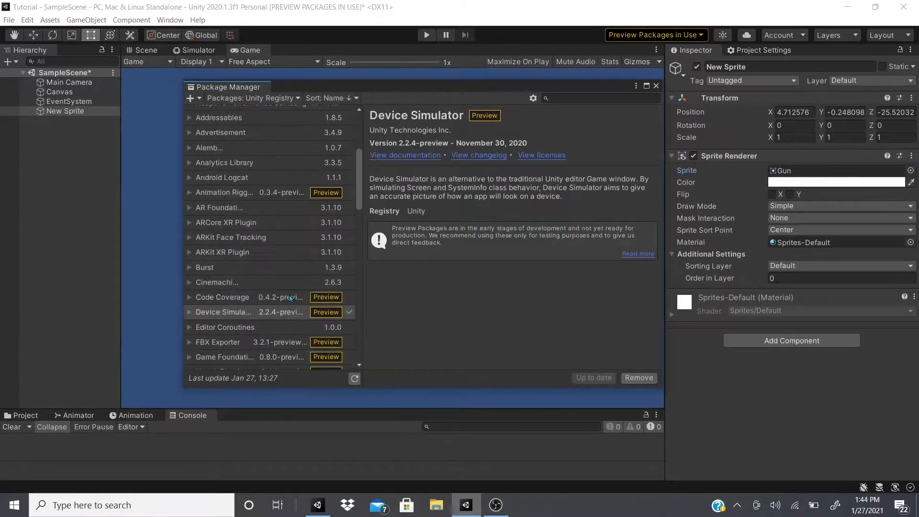
scroll(232, 356, "down", 5)
left_click(229, 98)
left_click(233, 139)
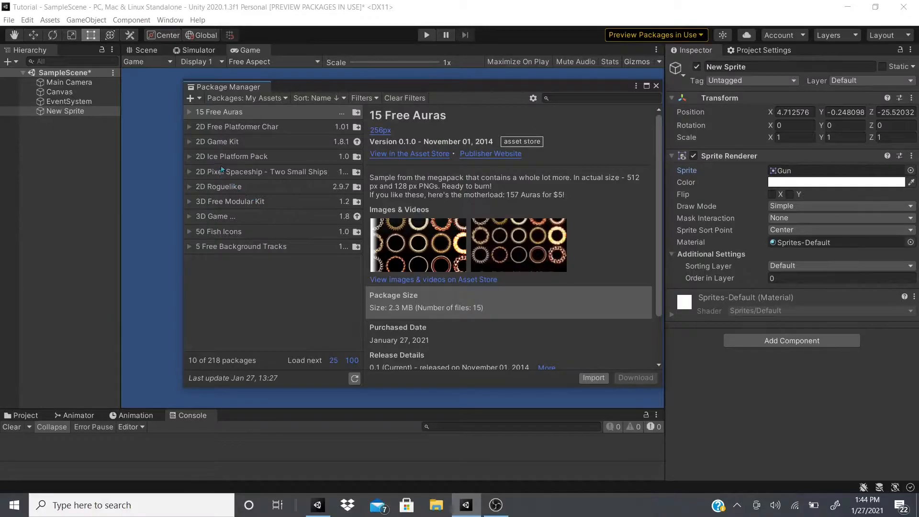
left_click(217, 128)
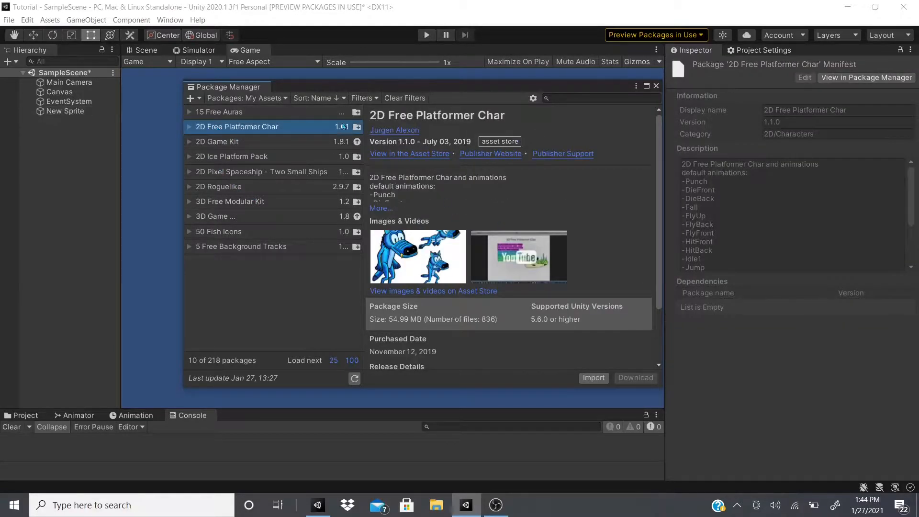
left_click_drag(376, 114, 361, 126)
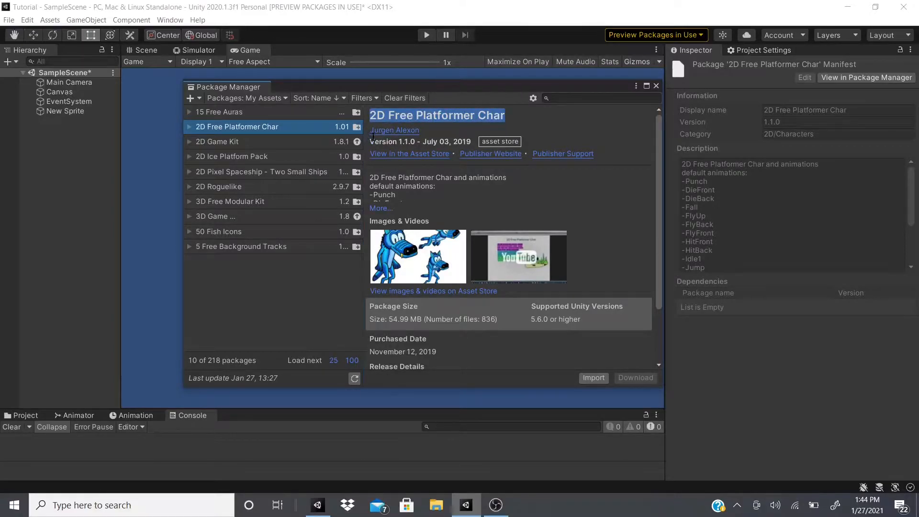
left_click(657, 86)
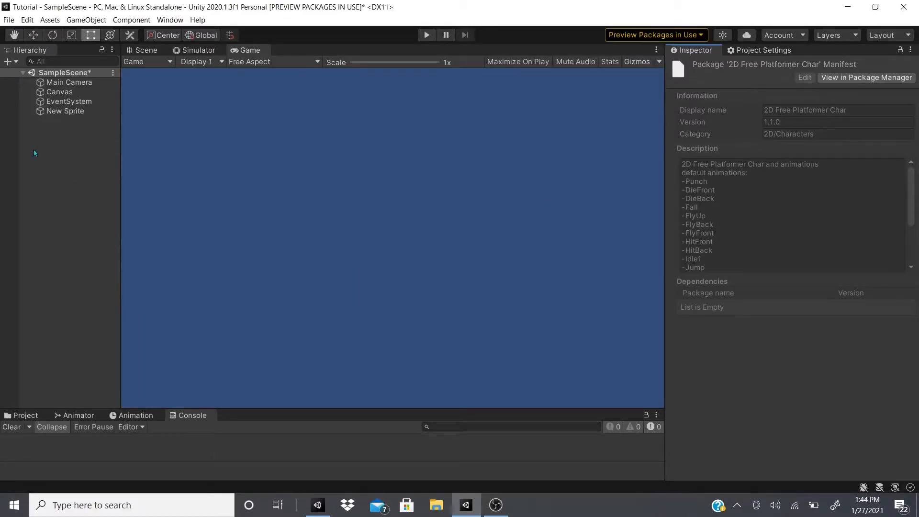
Make New Sprite a child of the Canvas and remove its Sprite Renderer component
left_click(46, 113)
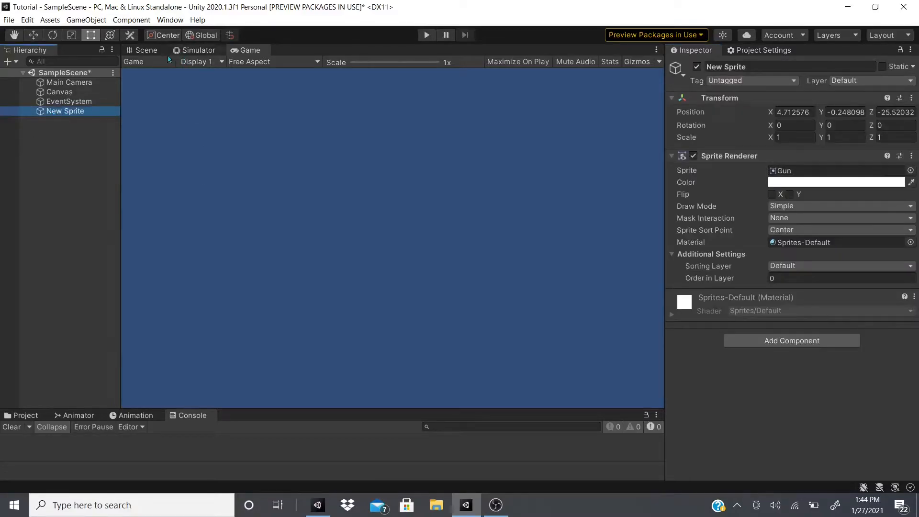
left_click_drag(62, 111, 71, 96)
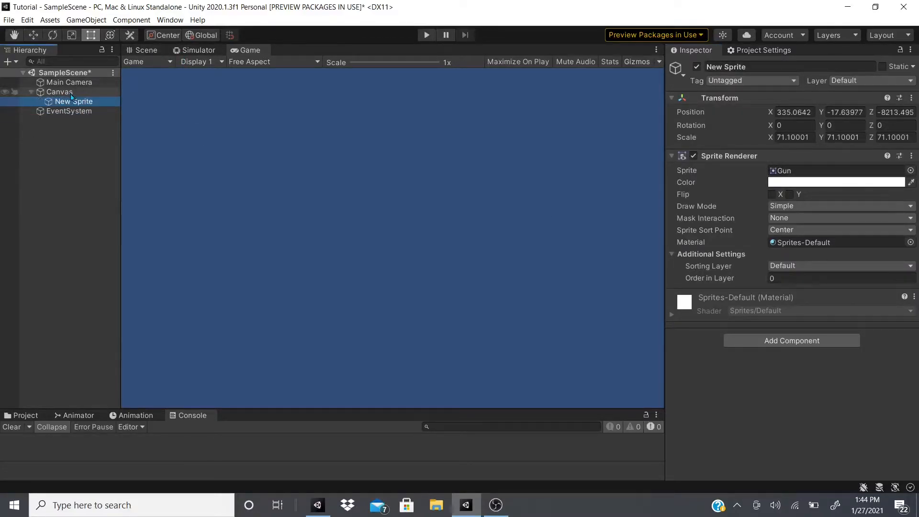
left_click(911, 156)
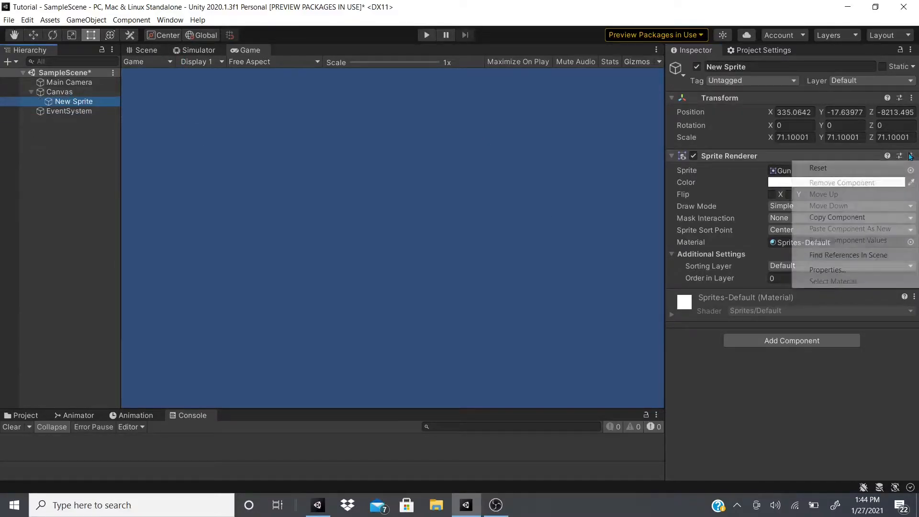
left_click(835, 183)
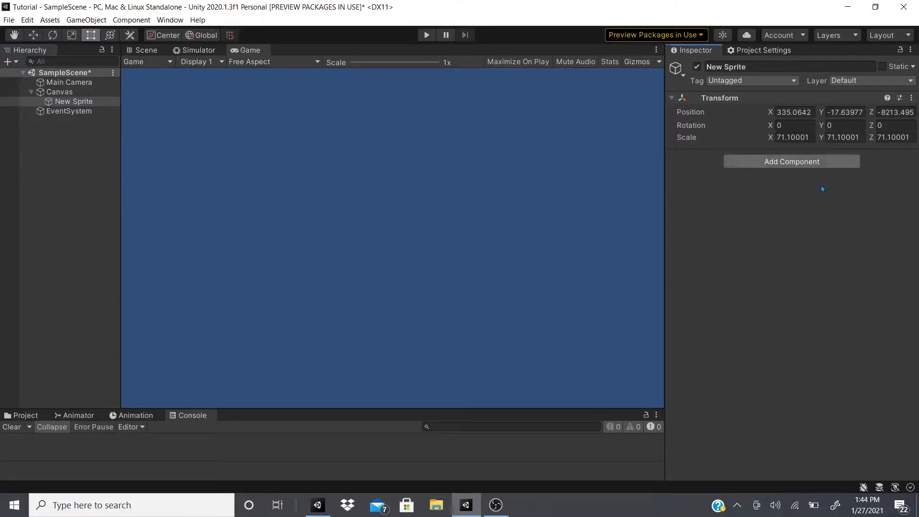
Add an Image component to New Sprite and set its source image to Gun
key("ctrl+shift+a")
type("ima")
key("Return")
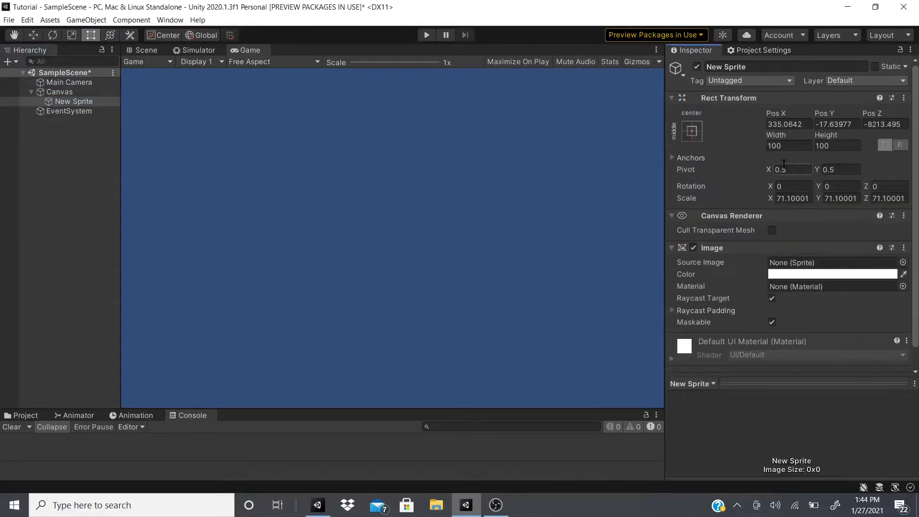
left_click(904, 263)
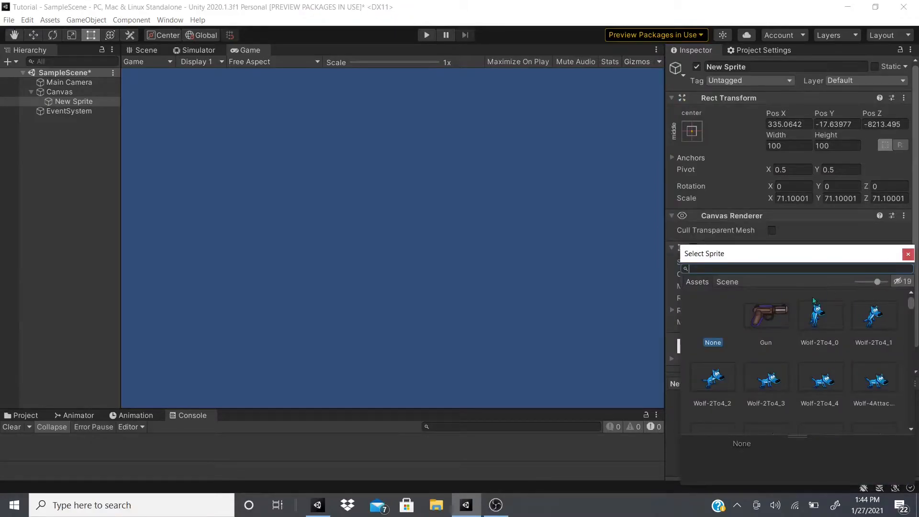
left_click(761, 319)
left_click(914, 214)
Set New Sprite's Z position to 1 and its scale to 1 on all three axes
left_click(885, 124)
type("1")
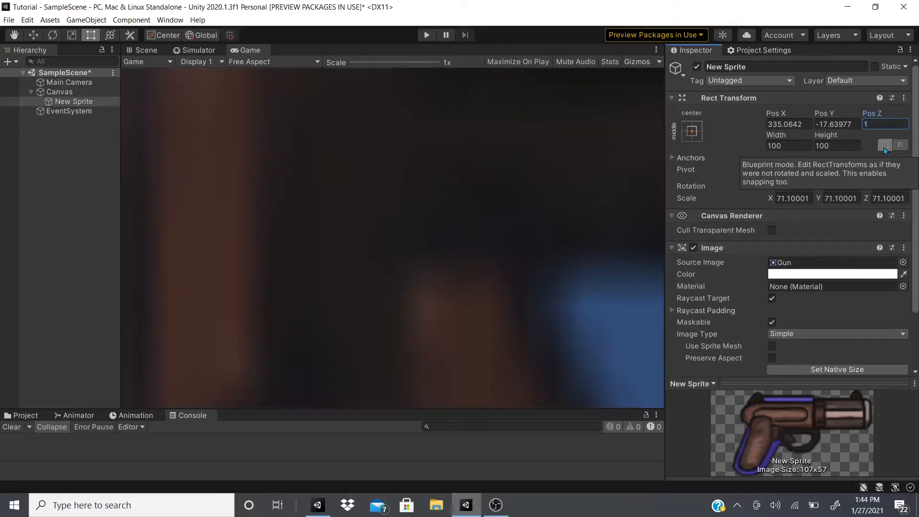
left_click(793, 198)
type("1")
key("Tab")
type("1")
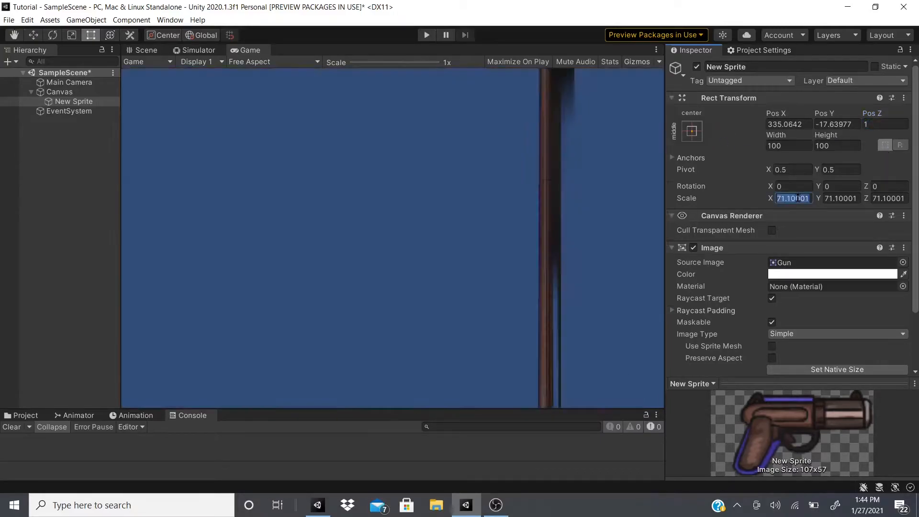
key("Tab")
type("1")
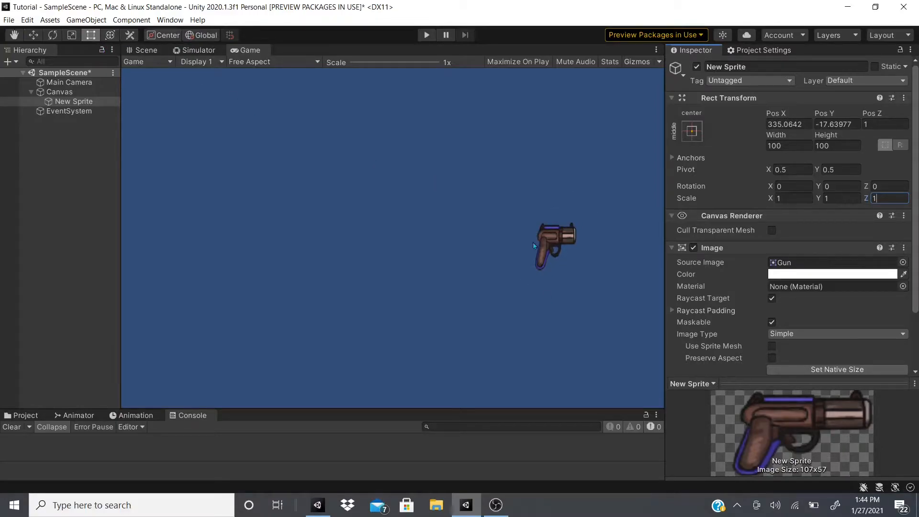
Check the render mode options available for the Canvas
left_click(60, 91)
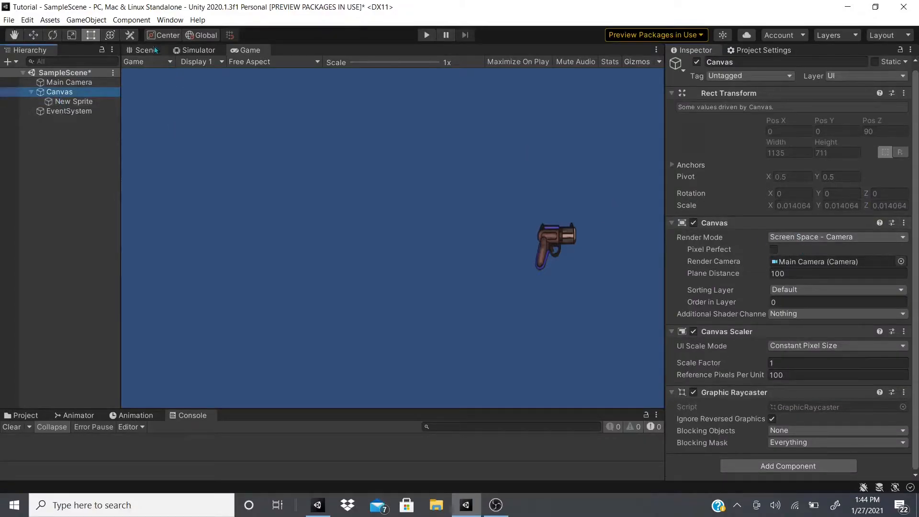
left_click(809, 237)
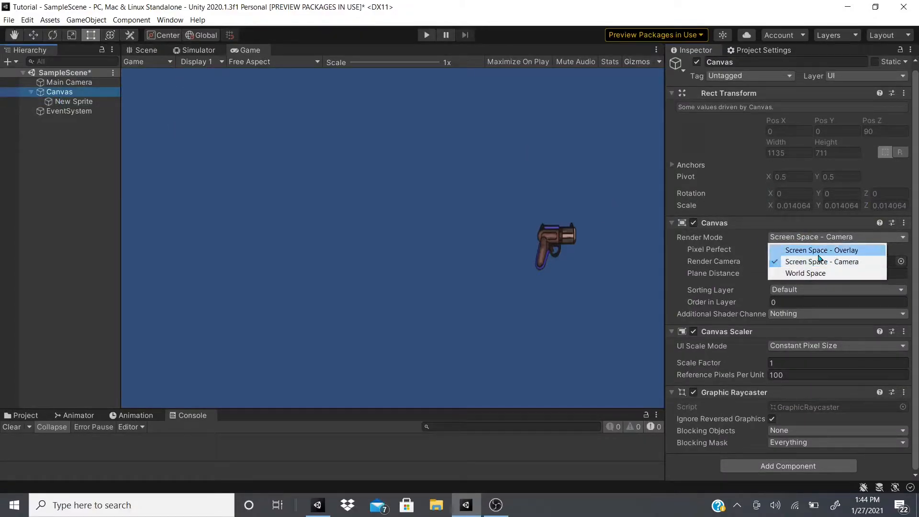
Rename the New Sprite object under the Canvas to Image
left_click(56, 102)
left_click(57, 102)
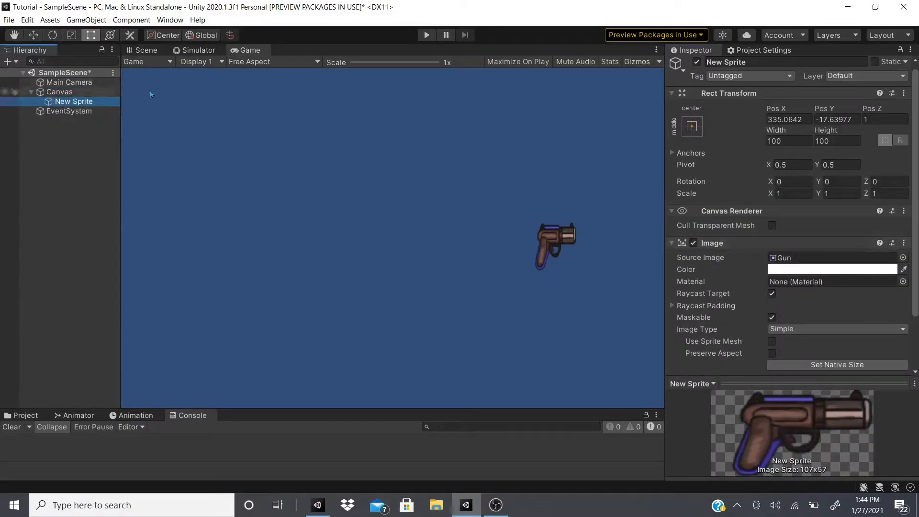
left_click(727, 64)
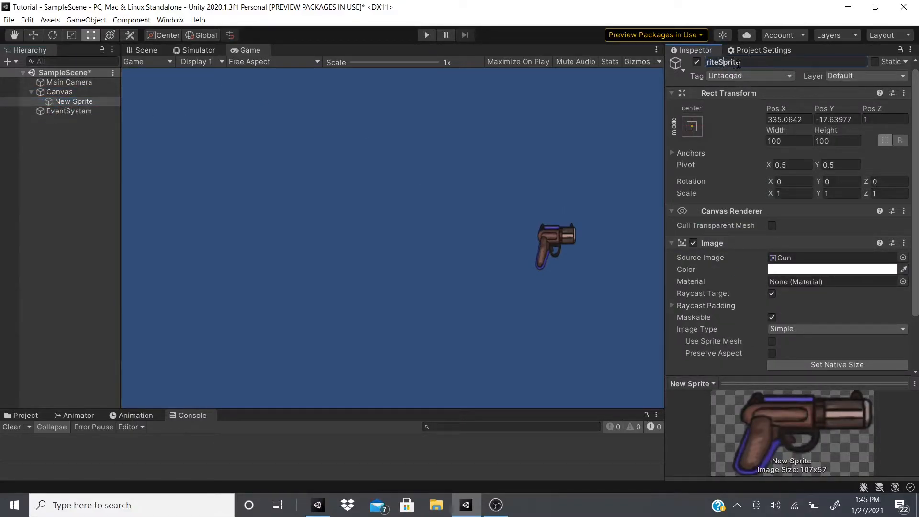
type("Image")
key("Return")
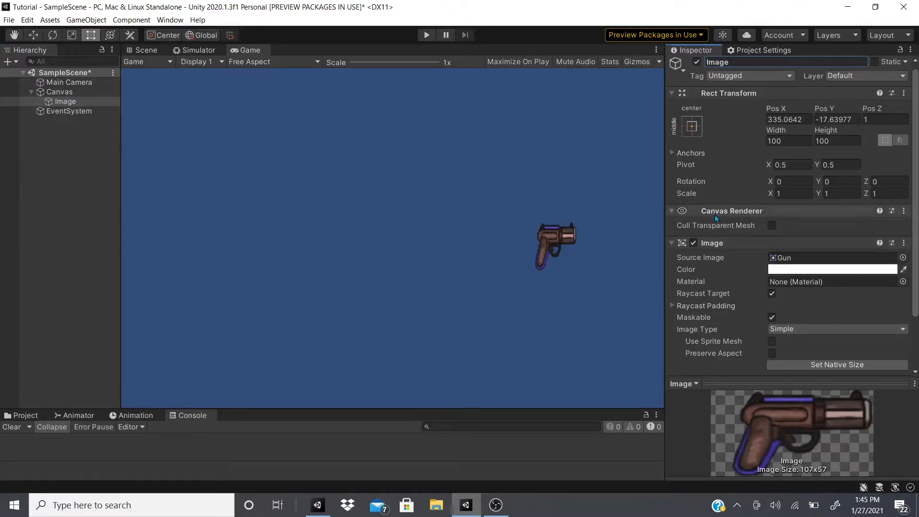
scroll(766, 223, "down", 3)
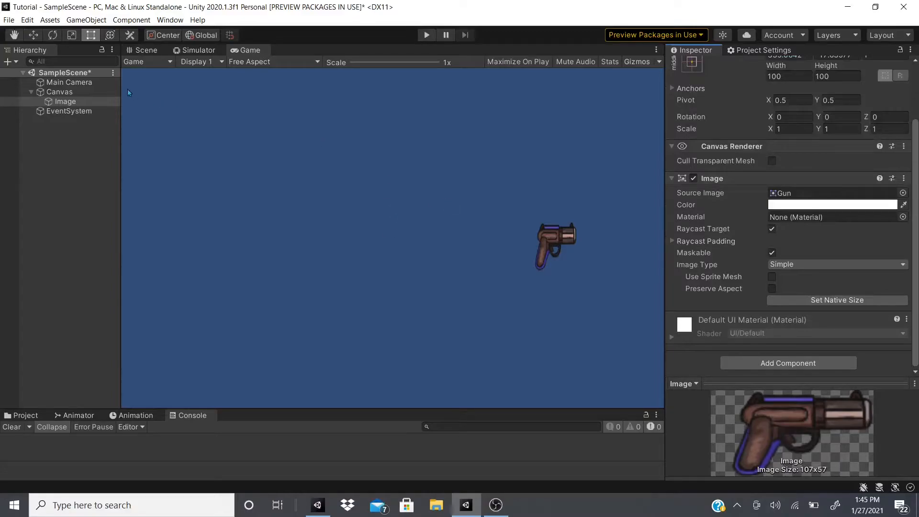
Set the Canvas render mode to Screen Space - Overlay and its target display to Display 1
left_click(88, 90)
left_click(836, 237)
left_click(828, 255)
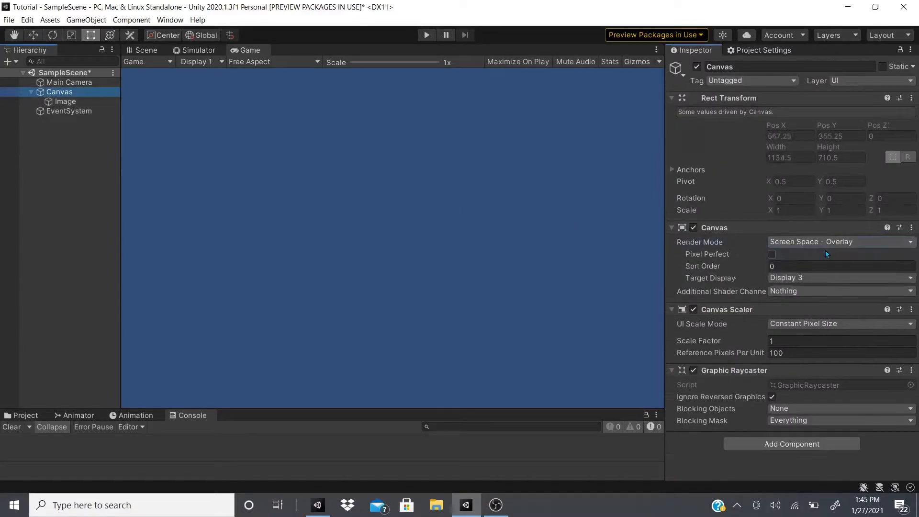
left_click(842, 277)
left_click(804, 292)
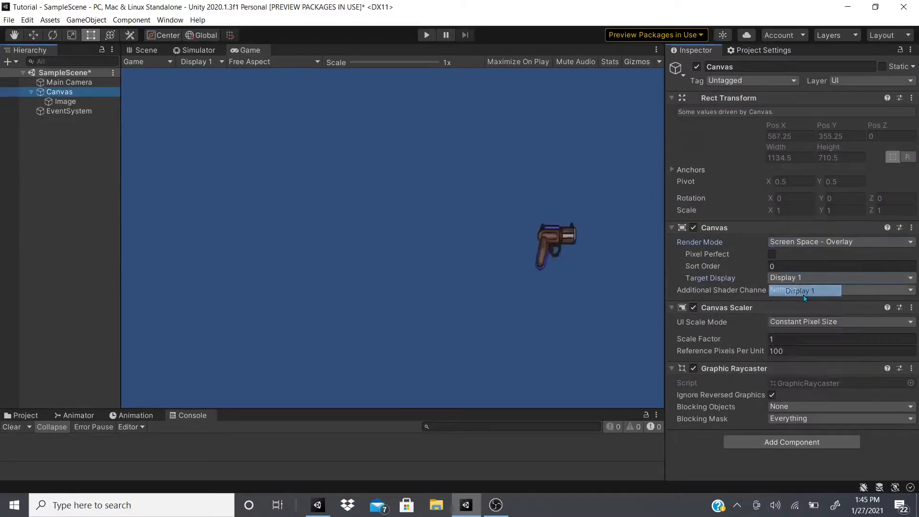
Try the World Space render mode on the Canvas and set it back to Screen Space - Camera
left_click(833, 242)
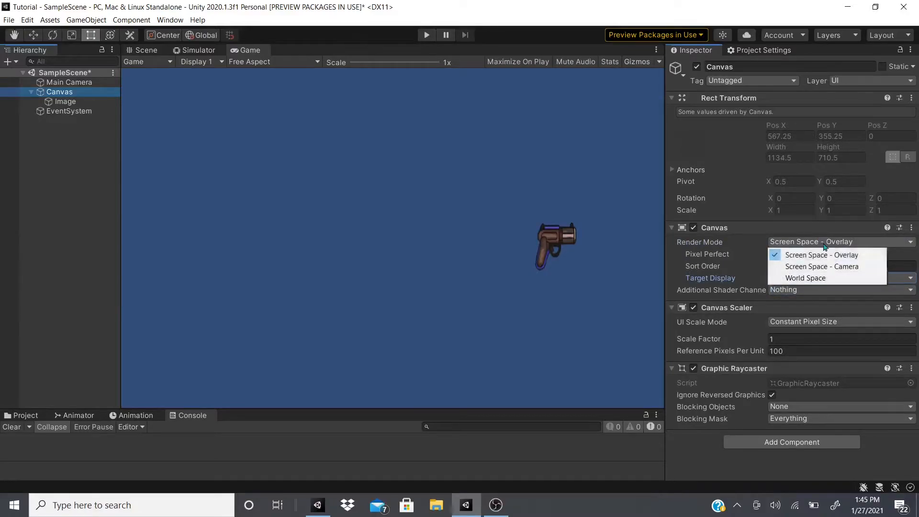
left_click(833, 267)
left_click(826, 242)
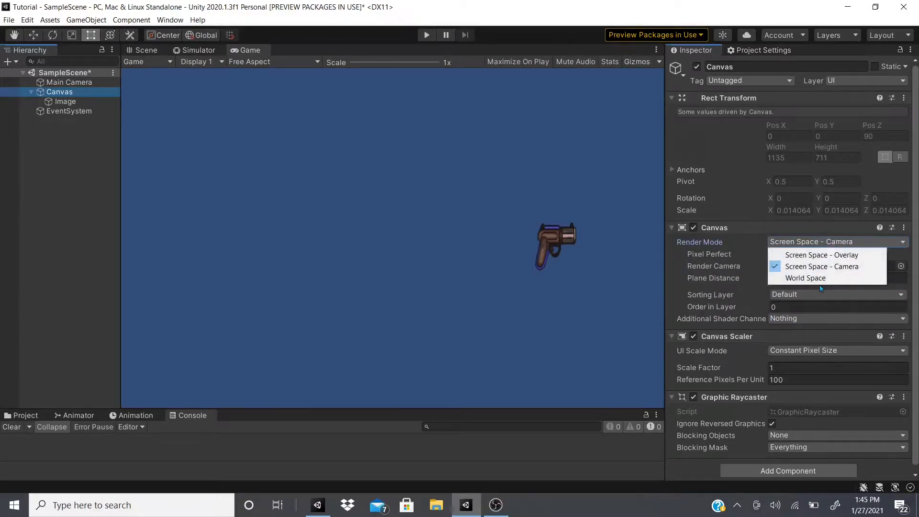
left_click(821, 278)
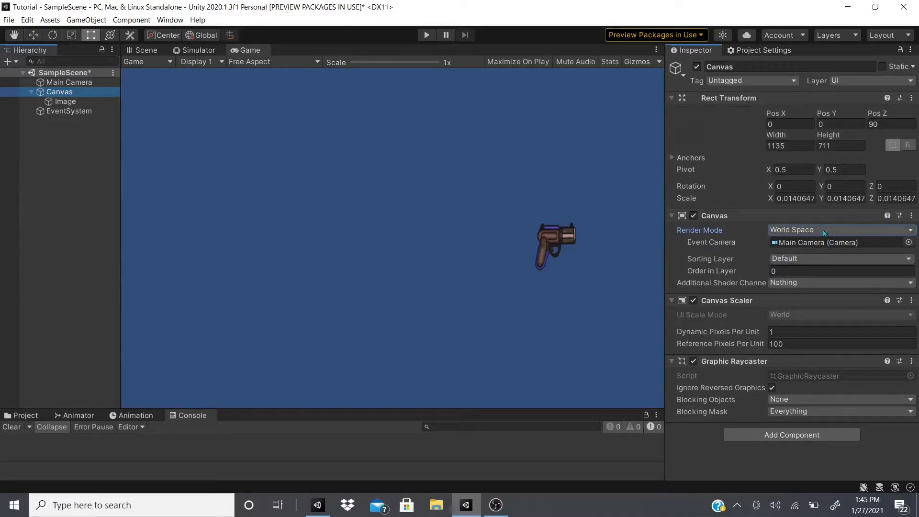
left_click(823, 231)
left_click(816, 255)
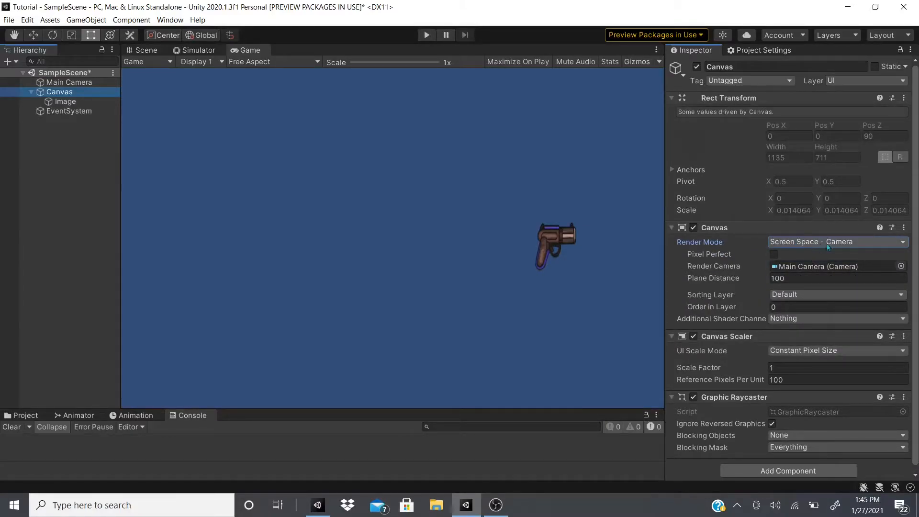
Try different plane distances for the Canvas and undo the changes
left_click_drag(737, 278, 690, 281)
left_click_drag(631, 296, 590, 328)
left_click_drag(719, 277, 861, 241)
key("ctrl+z")
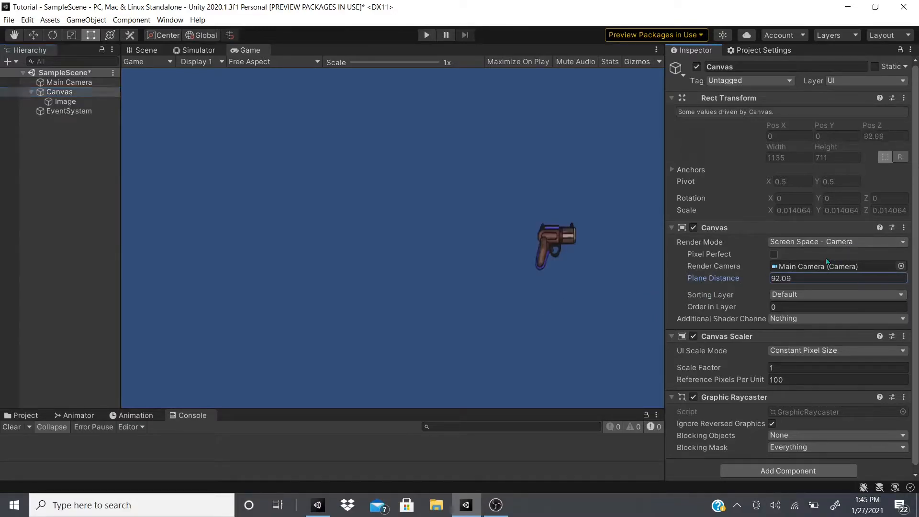
key("ctrl+z")
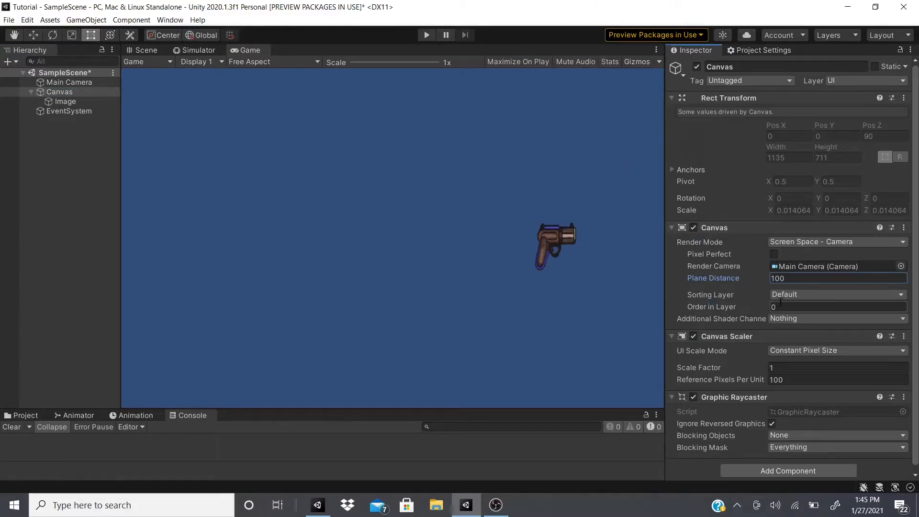
Try the Background sorting layer and a different order in layer for the Canvas, and return the sorting layer to Default
left_click(798, 294)
left_click(806, 308)
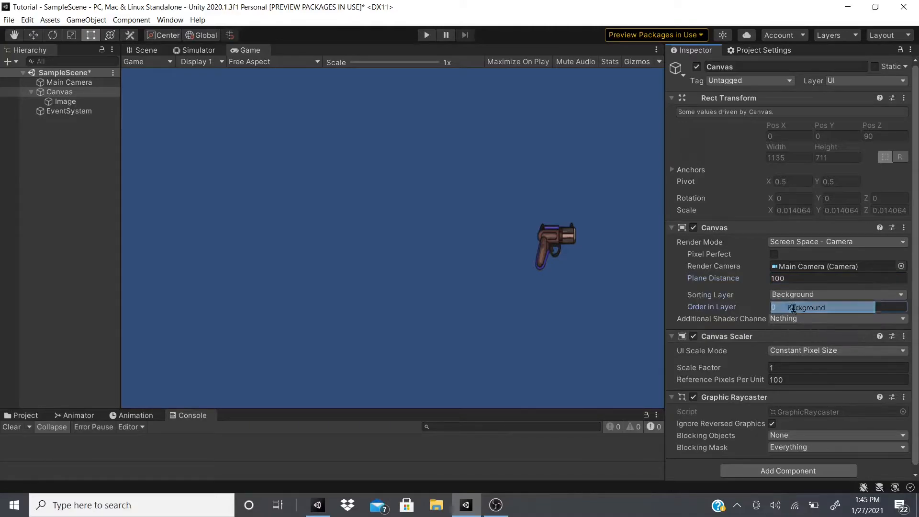
left_click(728, 303)
type("-13")
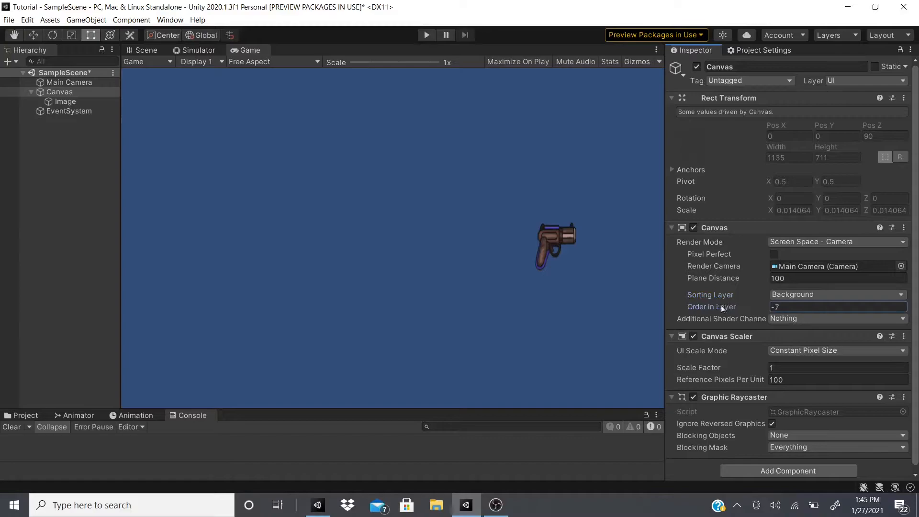
left_click(791, 295)
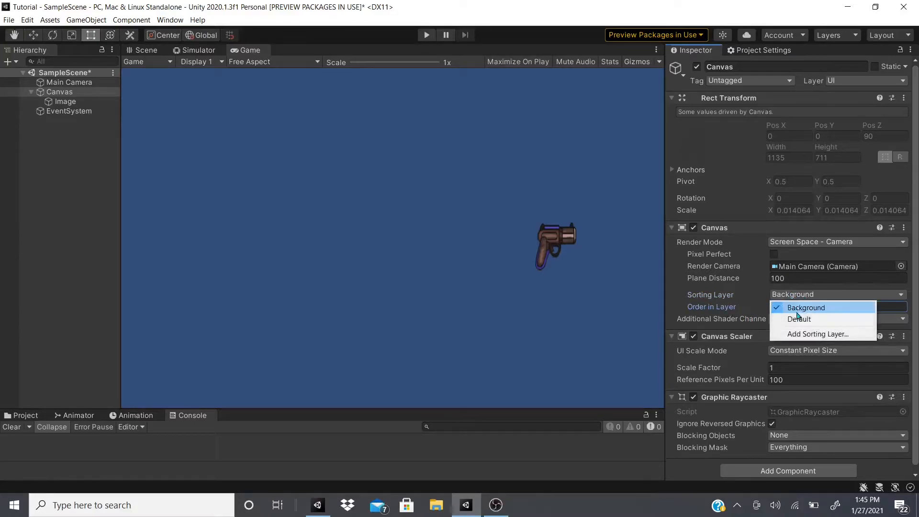
left_click(799, 319)
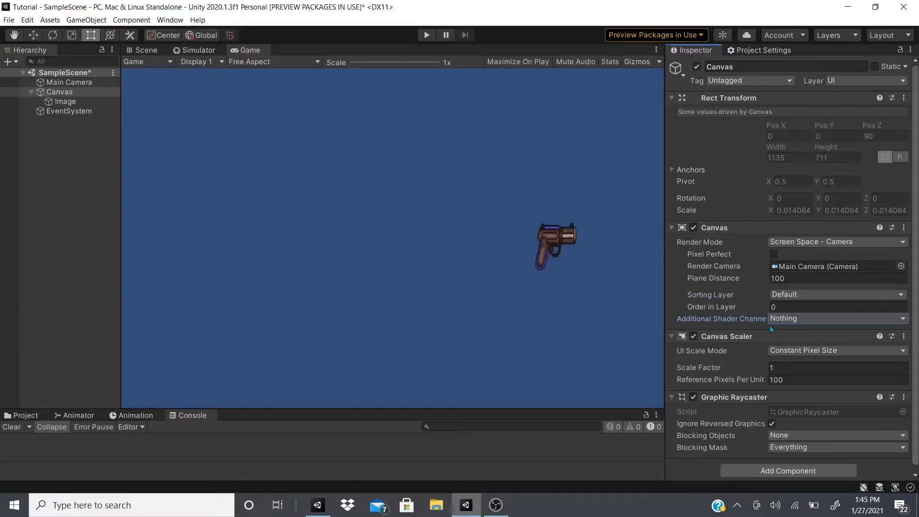
Cycle the Canvas render mode through World Space and Screen Space - Overlay, and return it to Screen Space - Camera
left_click(788, 242)
left_click(795, 278)
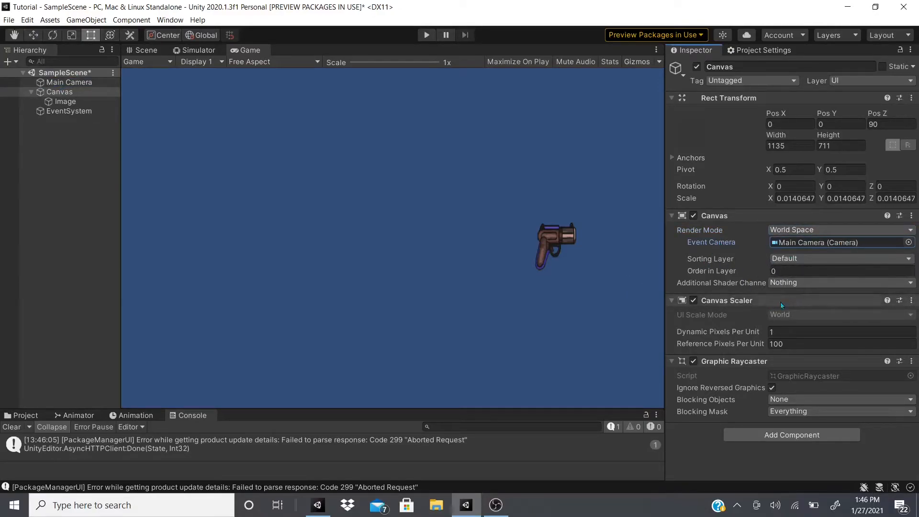
left_click(791, 231)
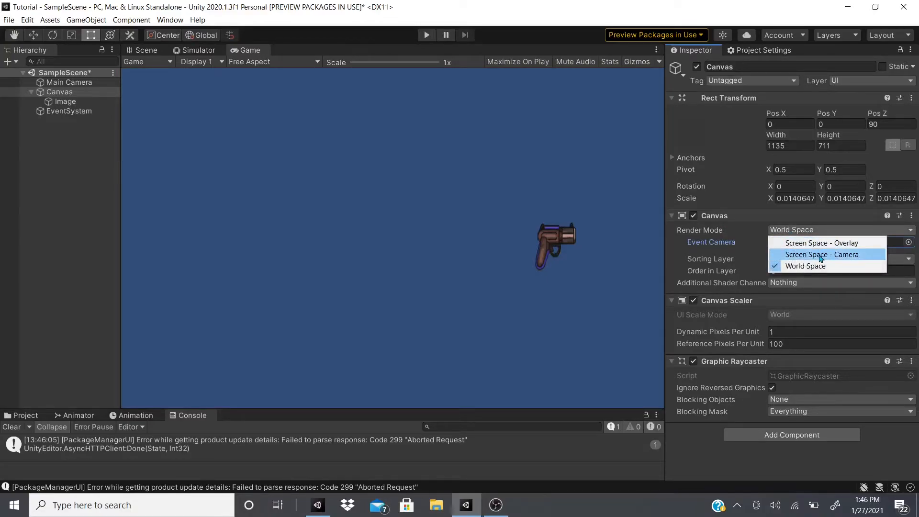
left_click(822, 255)
left_click(820, 241)
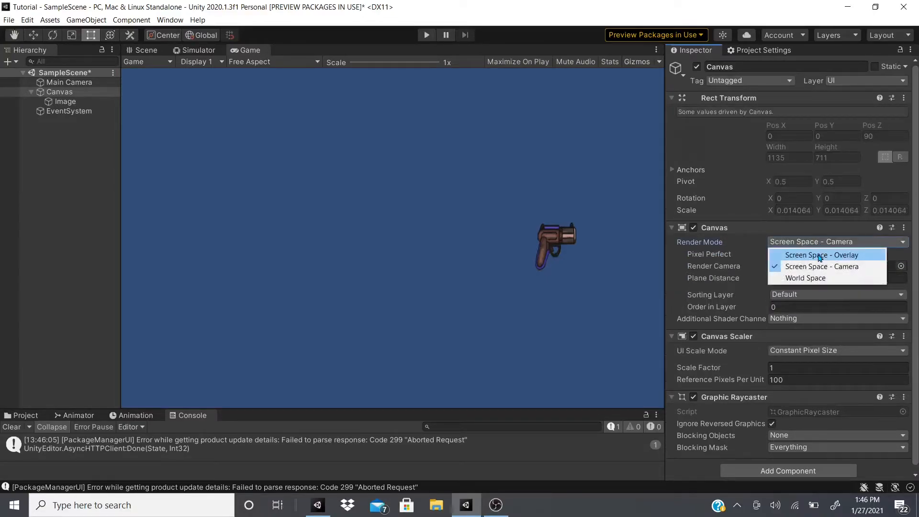
left_click(821, 255)
left_click(821, 242)
left_click(813, 267)
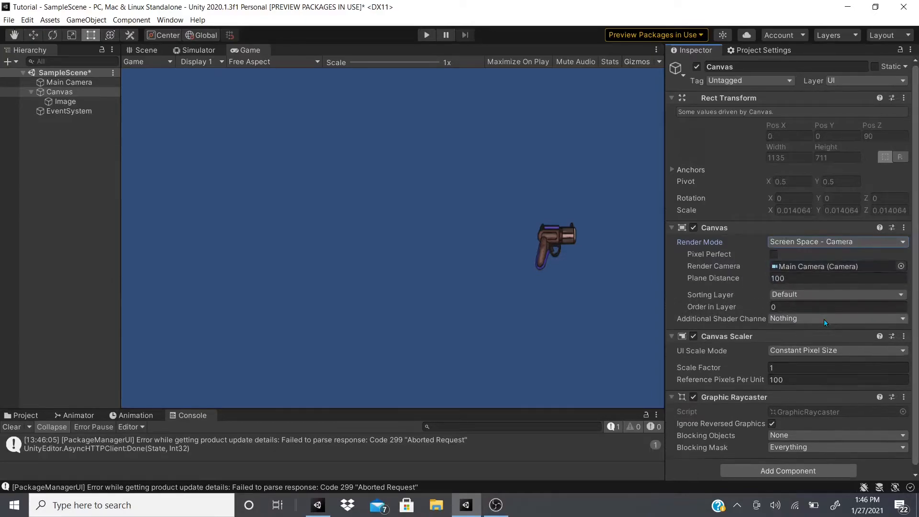
Preview the Canvas in the device Simulator with the device rotated to landscape
scroll(823, 324, "down", 1)
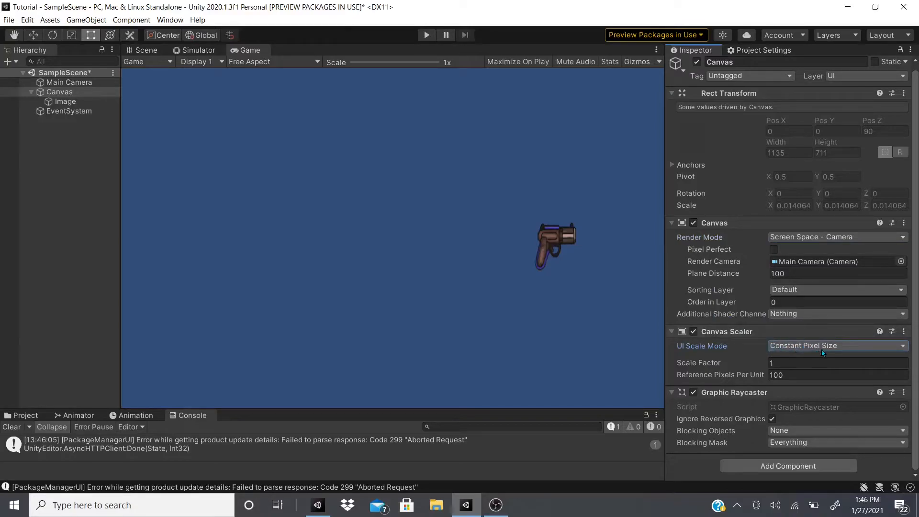
left_click(168, 62)
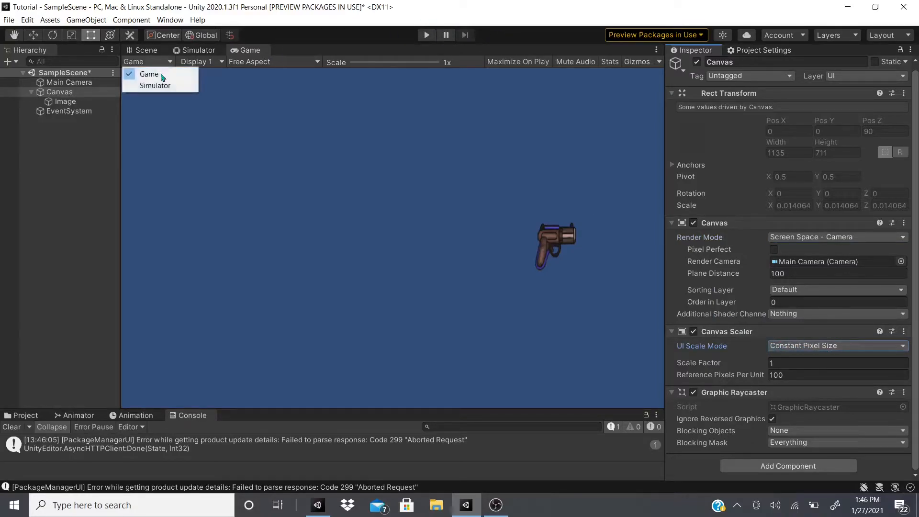
left_click(158, 87)
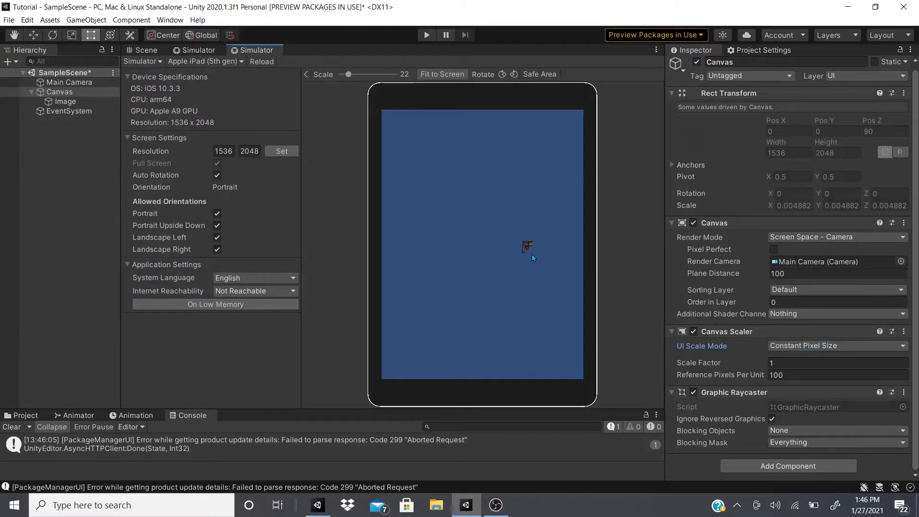
left_click(504, 77)
Set the Canvas scale factor to 2.48 and preview it on Apple iPad Mini 2, iPhone XR, Huawei P9, iPad (7th gen) and iPad (5th gen)
left_click_drag(711, 363, 743, 355)
left_click(205, 61)
left_click(225, 140)
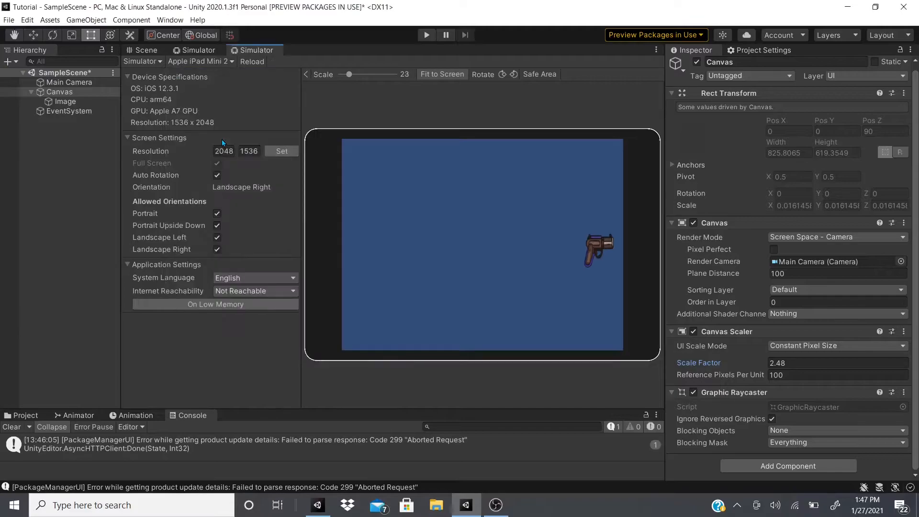
left_click(219, 63)
left_click(214, 233)
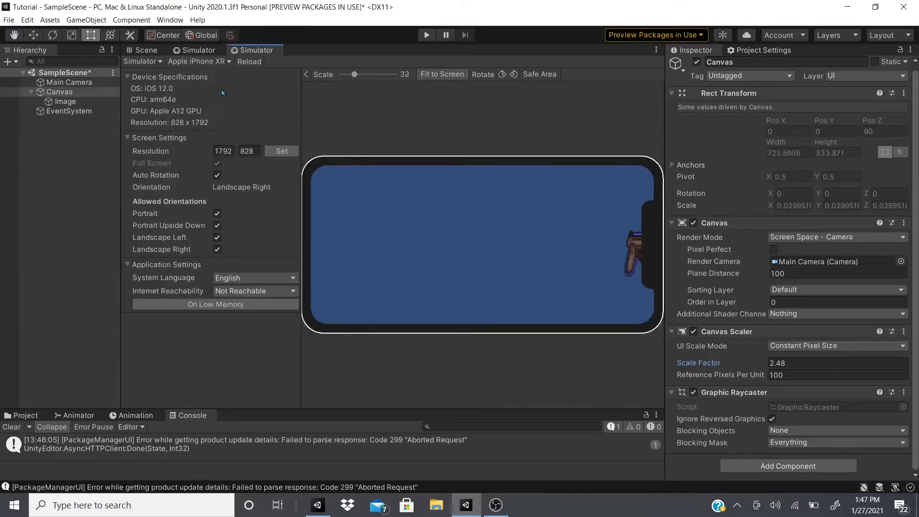
left_click(219, 62)
left_click(231, 82)
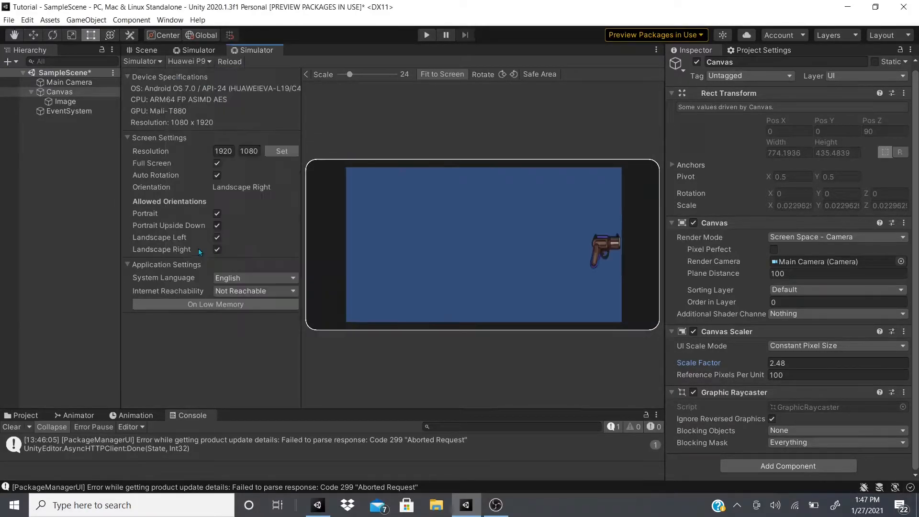
left_click(204, 62)
left_click(221, 120)
left_click(226, 63)
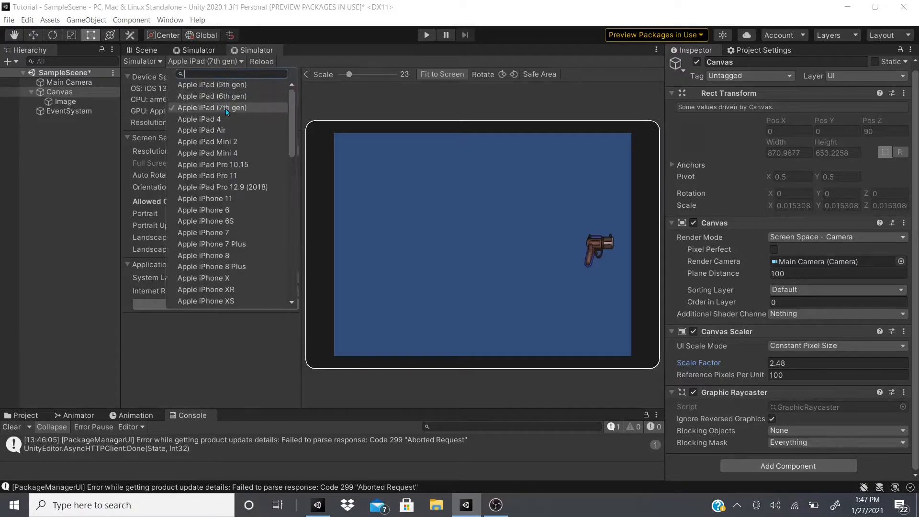
left_click(232, 85)
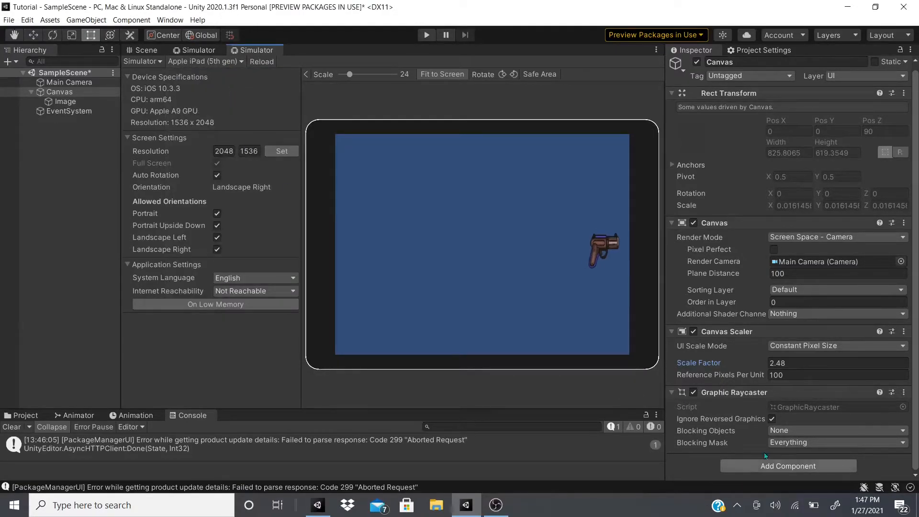
Set the Canvas Scaler's scale factor to 1.9 and its reference pixels per unit to 46.1
left_click_drag(738, 365, 717, 377)
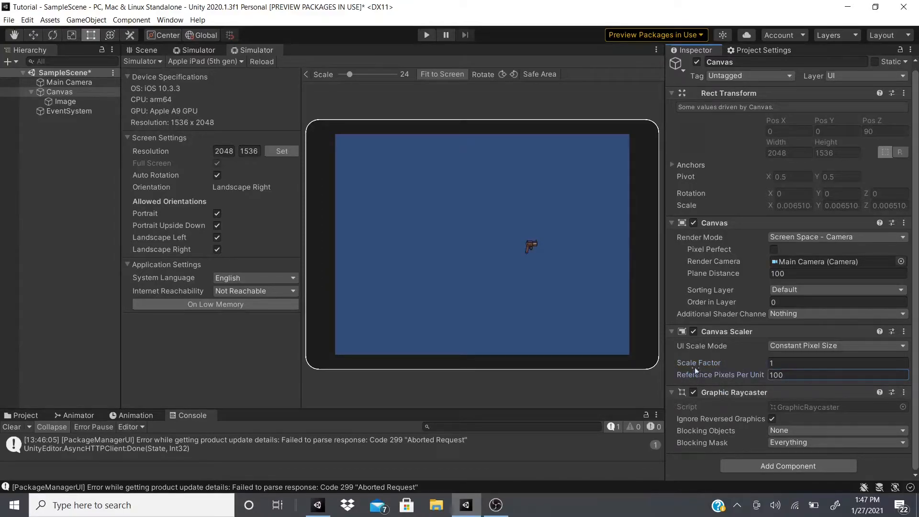
left_click_drag(697, 364, 428, 390)
left_click_drag(868, 448, 631, 359)
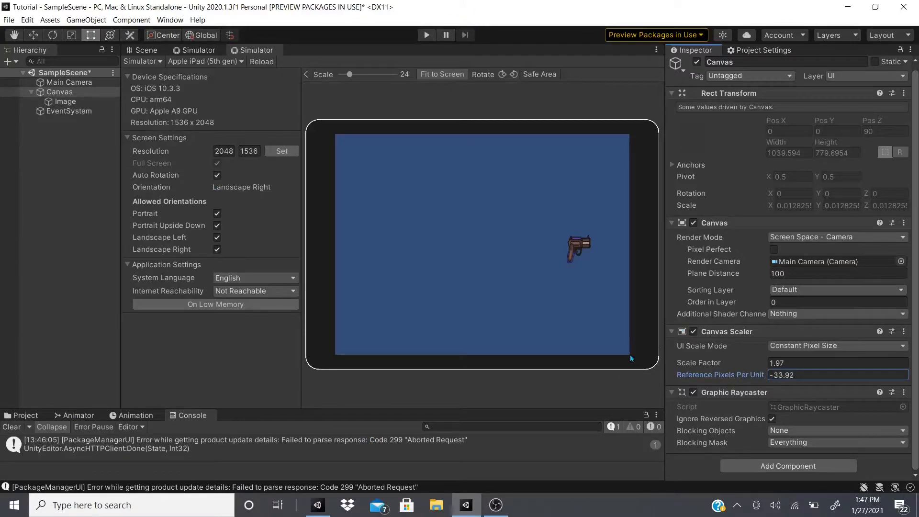
mouse_move(782, 377)
left_mouse_down()
mouse_move(745, 378)
mouse_move(559, 233)
mouse_move(766, 375)
left_mouse_up()
left_click_drag(704, 362, 752, 365)
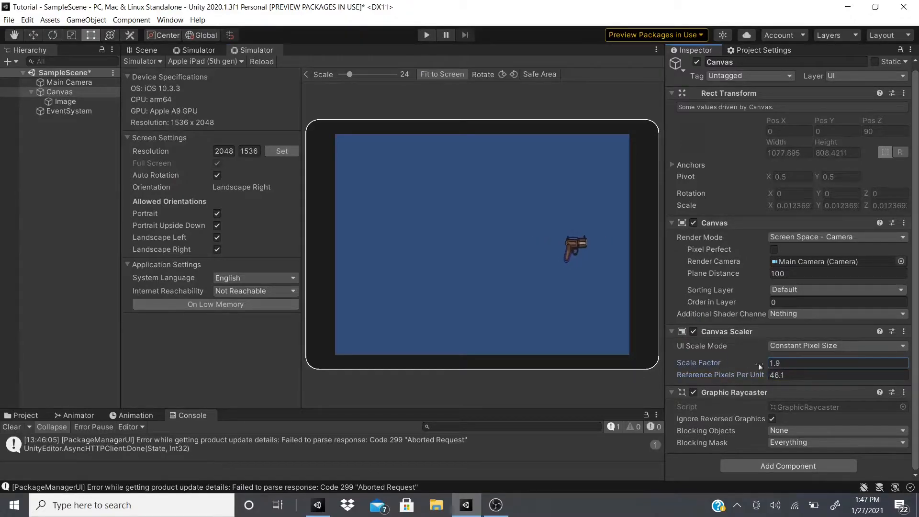
Set the Canvas UI scale mode to Scale With Screen Size and show it in the Game view at Android (1920x1080)
left_click(773, 345)
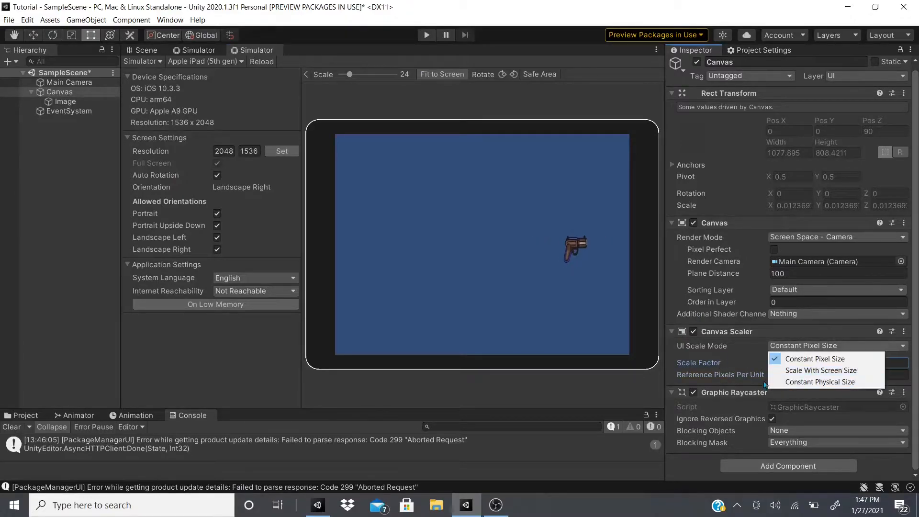
left_click(813, 372)
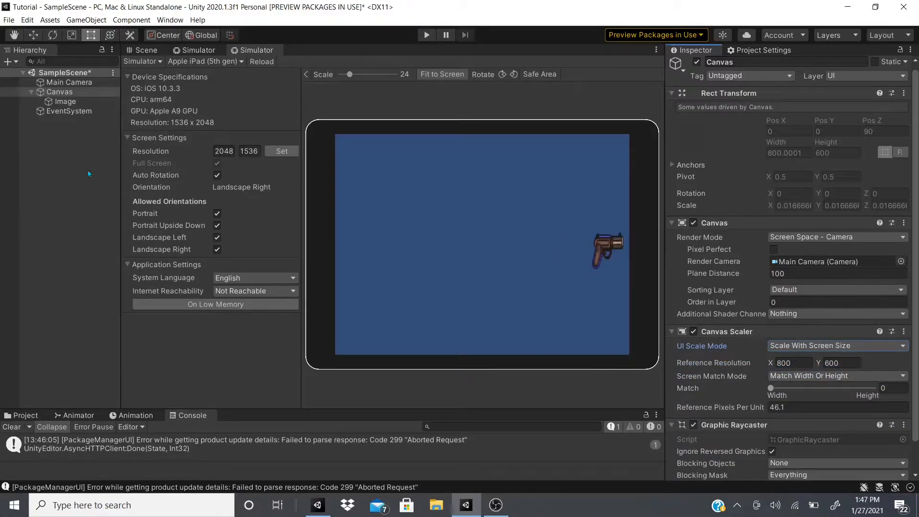
left_click(144, 61)
left_click(154, 74)
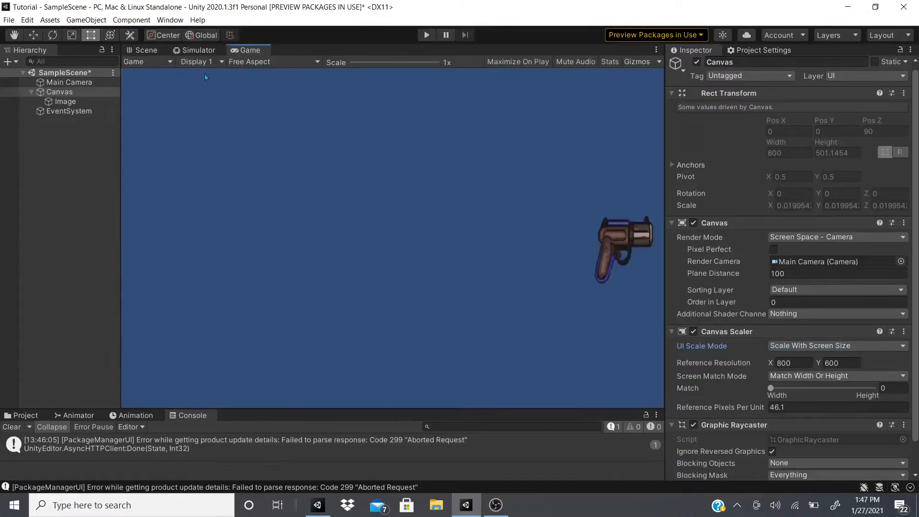
left_click(236, 64)
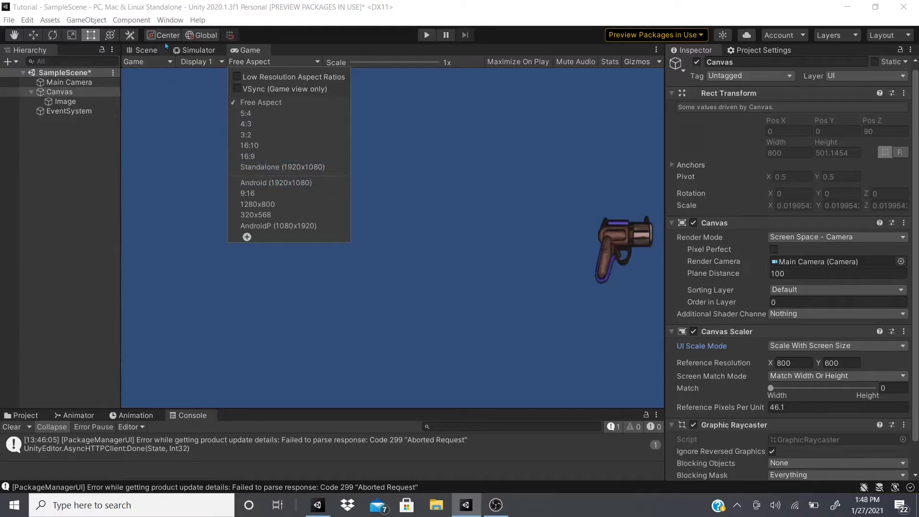
left_click(279, 184)
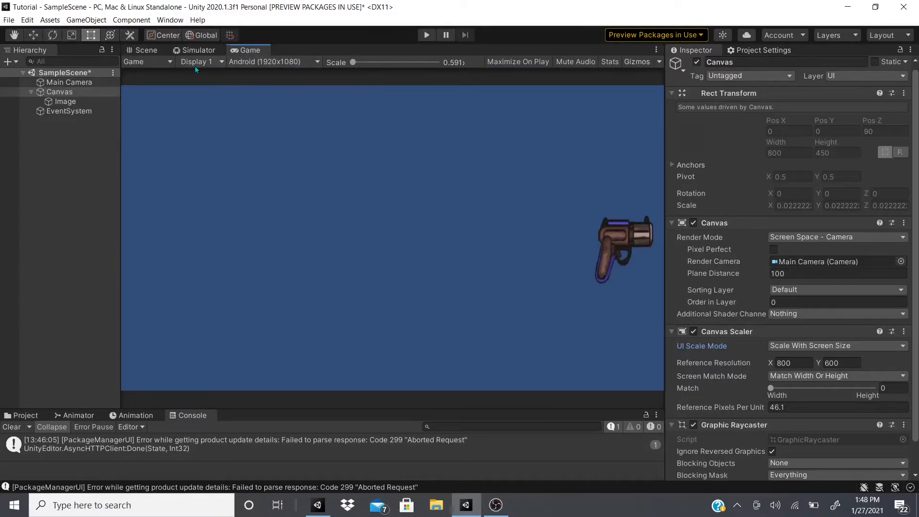
Preview the Canvas in the device Simulator on Samsung Galaxy S6, Huawei P9 and Xiaomi Redmi Note 7
left_click(184, 54)
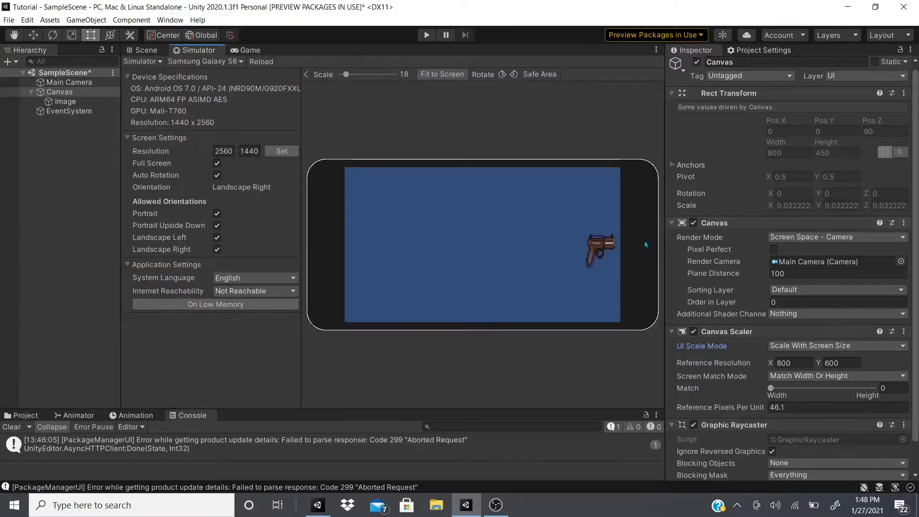
left_click(232, 62)
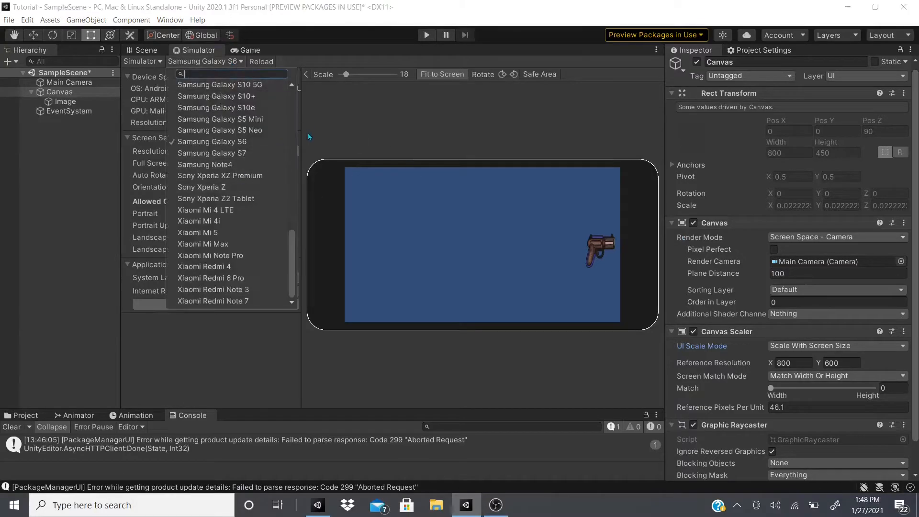
scroll(276, 187, "up", 5)
scroll(282, 185, "up", 8)
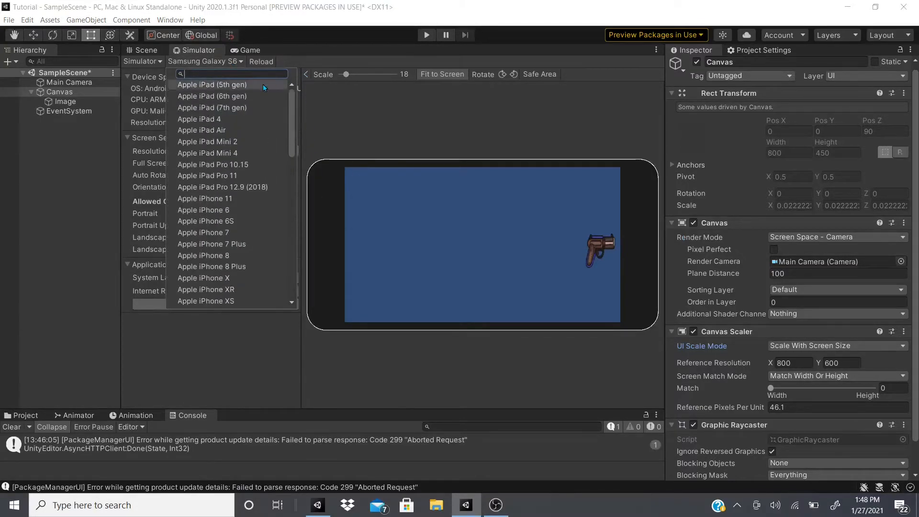
left_click(270, 84)
scroll(232, 164, "down", 6)
left_click(214, 175)
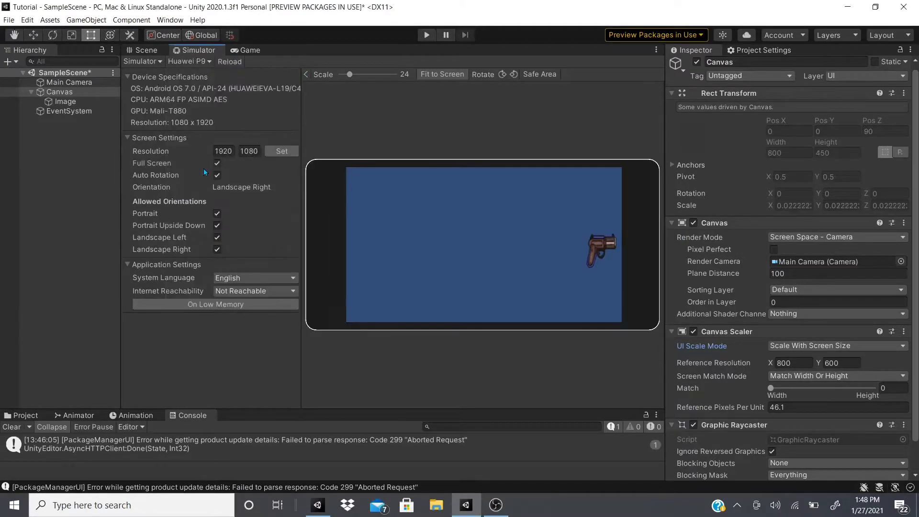
left_click(214, 62)
left_click(205, 232)
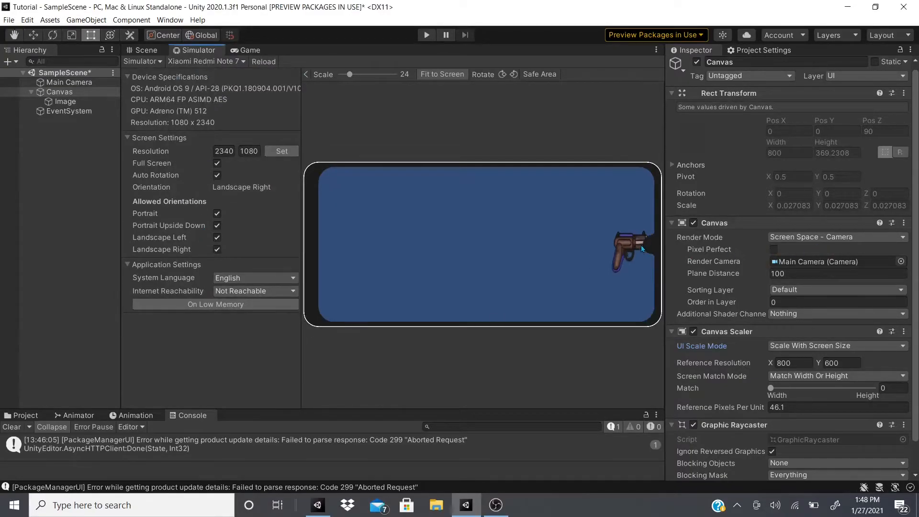
left_click(211, 62)
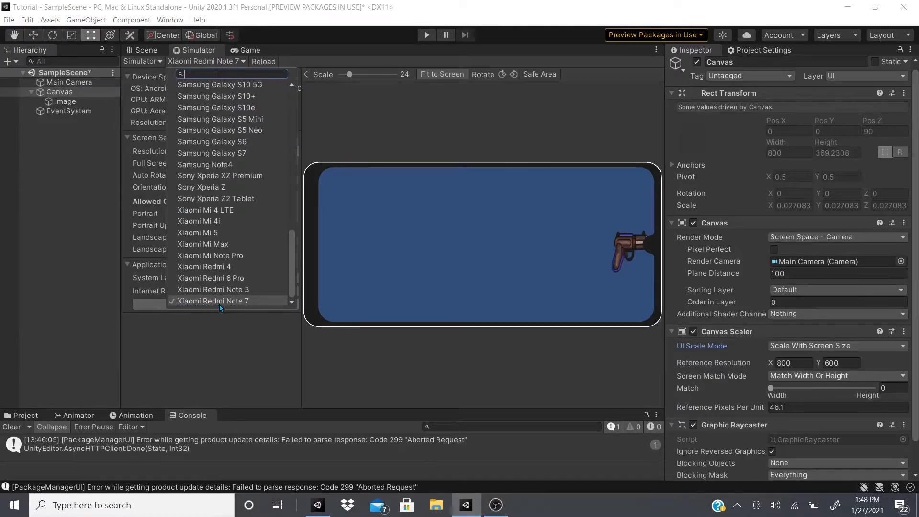
left_click(519, 356)
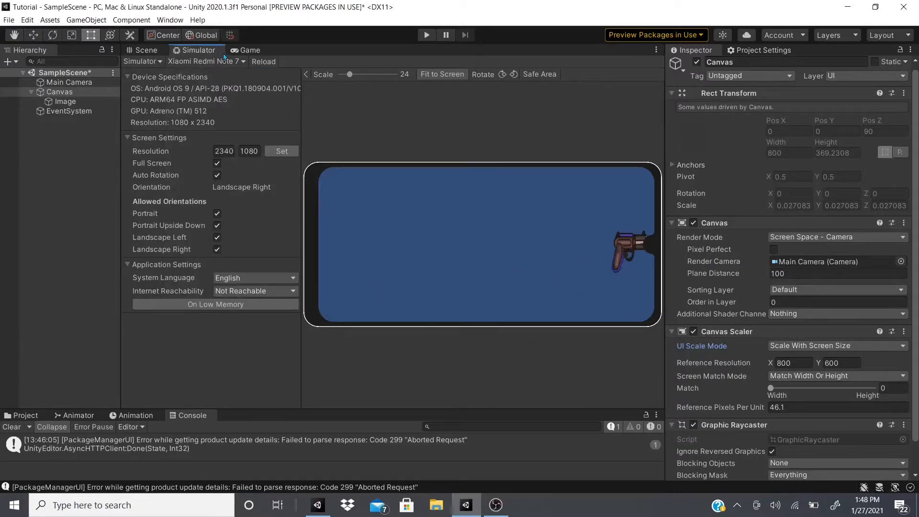
Show the Game view and set the Canvas Scaler's reference resolution to 1920 x 1080
left_click(247, 50)
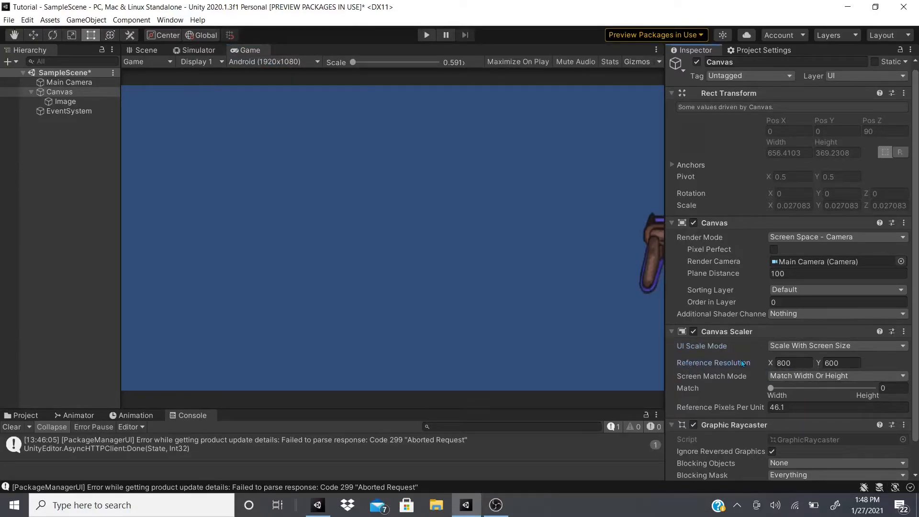
left_click(778, 363)
type("192")
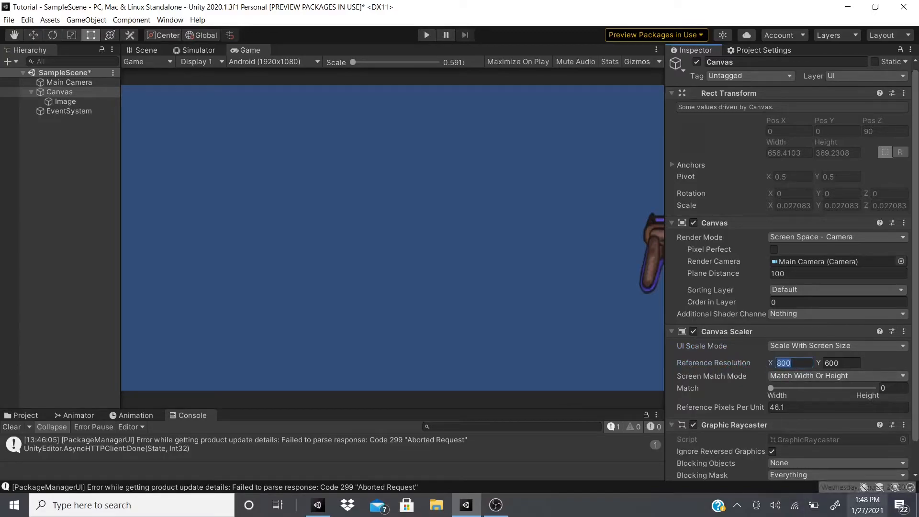
type("0")
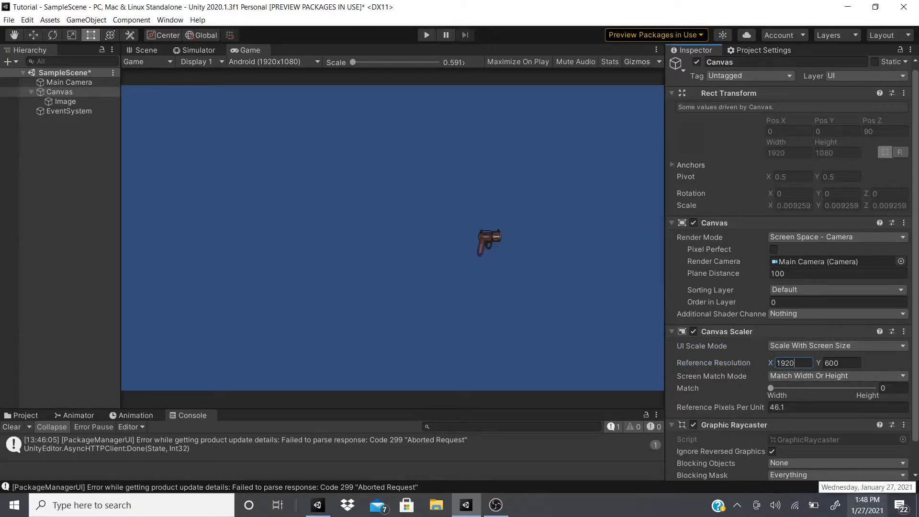
key("Tab")
type("1080")
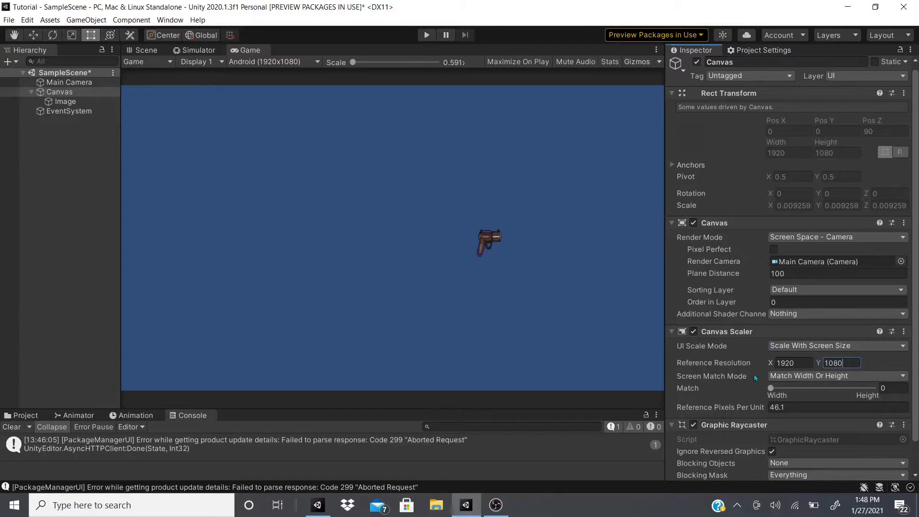
Choose Match Width Or Height as the screen match mode and compare the Canvas in the Simulator and Game views
left_click(789, 377)
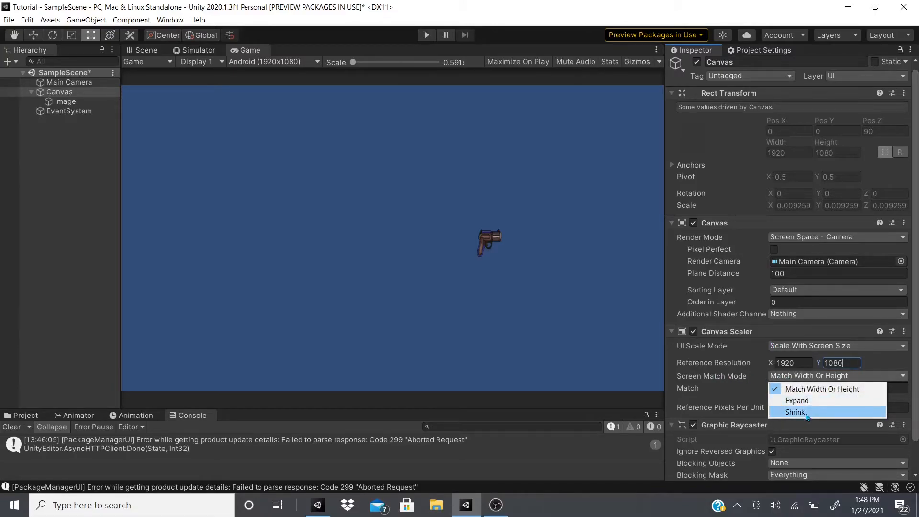
left_click(790, 389)
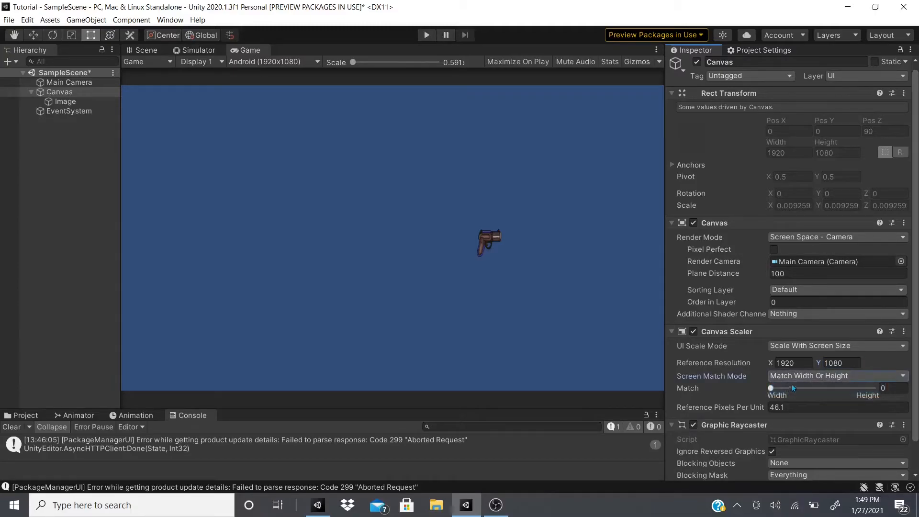
left_click(195, 50)
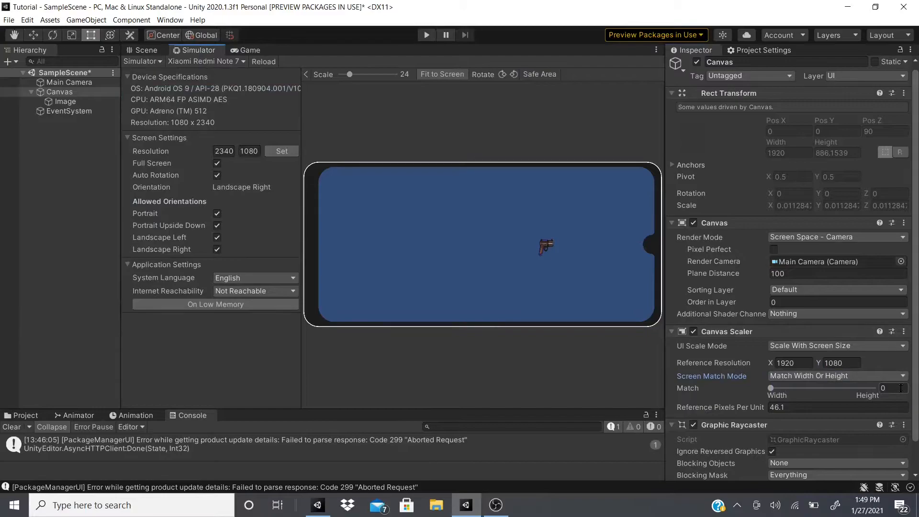
left_click(247, 51)
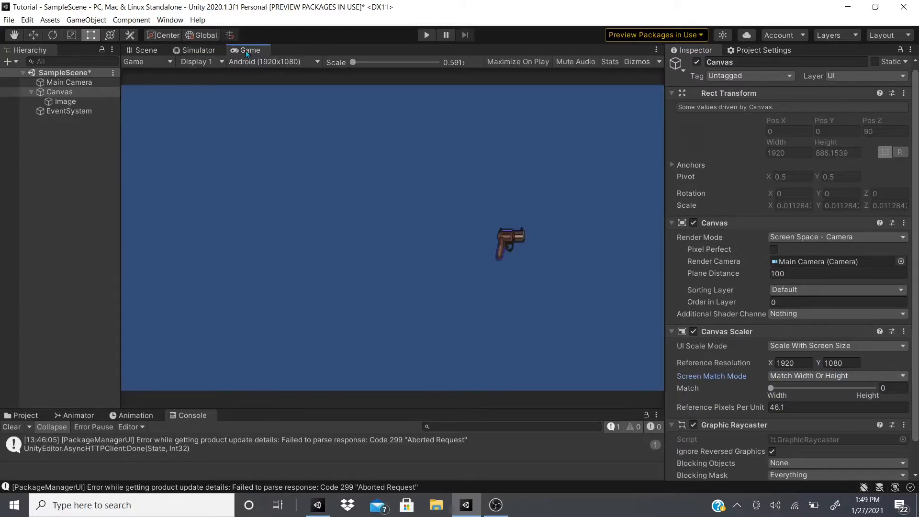
left_click(206, 50)
Set the Canvas UI scale mode to Constant Pixel Size with scale factor 1 and 100 reference pixels per unit
left_click(816, 349)
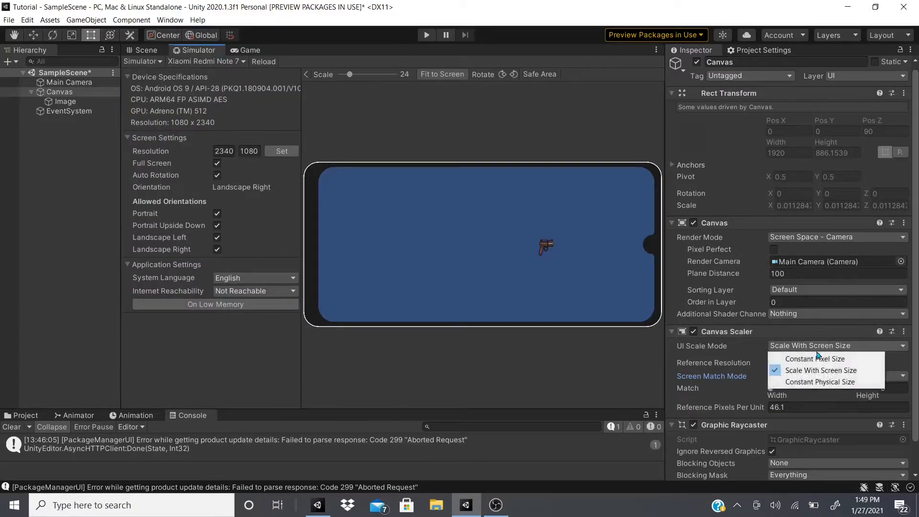
left_click(816, 359)
left_click(785, 345)
left_click(745, 347)
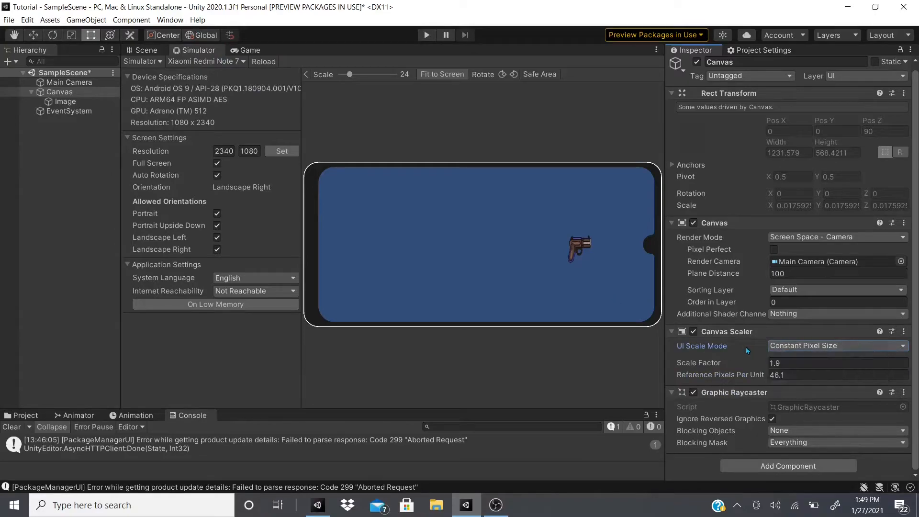
left_click(806, 363)
type("1")
key("Tab")
type("100")
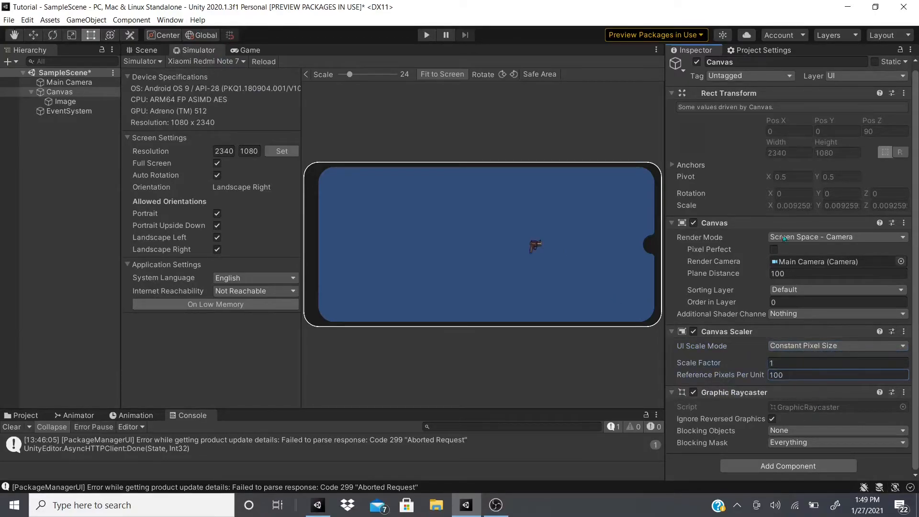
Move the gun Image towards the Canvas's right edge, to about X 890, and check it in the Game view
left_click(146, 50)
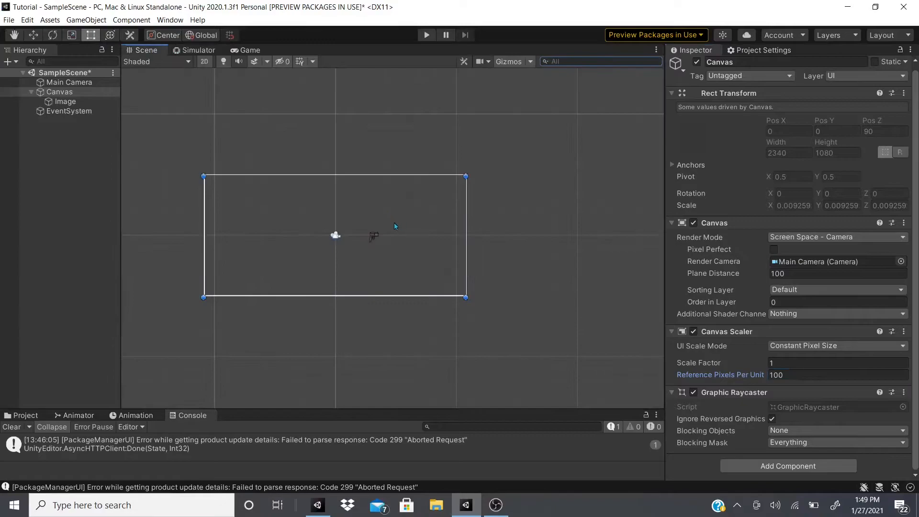
left_click(33, 35)
left_click_drag(380, 236, 485, 240)
left_click(66, 102)
left_click(244, 50)
left_click(160, 50)
left_click(248, 51)
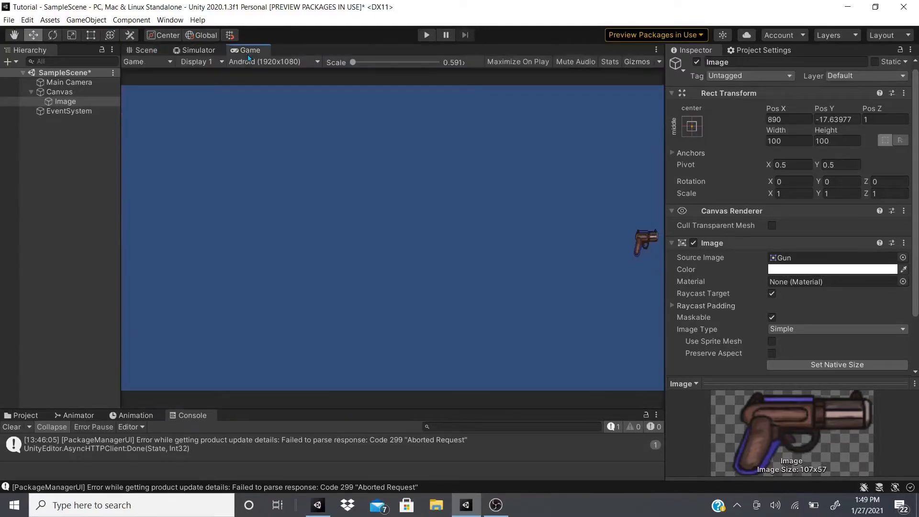
Preview the gun Image in the Simulator on Apple iPhone 6S, Google Pixel 4 and Apple iPod Touch 6th Gen
left_click(199, 50)
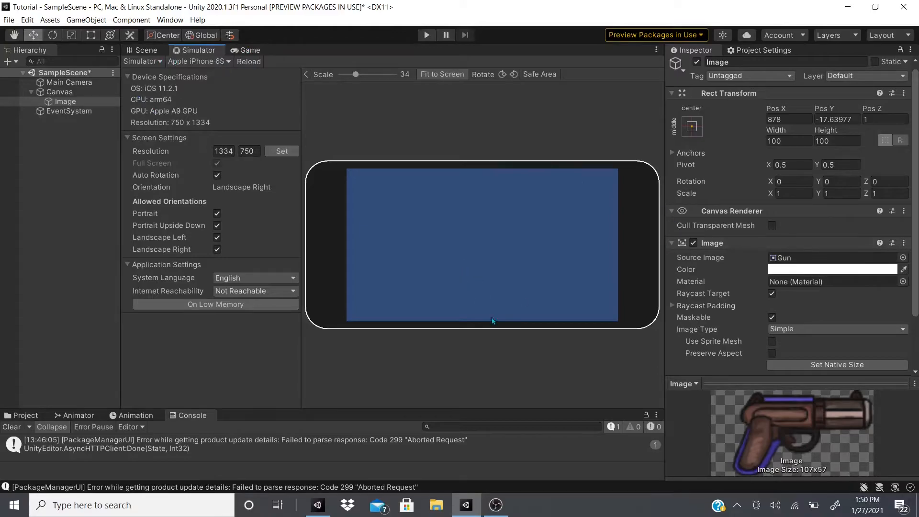
left_click(198, 62)
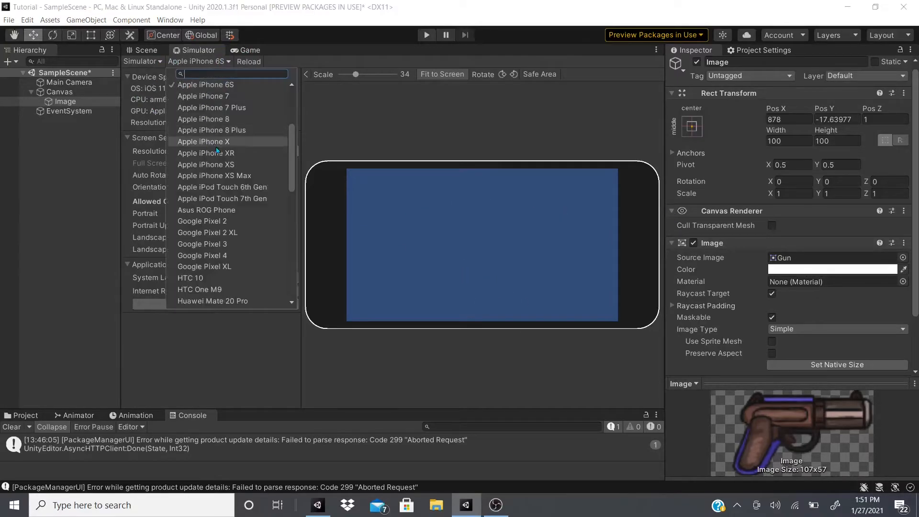
left_click(210, 254)
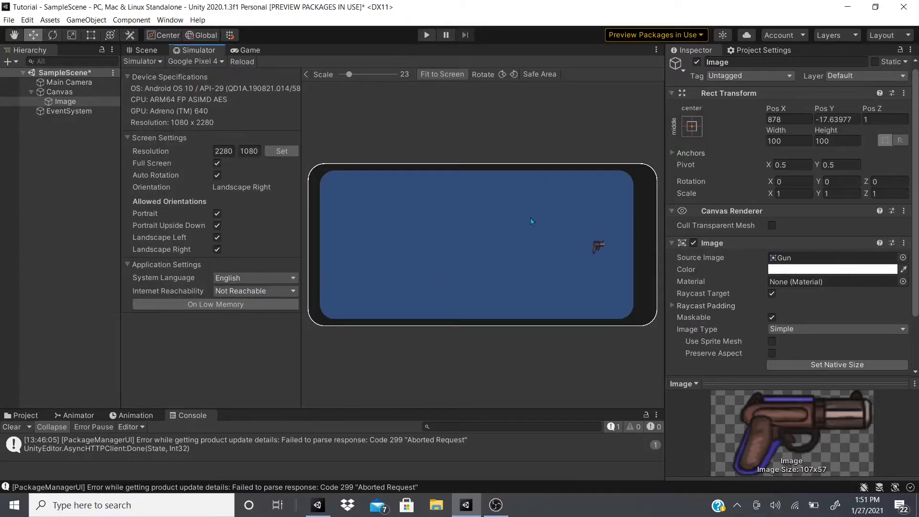
left_click(188, 60)
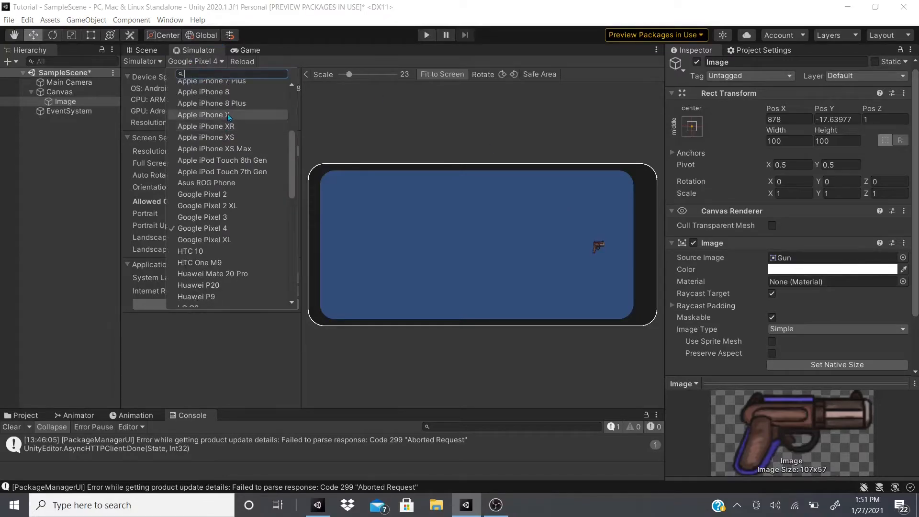
left_click(228, 113)
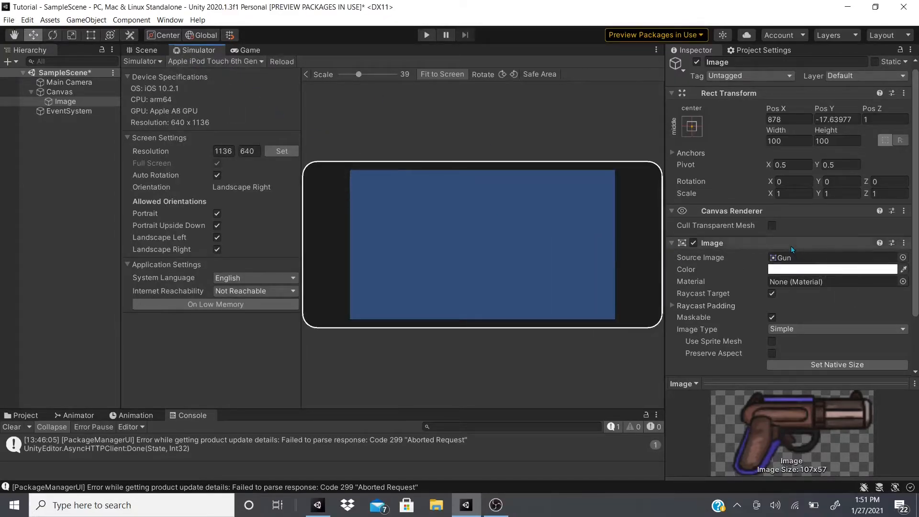
Set the Canvas's UI scale mode to Scale With Screen Size and preview it on the simulated Apple iPod Touch 6th Gen
scroll(712, 261, "down", 3)
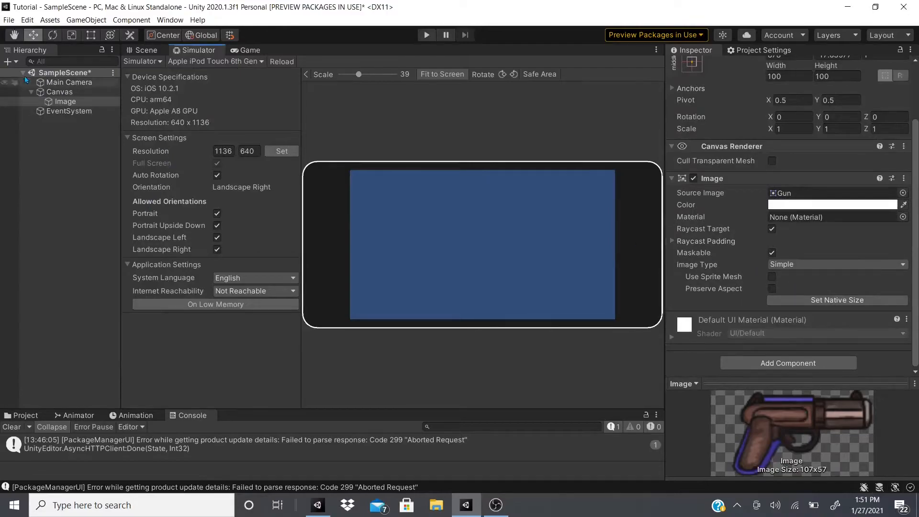
left_click(59, 92)
left_click(243, 50)
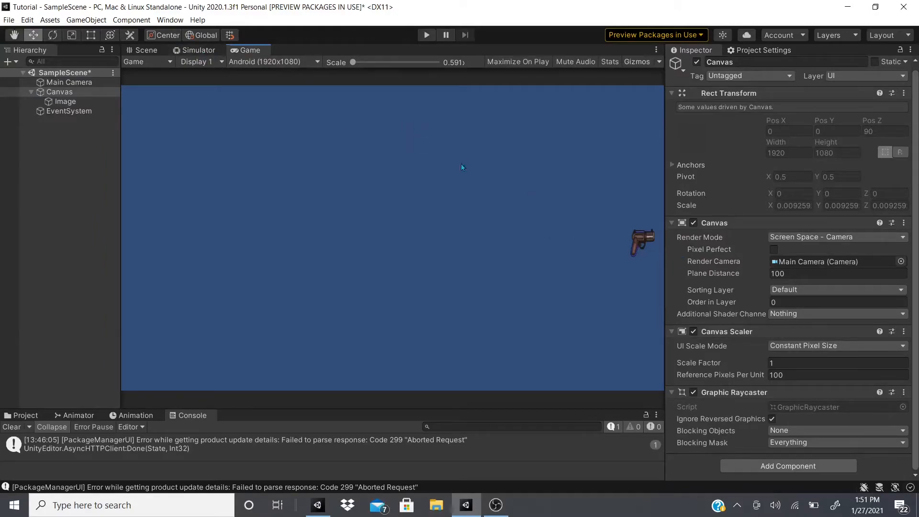
left_click(785, 346)
left_click(814, 368)
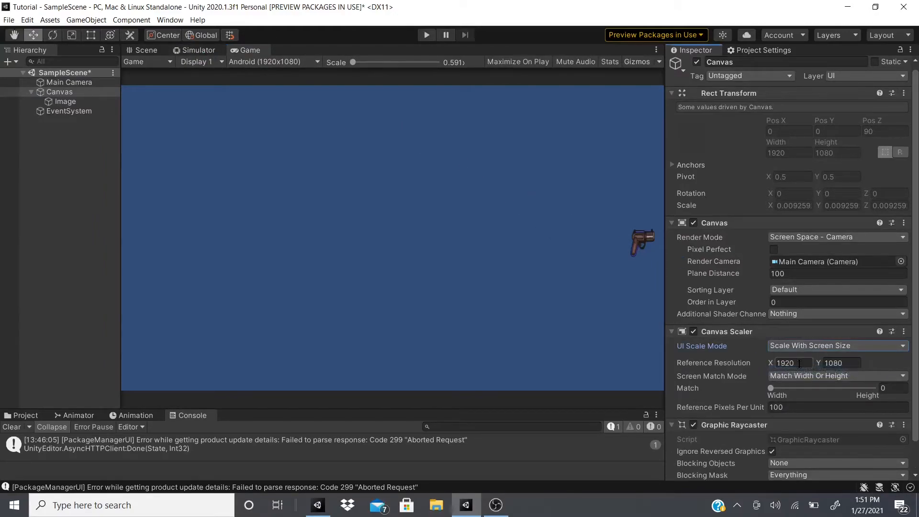
left_click(196, 50)
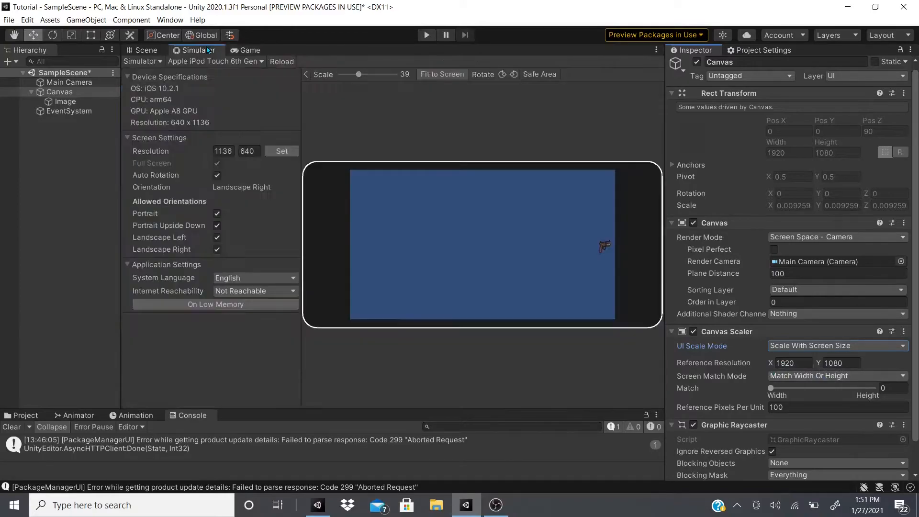
Switch the UI scale mode back and forth between Constant Pixel Size and Scale With Screen Size to compare the gun's placement
left_click(785, 346)
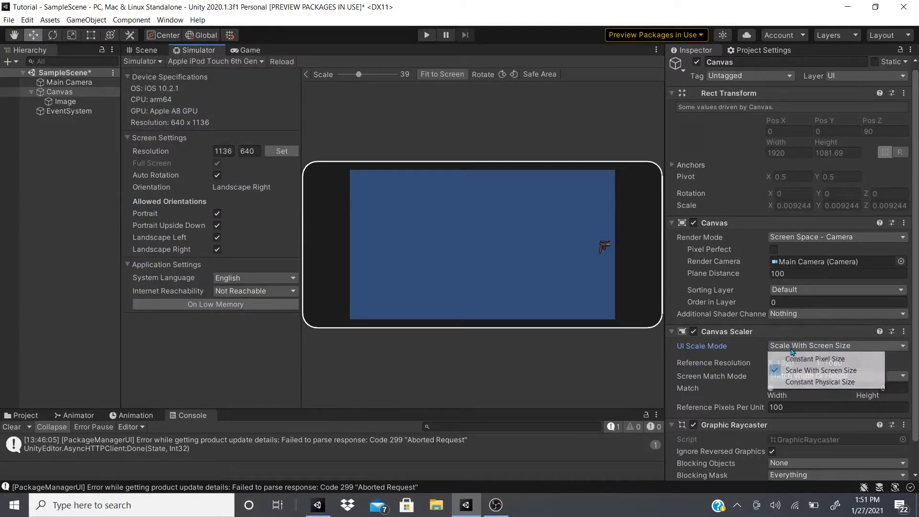
left_click(778, 354)
left_click(781, 346)
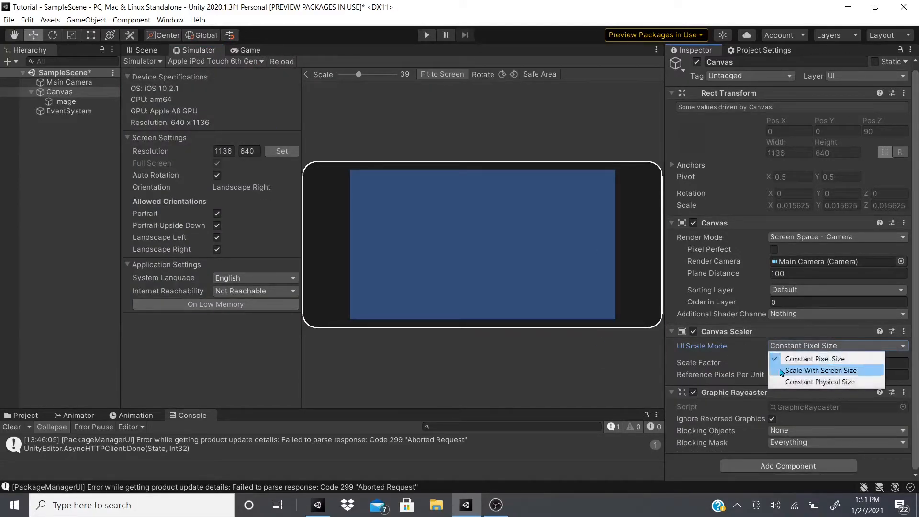
left_click(786, 367)
left_click(785, 346)
left_click(789, 346)
left_click(808, 347)
left_click(799, 357)
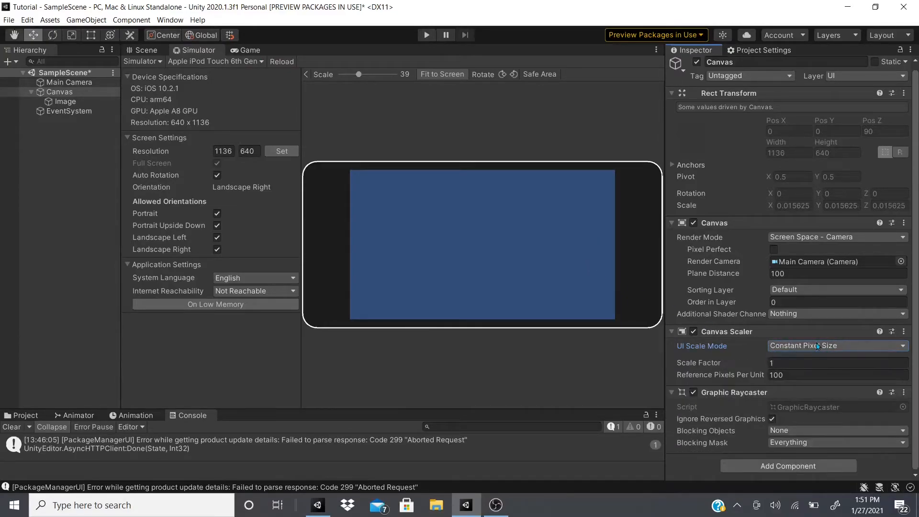
left_click(800, 345)
left_click(803, 369)
left_click(803, 346)
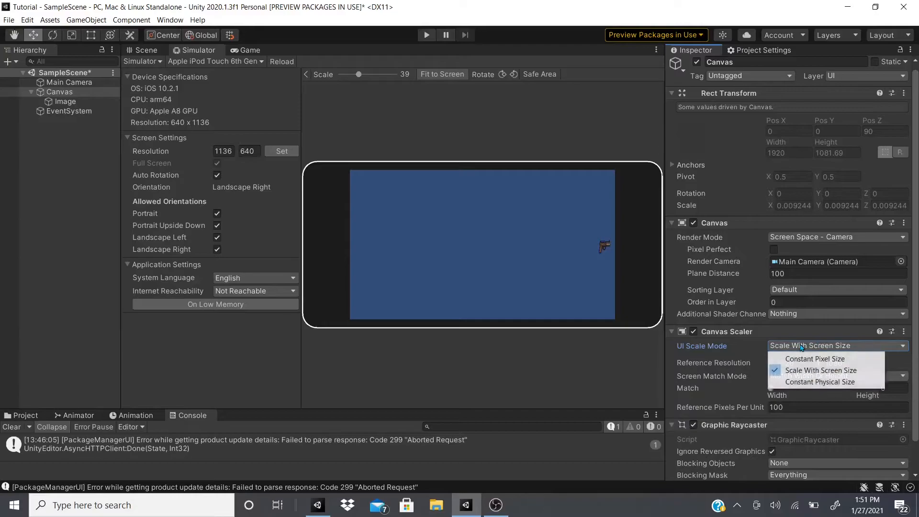
Preview the Scale With Screen Size Canvas in the Simulator on Apple iPad (7th gen) and Apple iPad Mini 2
left_click(215, 61)
scroll(245, 142, "up", 4)
scroll(246, 142, "up", 3)
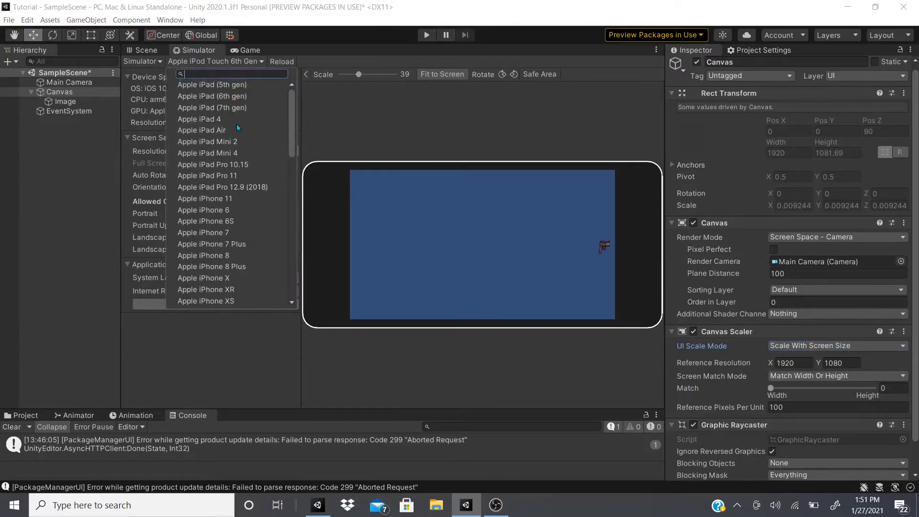
left_click(216, 105)
left_click(223, 63)
left_click(215, 120)
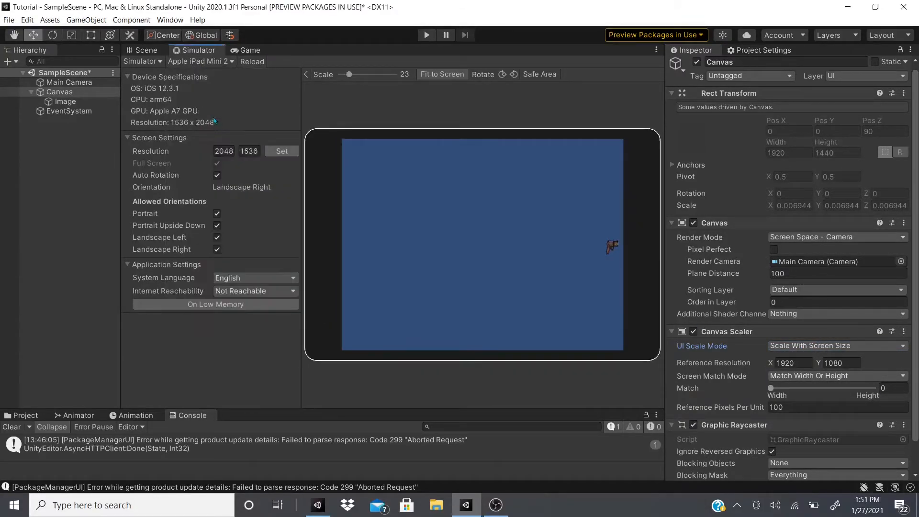
Preview the Canvas on the simulated Apple iPhone XR and set the Canvas Scaler's width-to-height Match to about 0.409
left_click(219, 63)
left_click(215, 225)
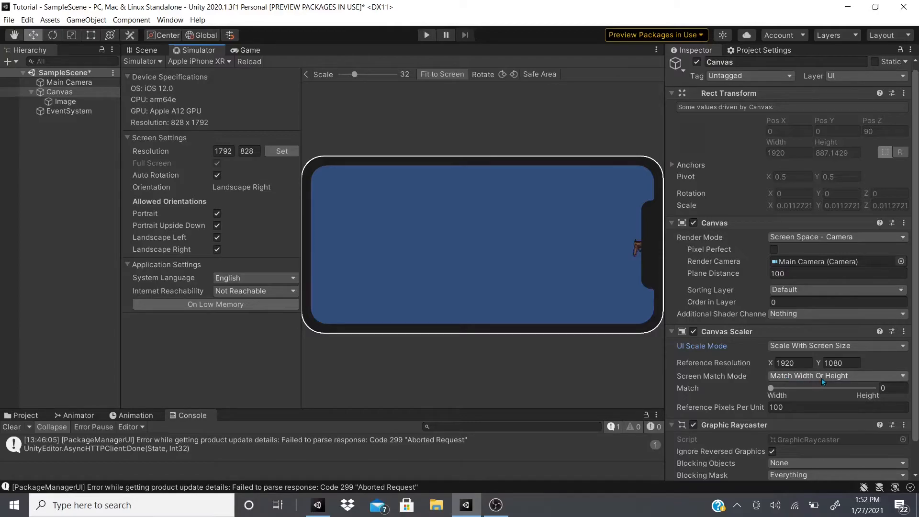
left_click_drag(772, 388, 812, 400)
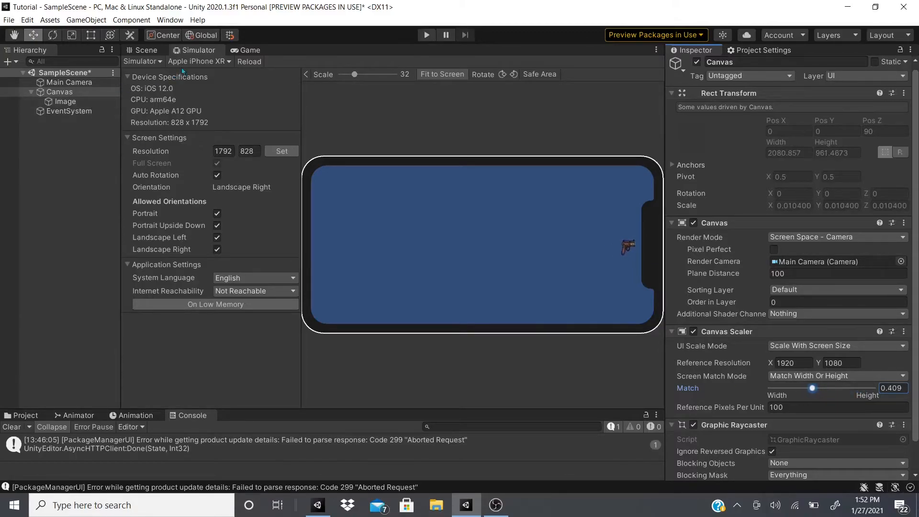
Preview the Canvas on the simulated Apple iPod Touch 6th Gen and set the Canvas Scaler's Match to about 0.31
left_click(199, 61)
scroll(208, 121, "up", 3)
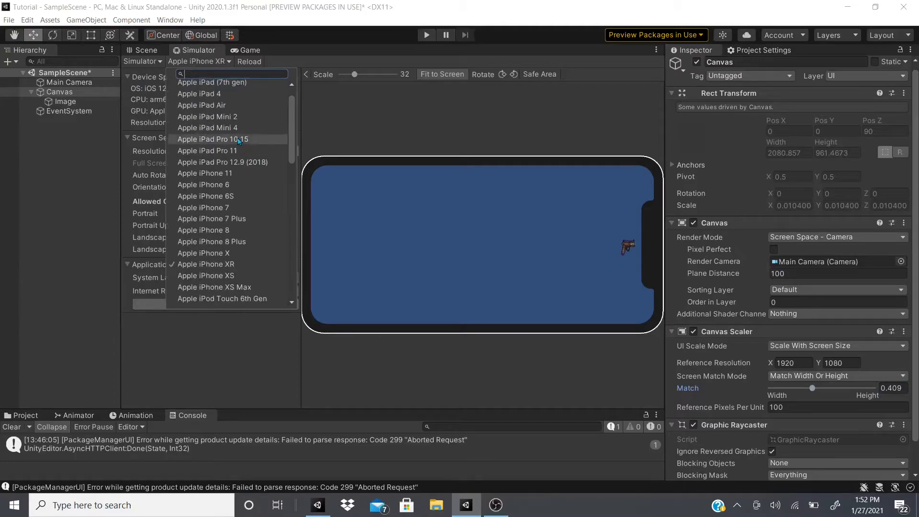
scroll(228, 199, "up", 1)
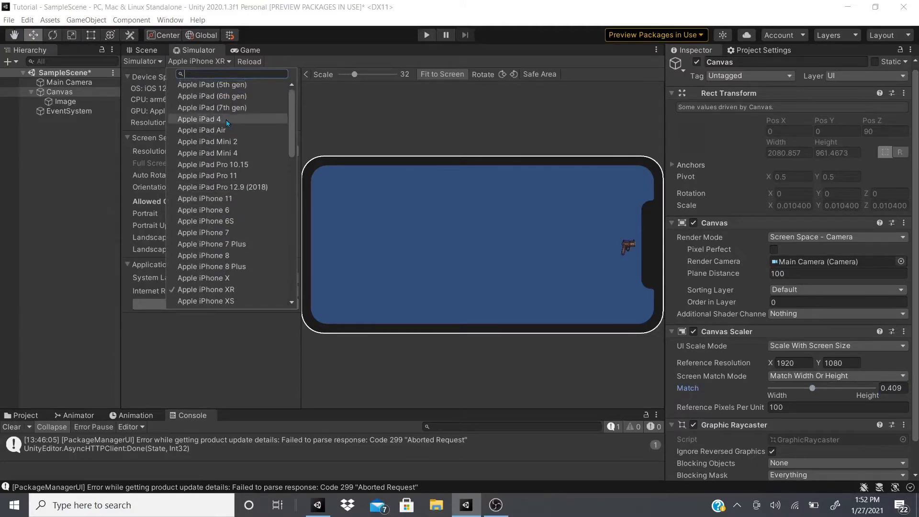
scroll(226, 124, "down", 3)
left_click(225, 252)
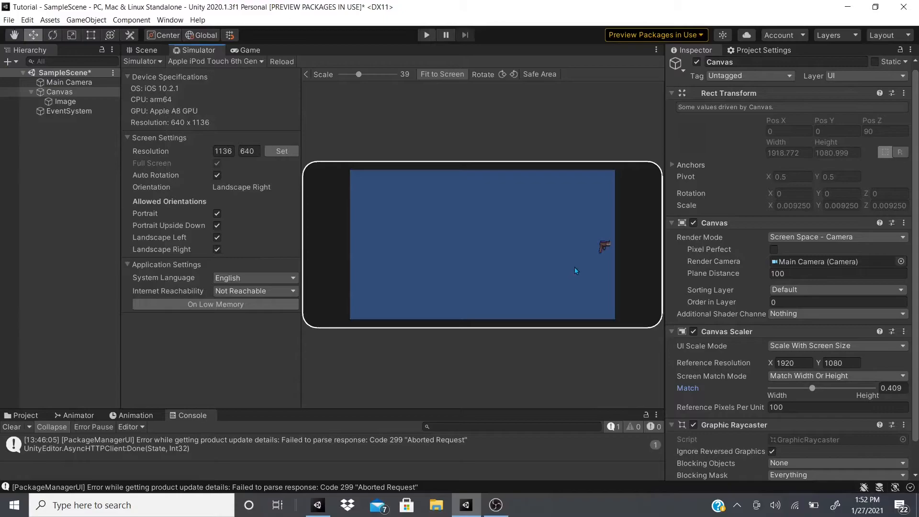
left_click_drag(813, 389, 802, 388)
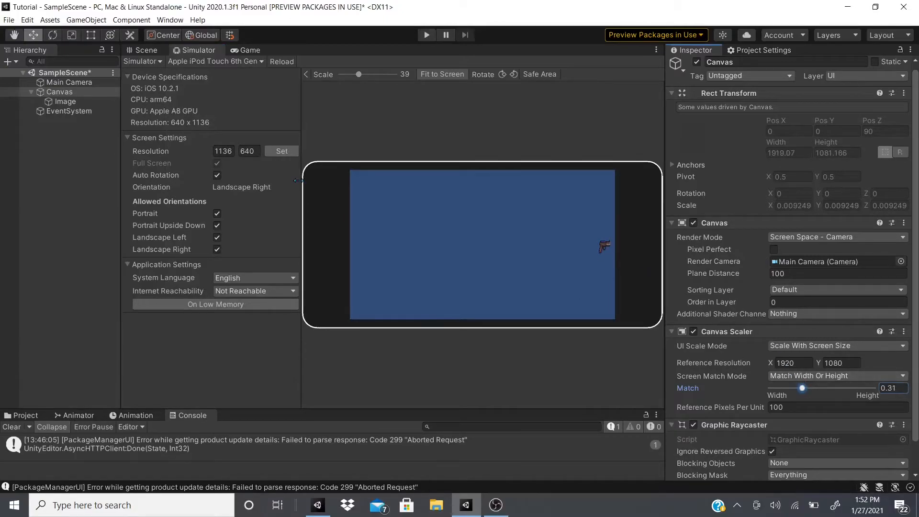
Switch the simulated device to Sony Xperia Z2 Tablet and set the Canvas Scaler's Match to 0, fully toward Width
left_click(202, 60)
scroll(223, 245, "down", 6)
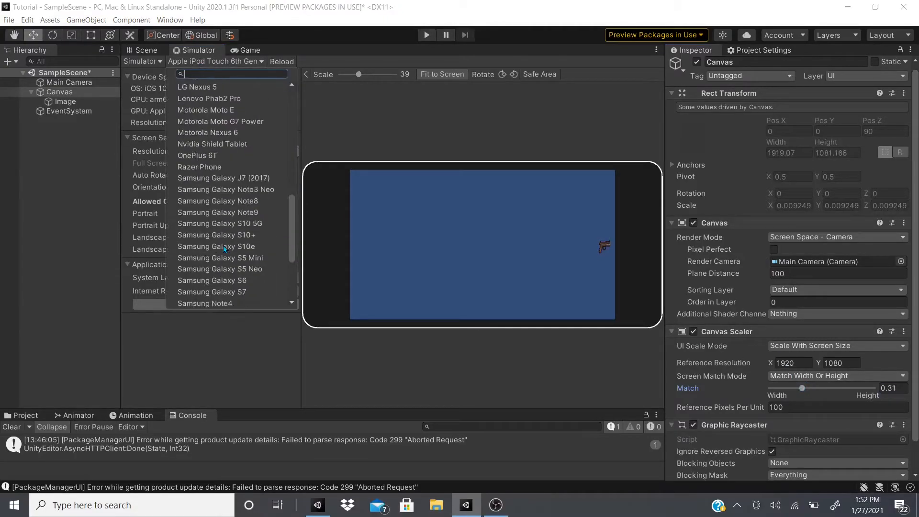
scroll(240, 250, "down", 3)
left_click(242, 251)
left_click_drag(802, 388, 767, 390)
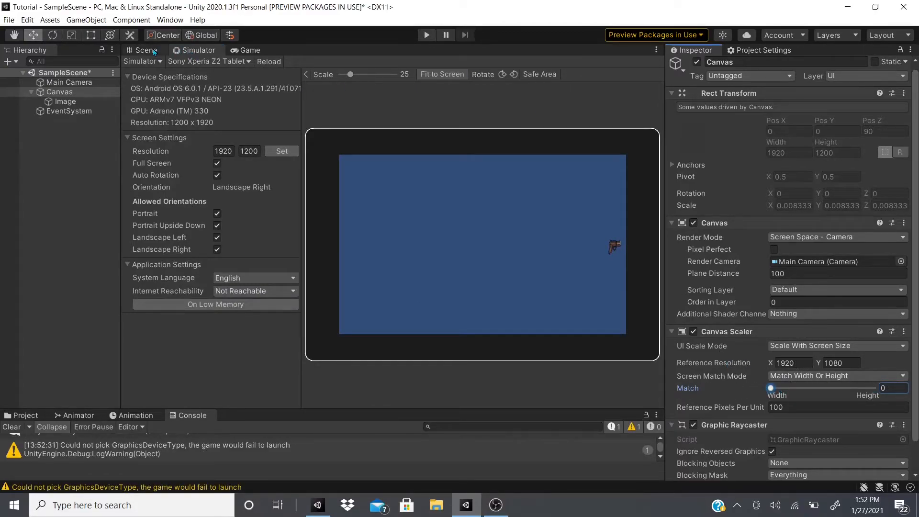
Show the Game view and set the Canvas Scaler's Reference Pixels Per Unit to about 122.41
left_click(249, 50)
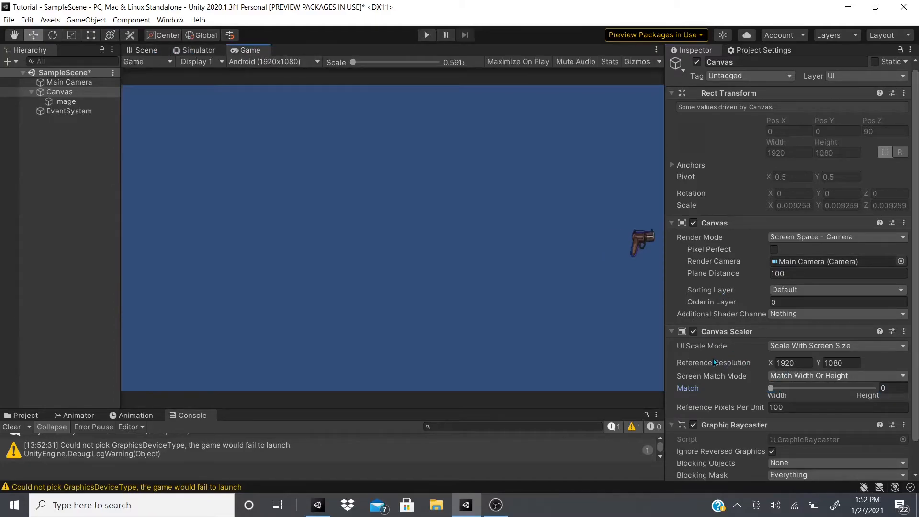
left_click(790, 364)
left_click(790, 363)
left_click_drag(702, 404, 711, 405)
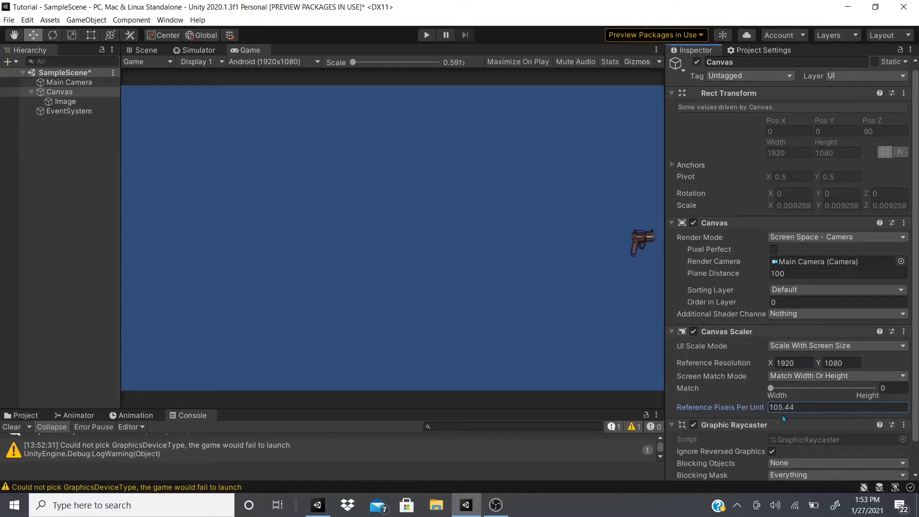
left_click_drag(36, 412, 389, 391)
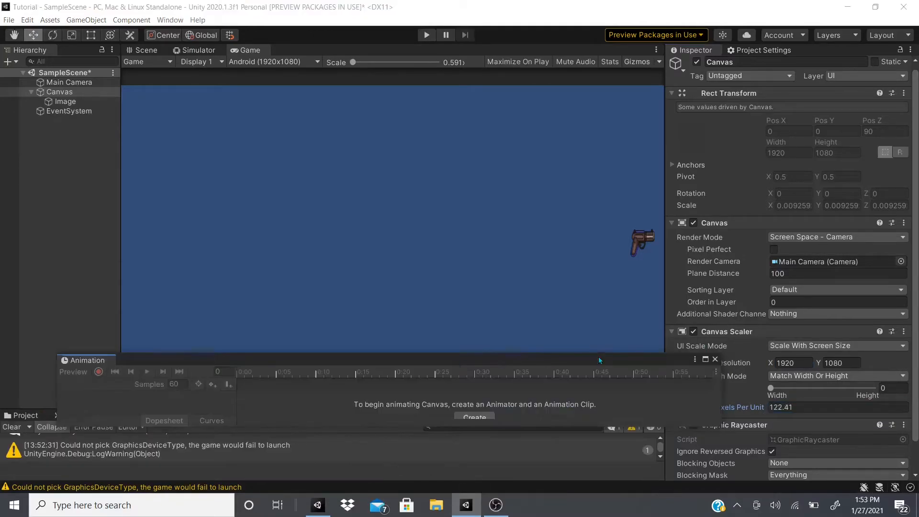
left_click_drag(87, 360, 39, 414)
left_click_drag(190, 325, 41, 319)
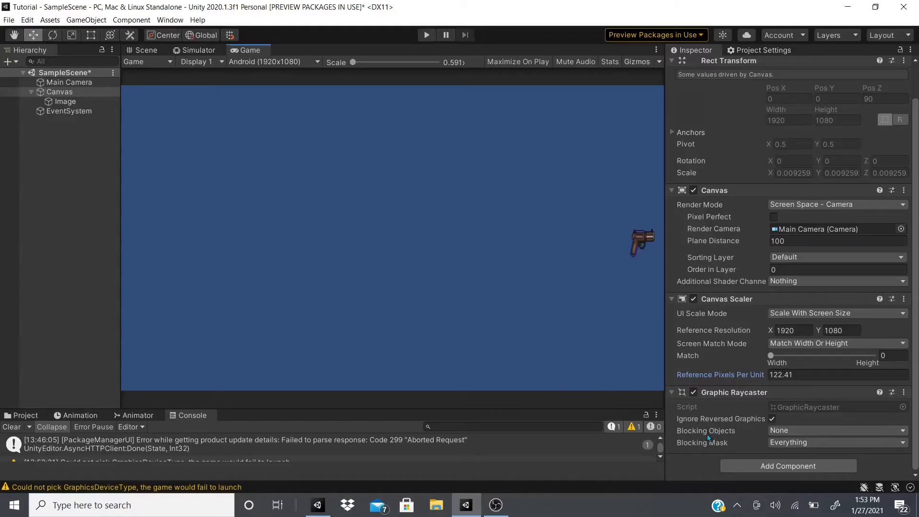
Check the Graphic Raycaster's Blocking Objects options, and switch its Blocking Mask to Nothing and back to Everything
left_click(789, 430)
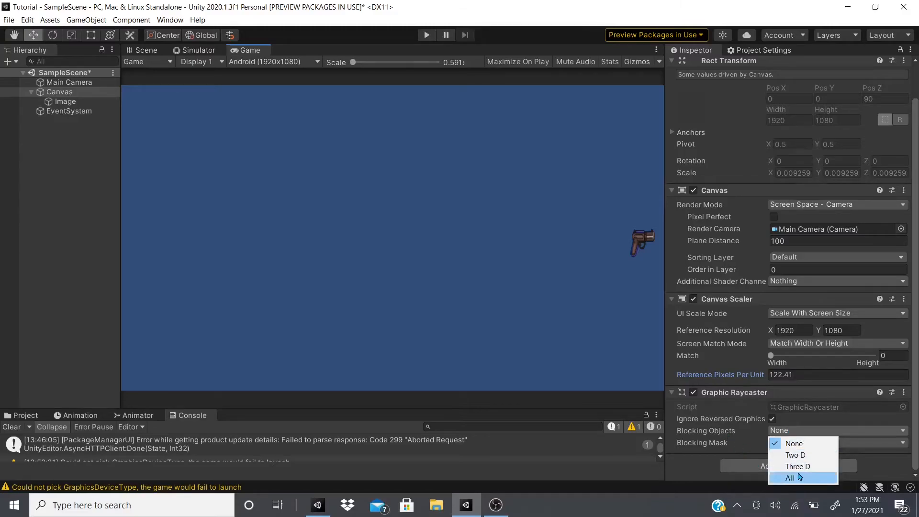
left_click(722, 445)
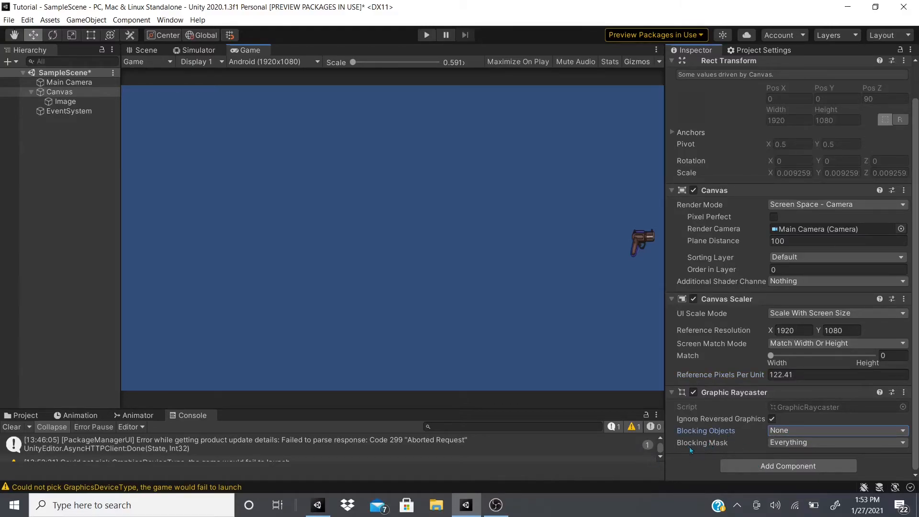
left_click(783, 445)
left_click(791, 373)
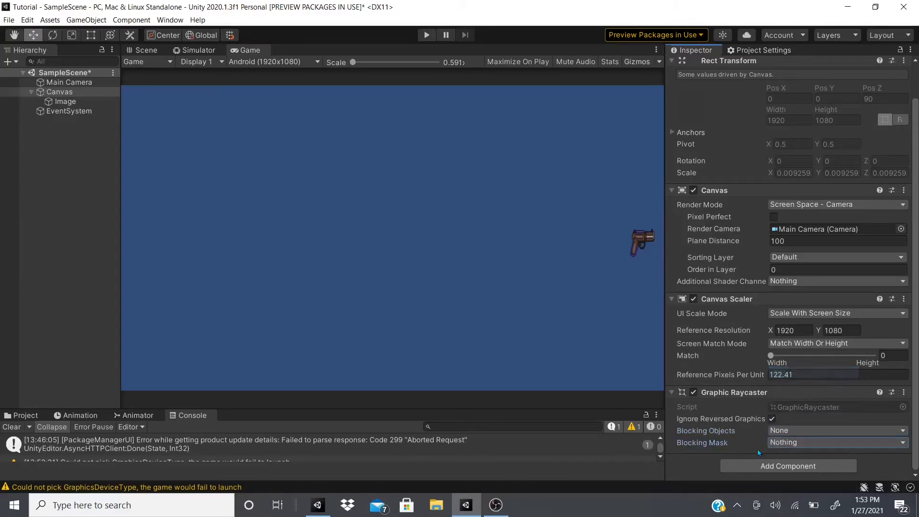
left_click(794, 445)
left_click(818, 386)
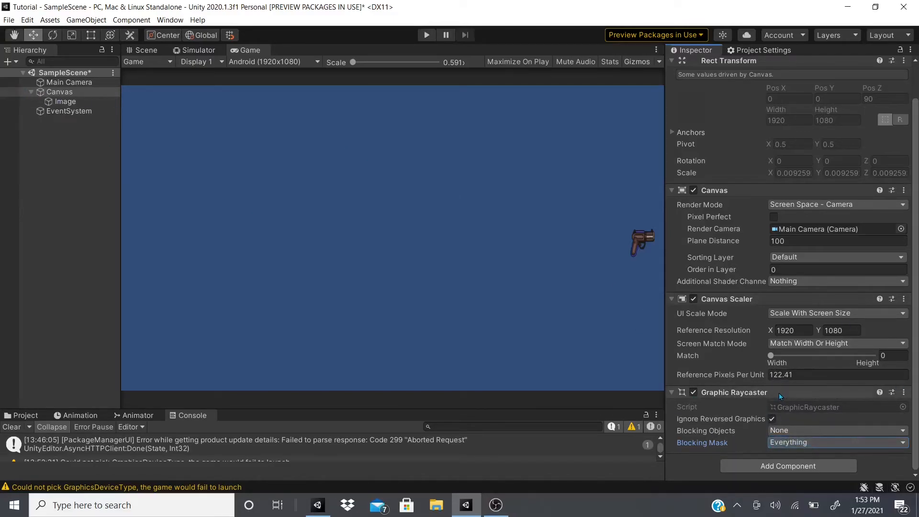
scroll(758, 249, "up", 2)
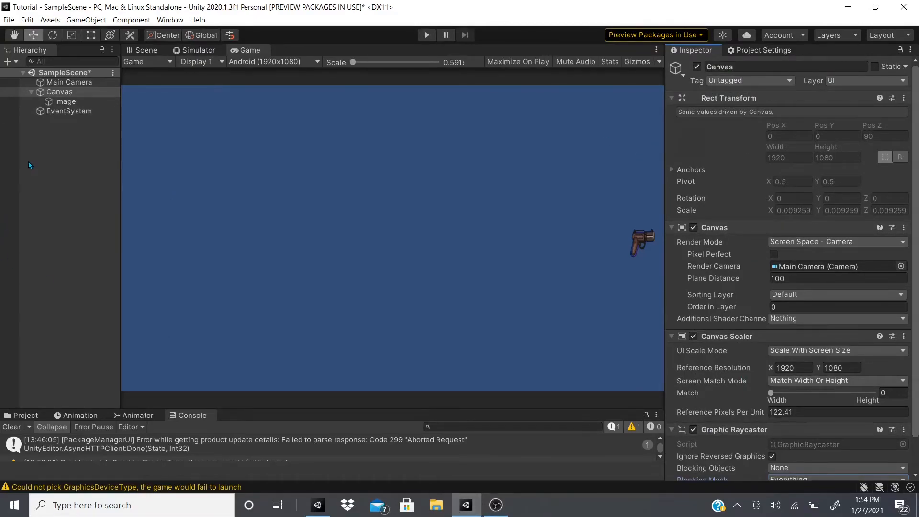
left_click(79, 140)
right_click(78, 138)
mouse_move(137, 325)
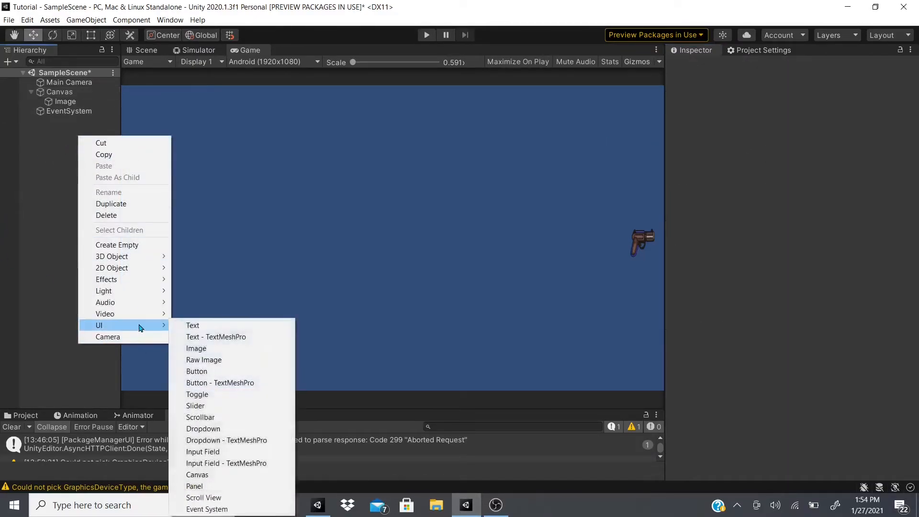
left_click(30, 130)
Delete the gun Image from the Canvas
left_click(60, 92)
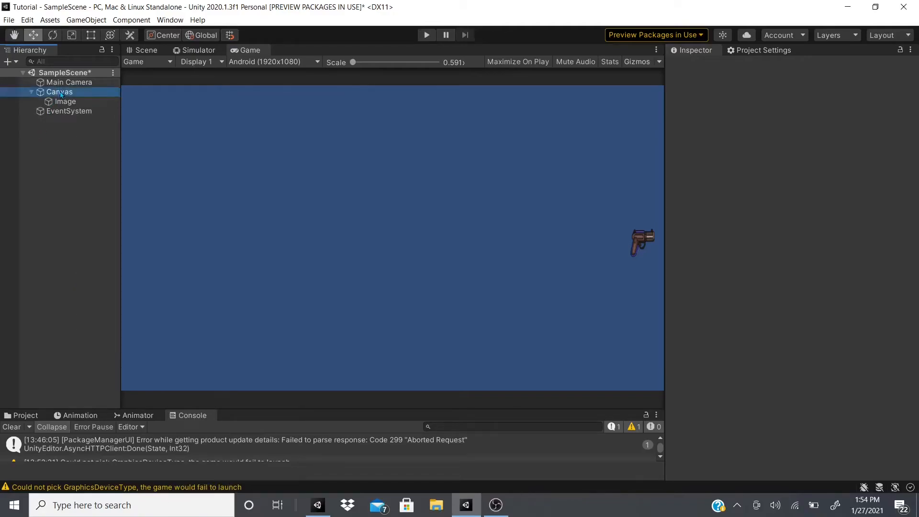
left_click(62, 102)
right_click(64, 103)
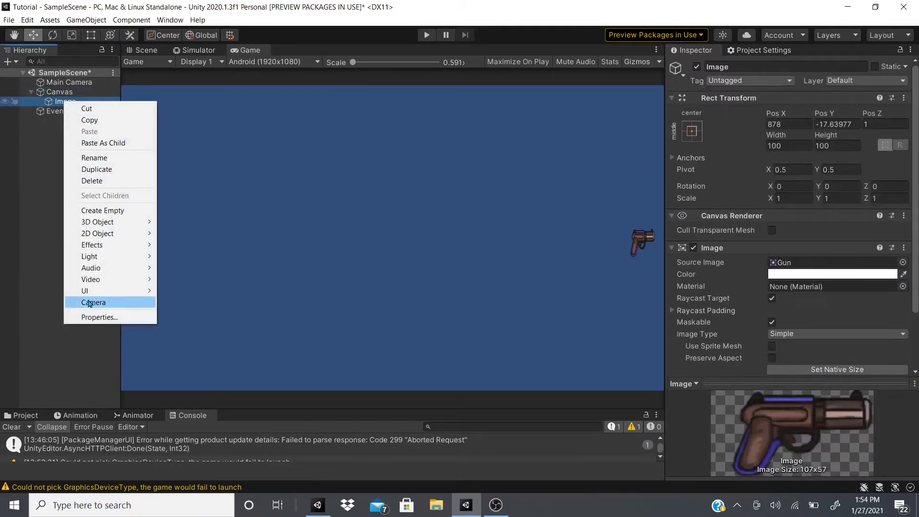
left_click(92, 181)
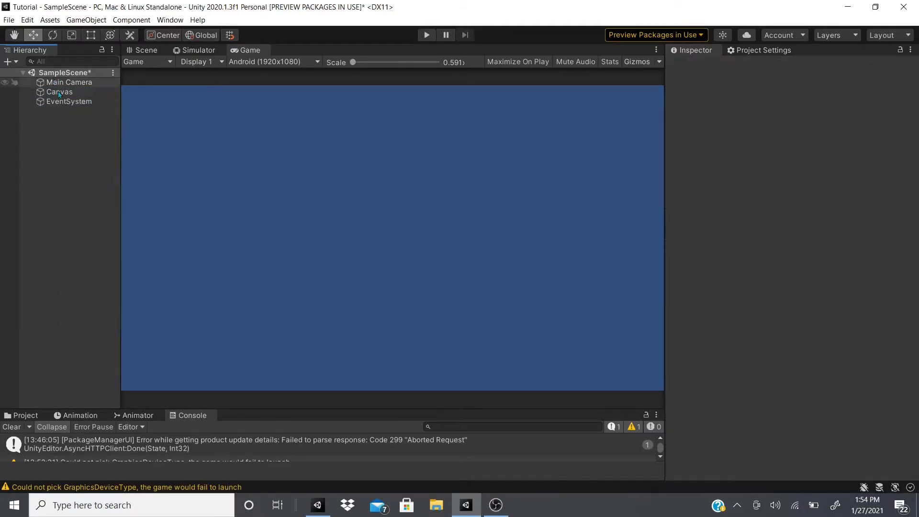
Add a UI Panel as a child of the Canvas
left_click(60, 92)
mouse_move(102, 285)
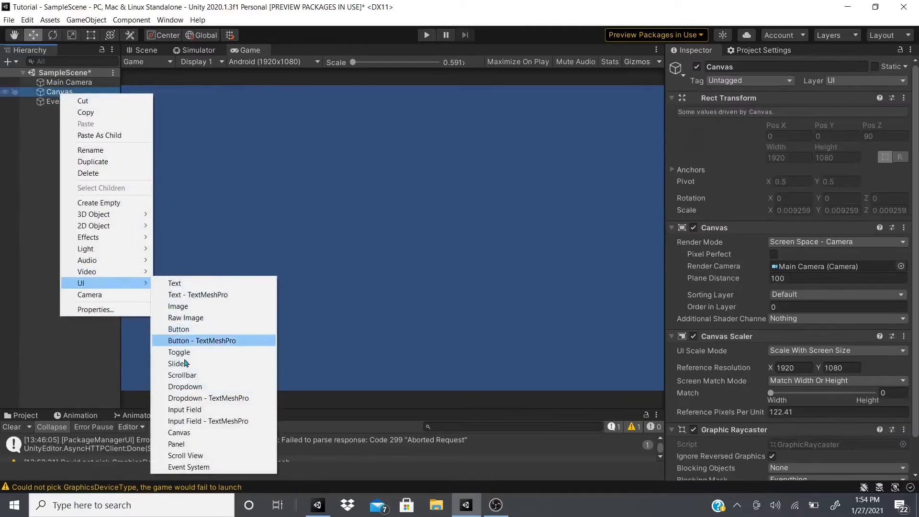
left_click(173, 443)
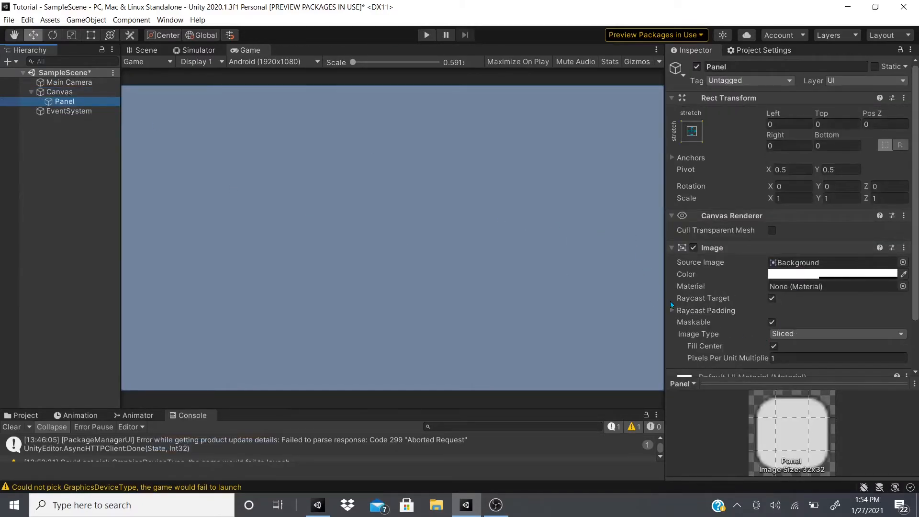
Try an alpha of 105 for the Panel's Image color, and set the alpha back to 100
scroll(768, 287, "down", 3)
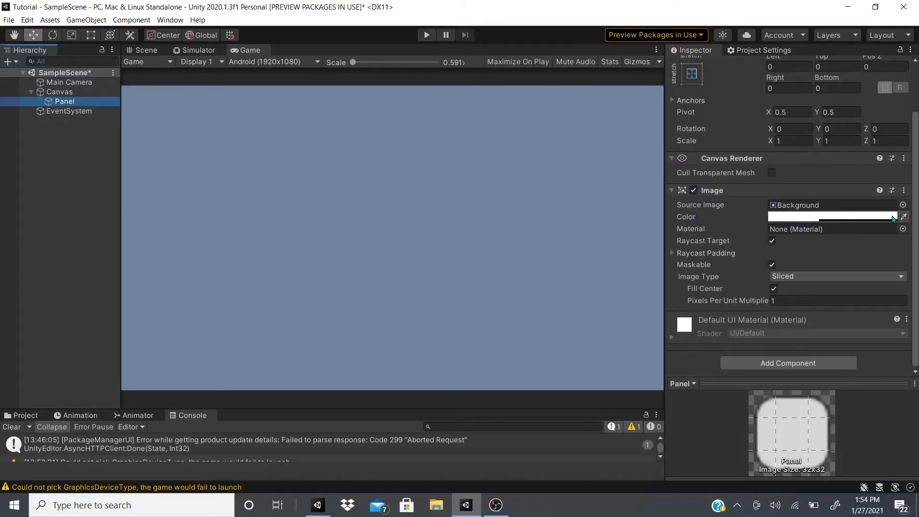
left_click(777, 218)
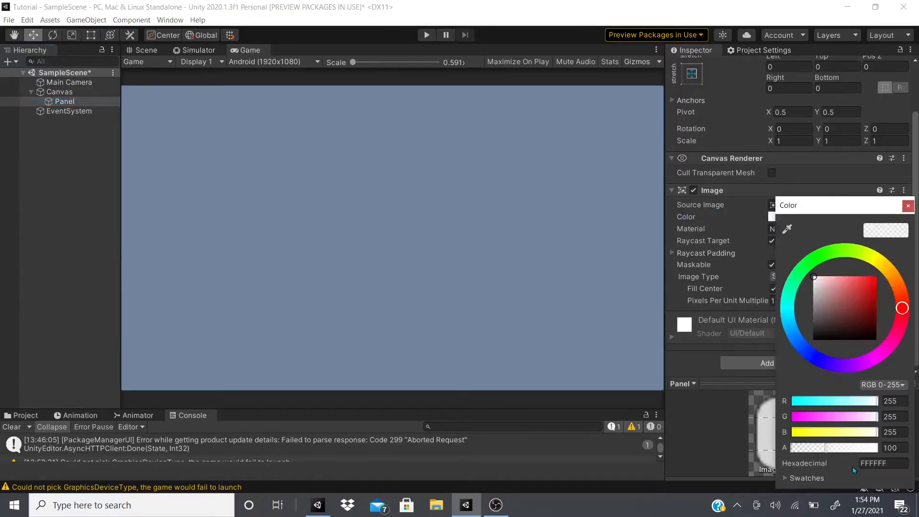
left_click(824, 448)
mouse_move(823, 453)
left_mouse_down()
mouse_move(838, 452)
mouse_move(827, 452)
left_mouse_up()
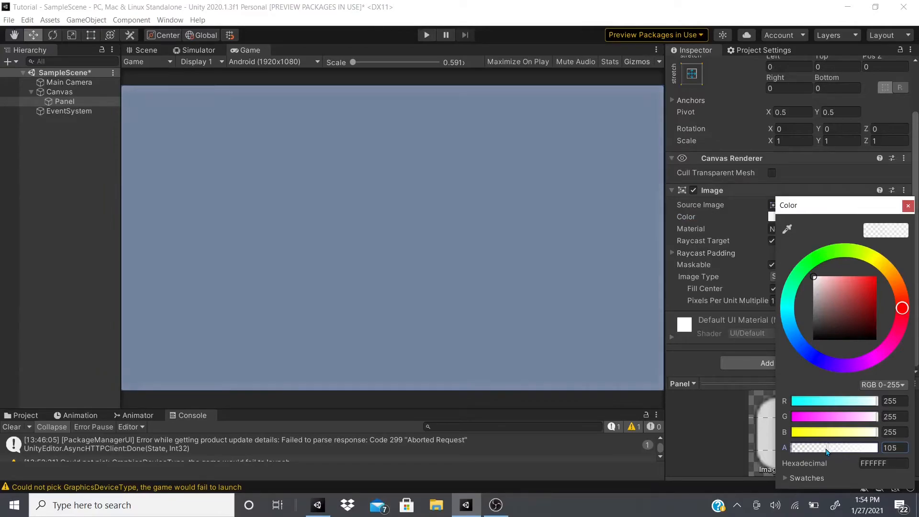
left_click(891, 450)
type("100")
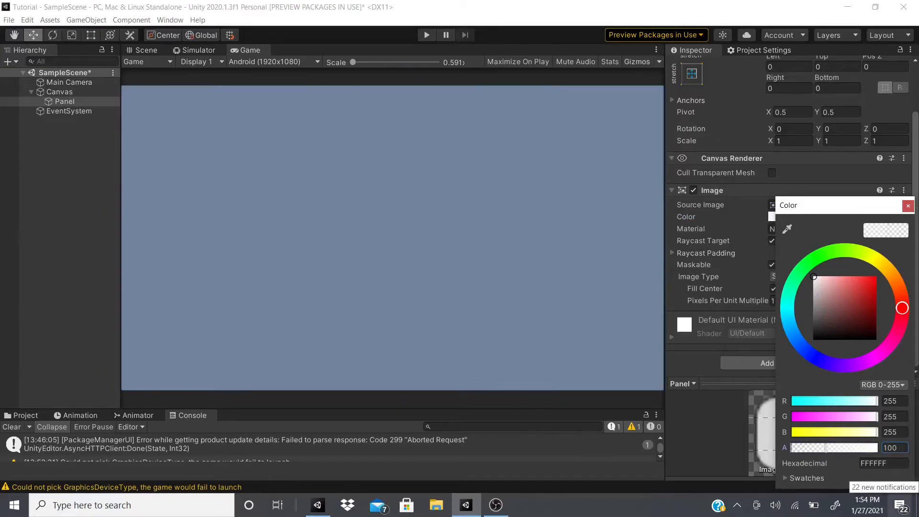
left_click(907, 206)
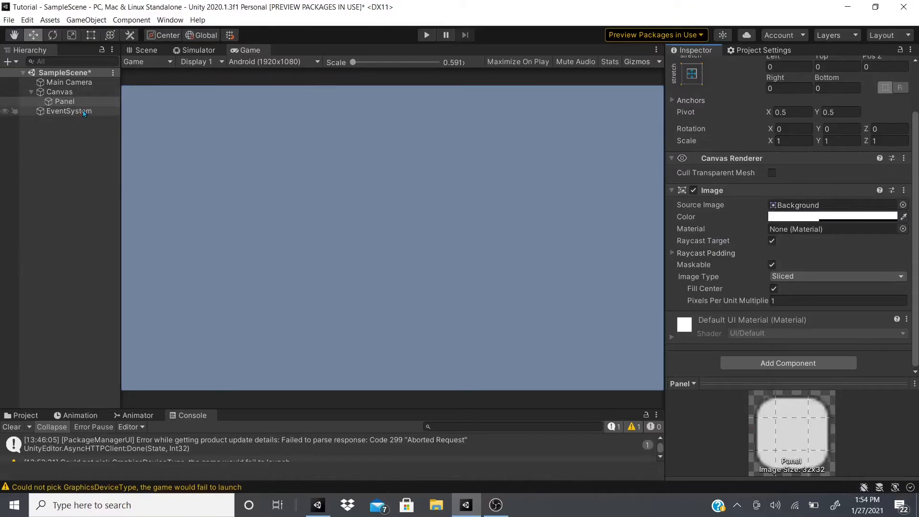
left_click(62, 102)
right_click(61, 108)
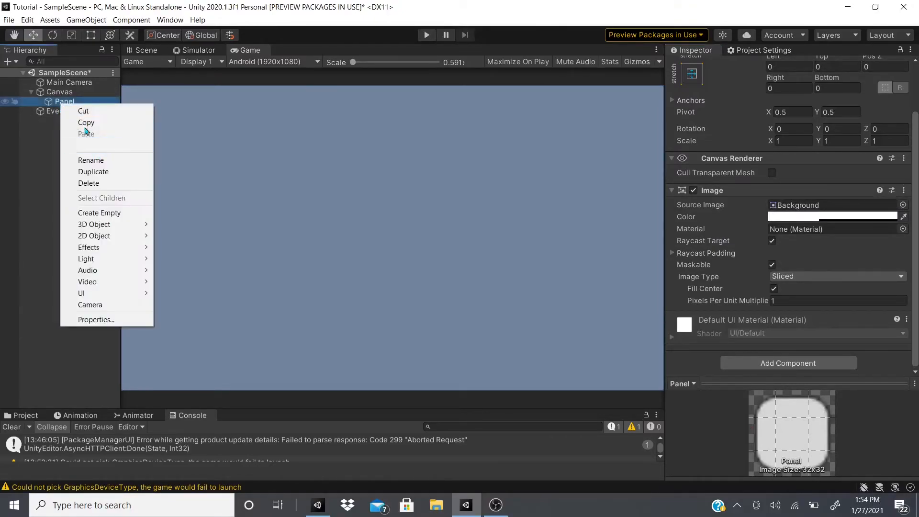
left_click(25, 160)
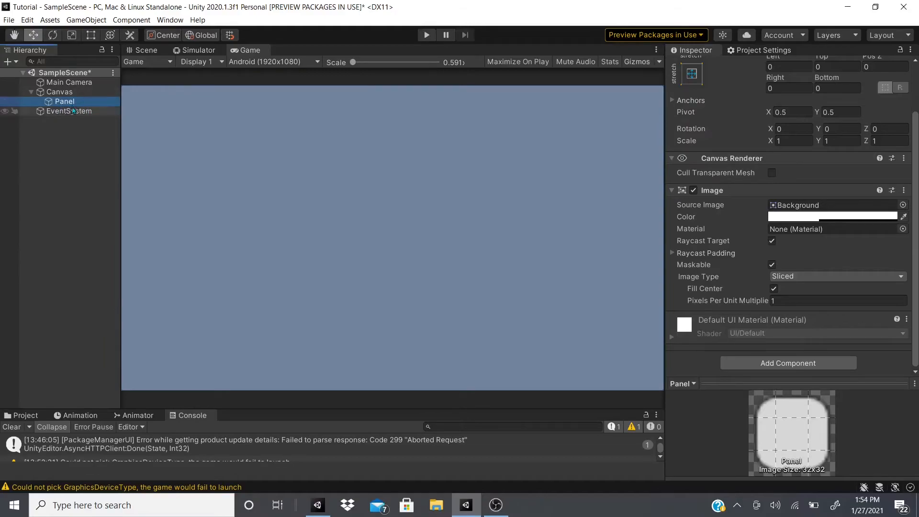
Rename the Panel as PauseMenu
scroll(797, 85, "up", 3)
left_click(766, 52)
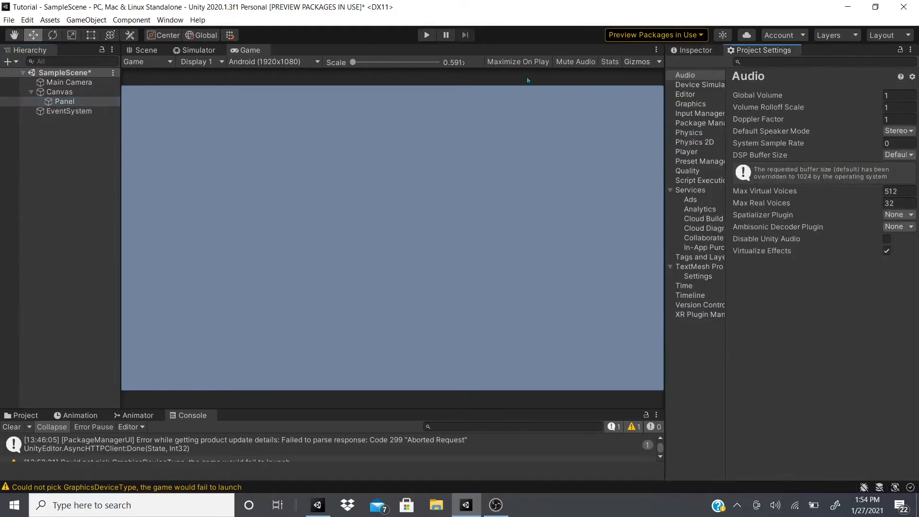
left_click(700, 51)
left_click(728, 67)
type("P")
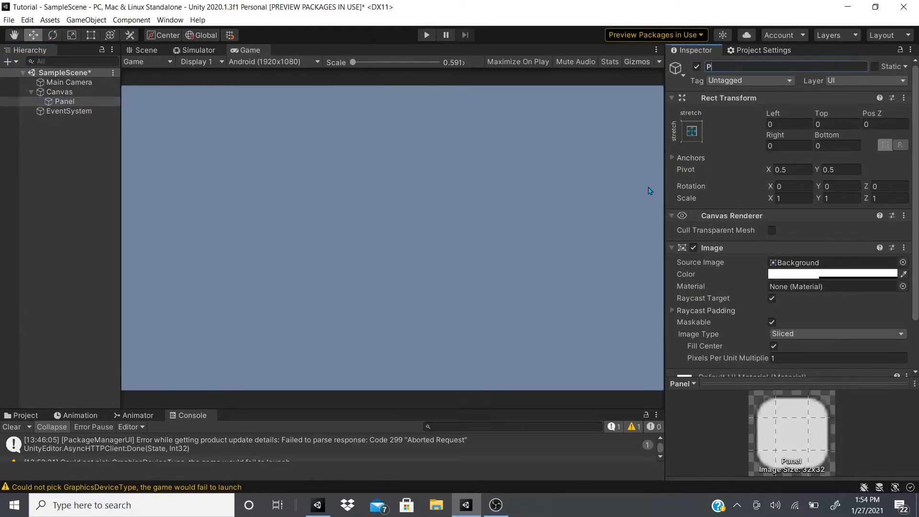
type("auseMenu")
key("Return")
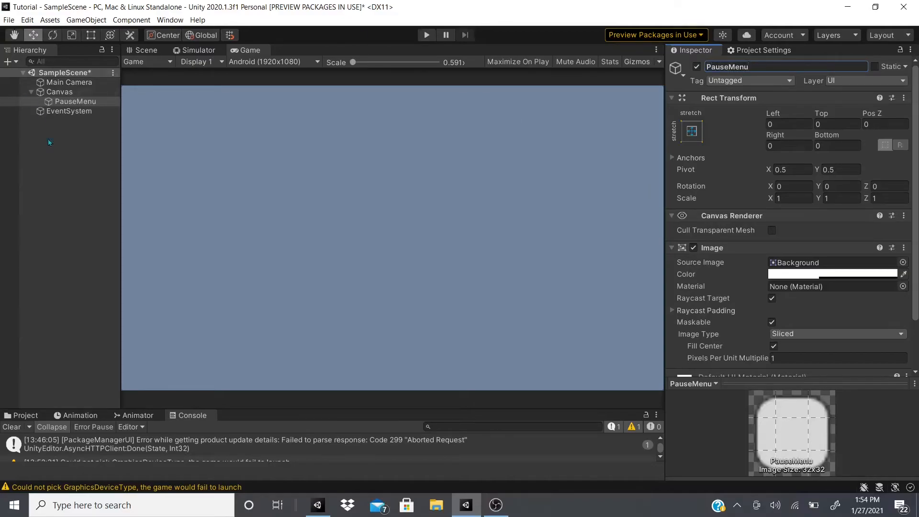
Add a UI Text as a child of PauseMenu and resize its box to about 557 by 141
right_click(82, 102)
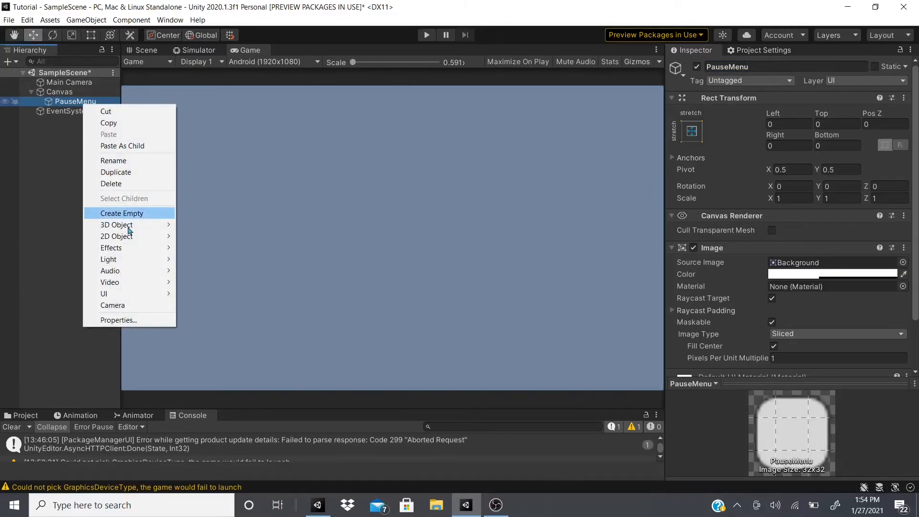
mouse_move(140, 294)
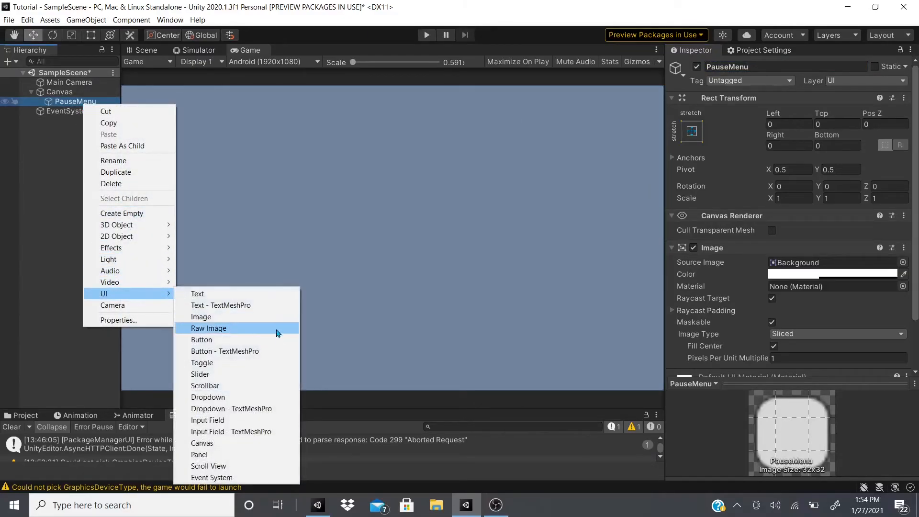
left_click(253, 295)
left_click(146, 50)
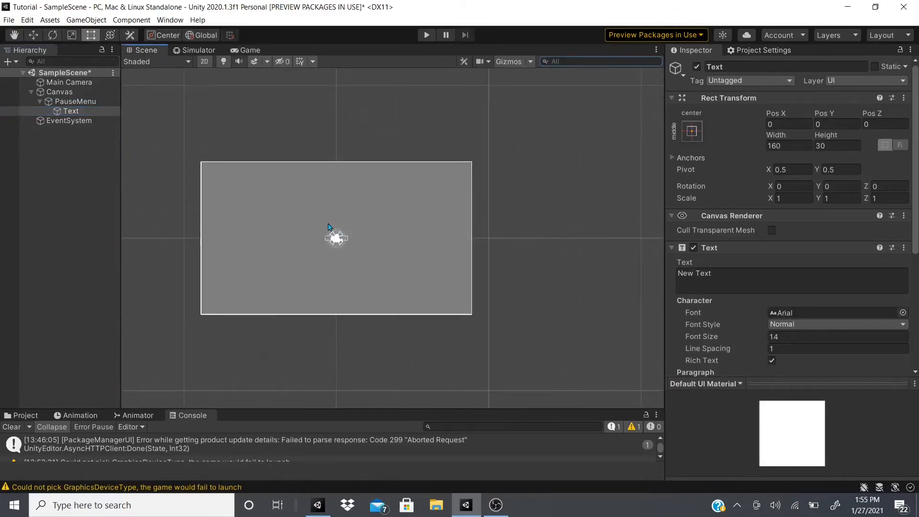
scroll(329, 226, "up", 5)
left_click_drag(373, 265, 508, 302)
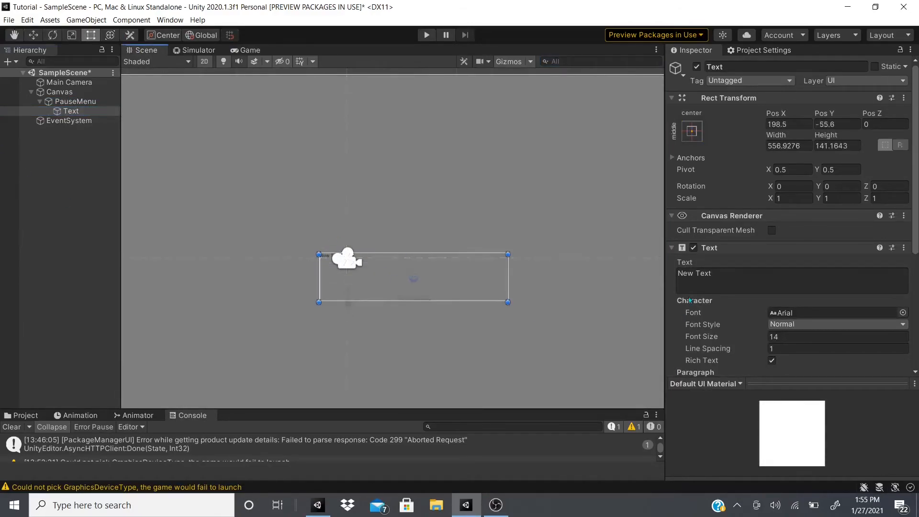
Set the text content to "Game Title" with a font size of 97
left_click(751, 274)
type("Ti")
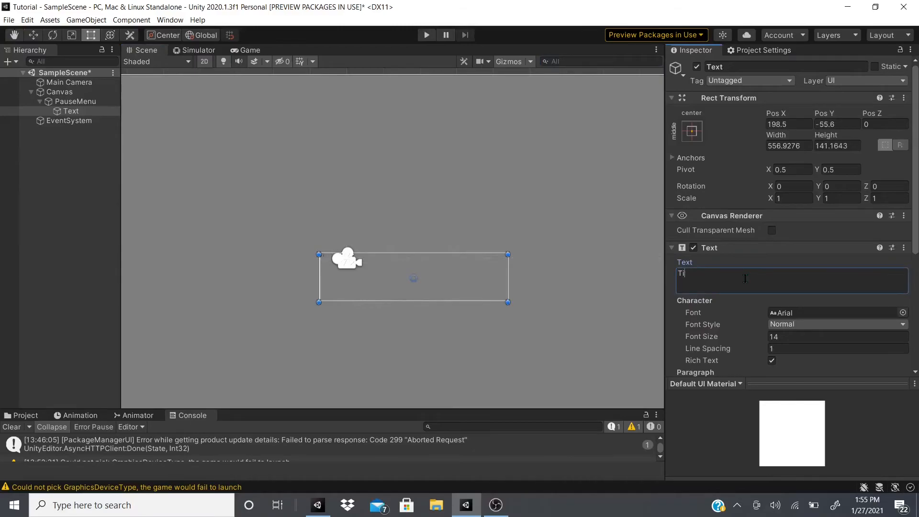
type("tGame")
left_click_drag(703, 337, 757, 338)
left_click(678, 273)
key("Right")
key("Right")
key("Right")
key("BackSpace")
type("i")
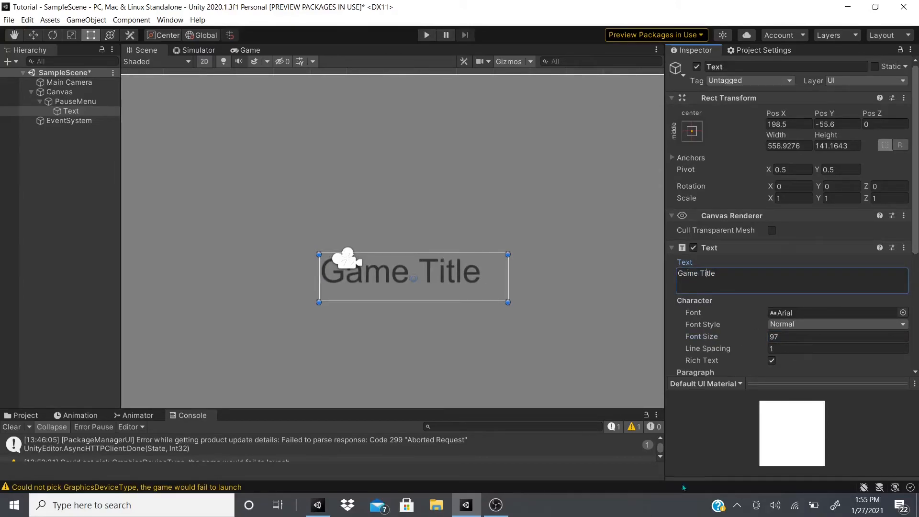
Color the Game Title text white (FFFFFF) and center it horizontally and vertically in its box
scroll(740, 233, "down", 5)
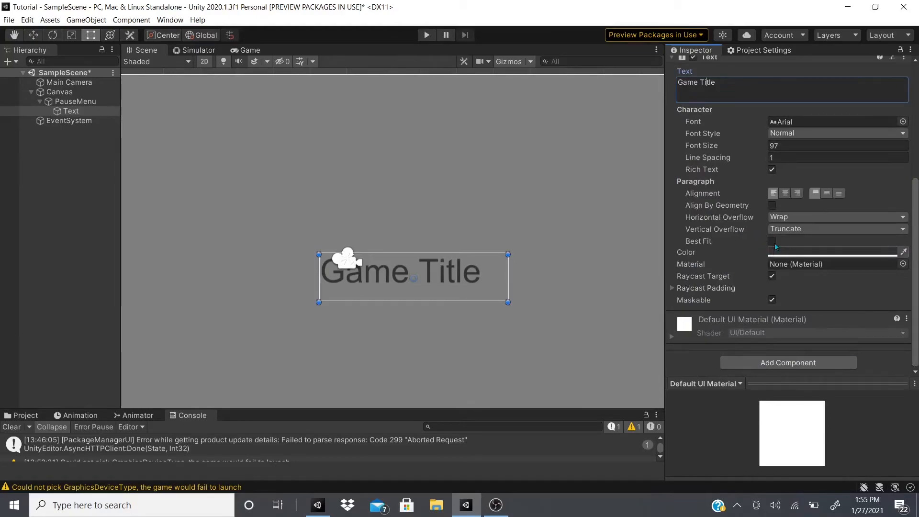
left_click(814, 254)
left_click_drag(825, 312, 788, 230)
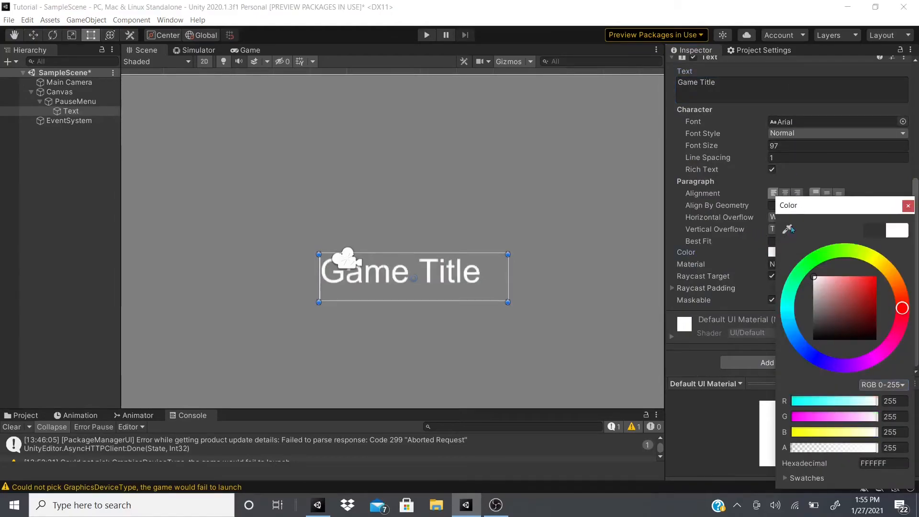
left_click(908, 206)
Rename the Text object as Game Title
scroll(754, 82, "up", 5)
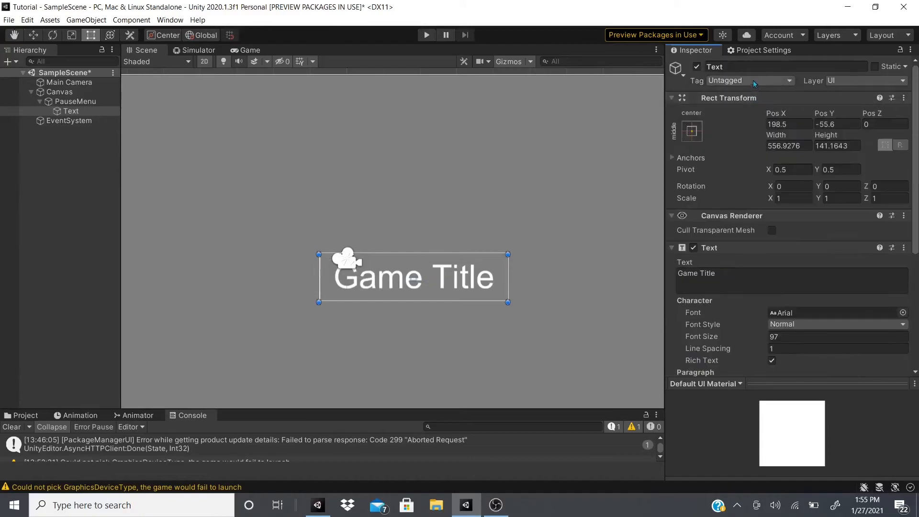
type("Game Title")
Move the Game Title text to the horizontal middle of the panel, near its upper edge
scroll(434, 197, "down", 5)
left_click(422, 253)
key("w")
left_click_drag(458, 243, 422, 244)
left_click_drag(385, 199, 369, 121)
Add a UI Button as a child of PauseMenu and resize it to about 334 by 100
right_click(60, 100)
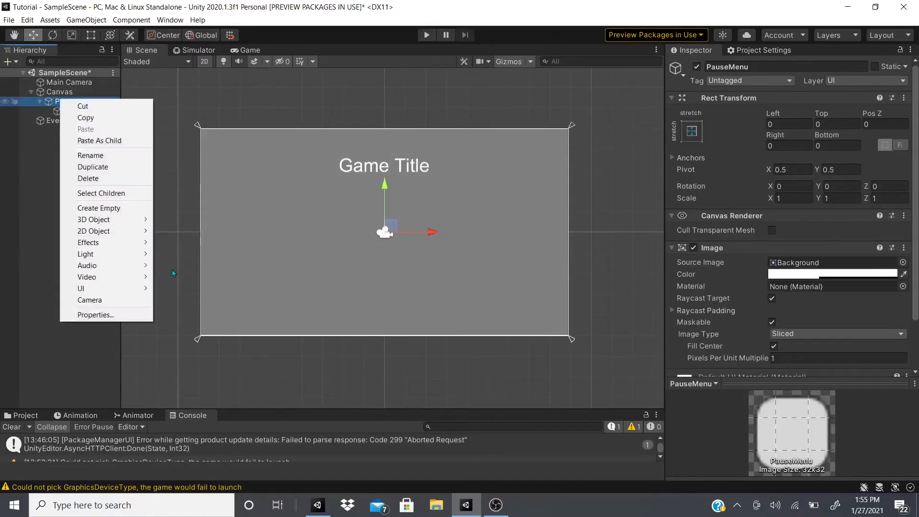
mouse_move(108, 288)
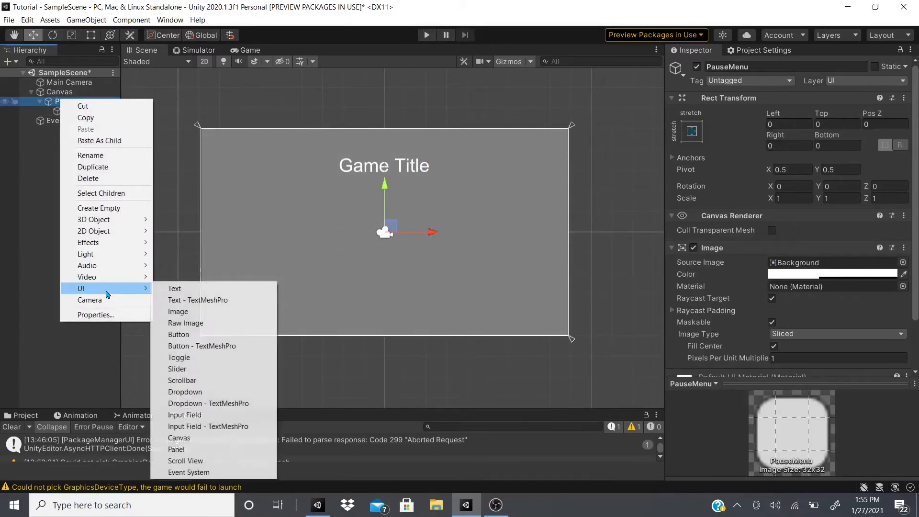
left_click(215, 336)
left_click_drag(338, 249, 269, 225)
scroll(426, 226, "down", 1)
scroll(426, 225, "down", 3)
Set the Button's Pos X to 0
left_click(790, 125)
type("0")
key("Tab")
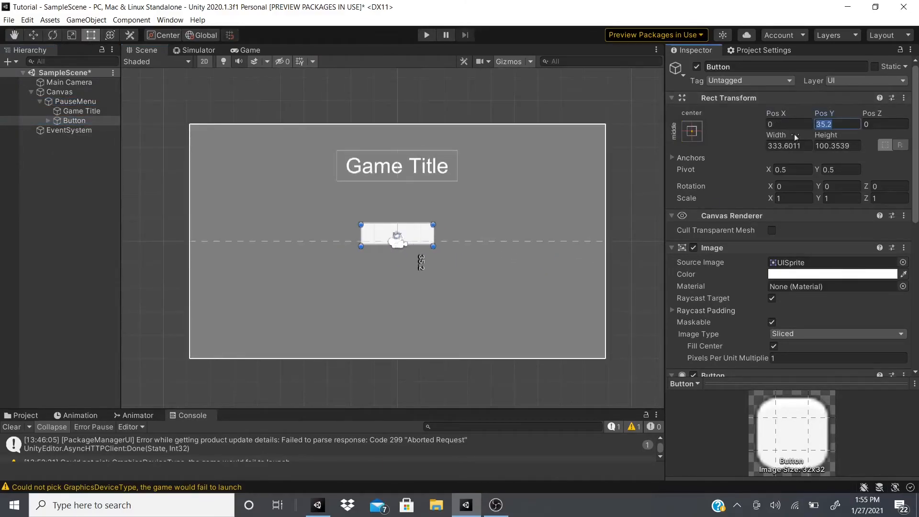
Change the Button's child text to "Play" and set its font size to 48
scroll(808, 269, "down", 3)
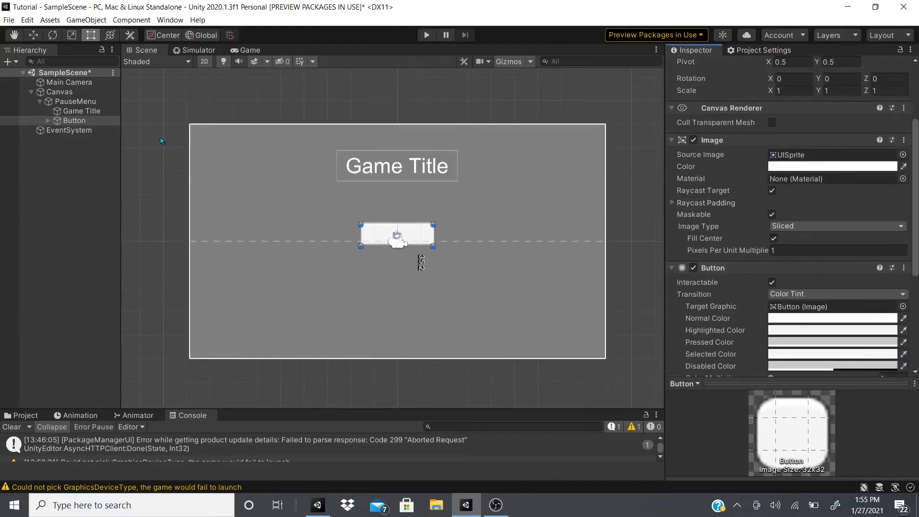
left_click(48, 121)
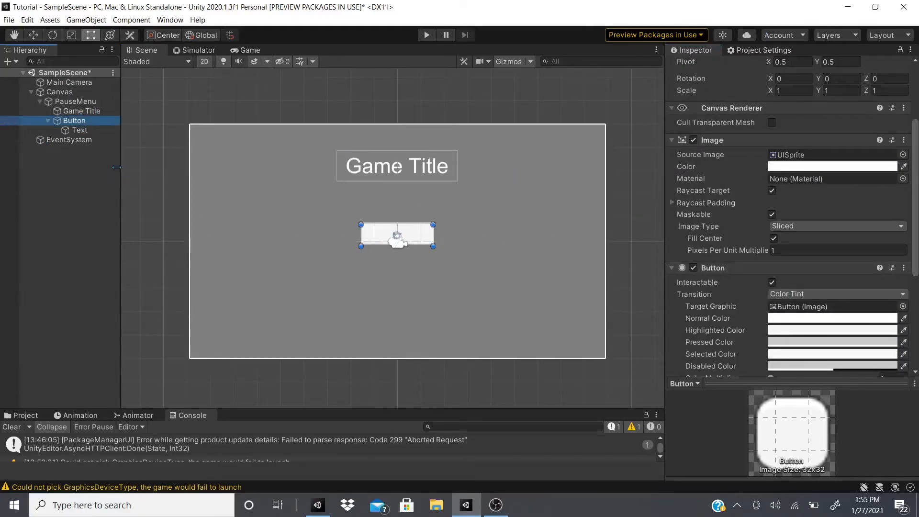
left_click(95, 130)
left_click(755, 67)
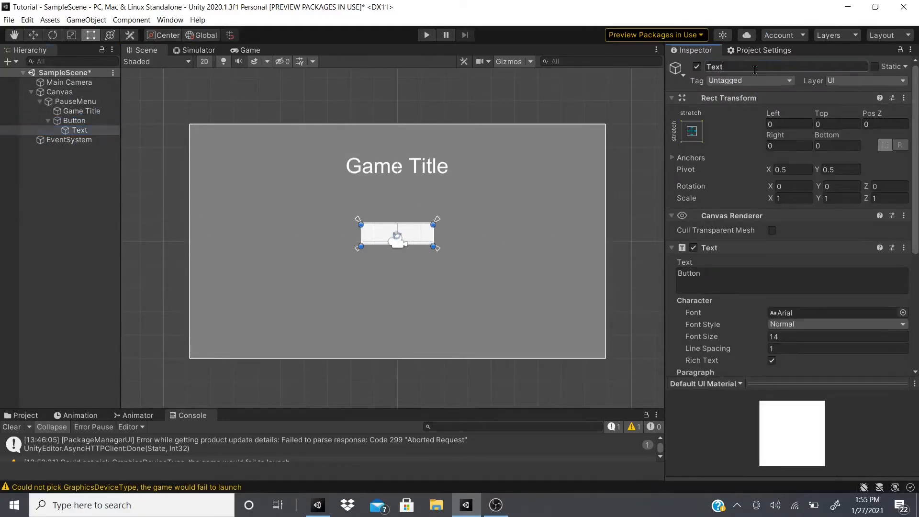
left_click(751, 281)
type("Play")
key("Return")
left_click(751, 343)
type("48")
scroll(746, 326, "down", 3)
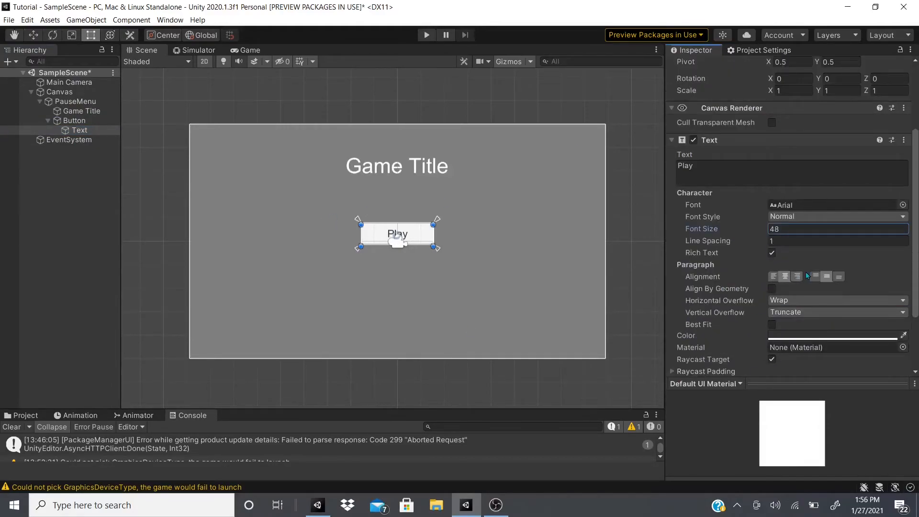
Move the Play button up to just below the Game Title text
left_click(72, 124)
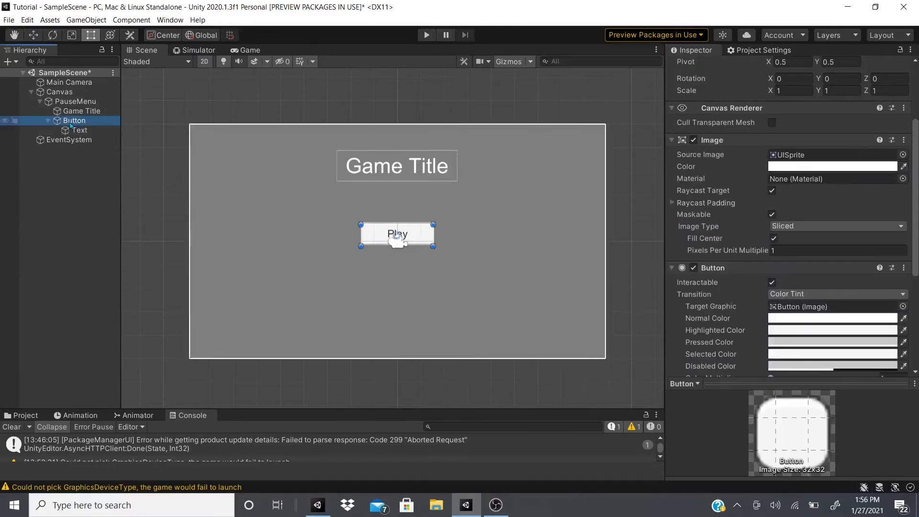
left_click(48, 121)
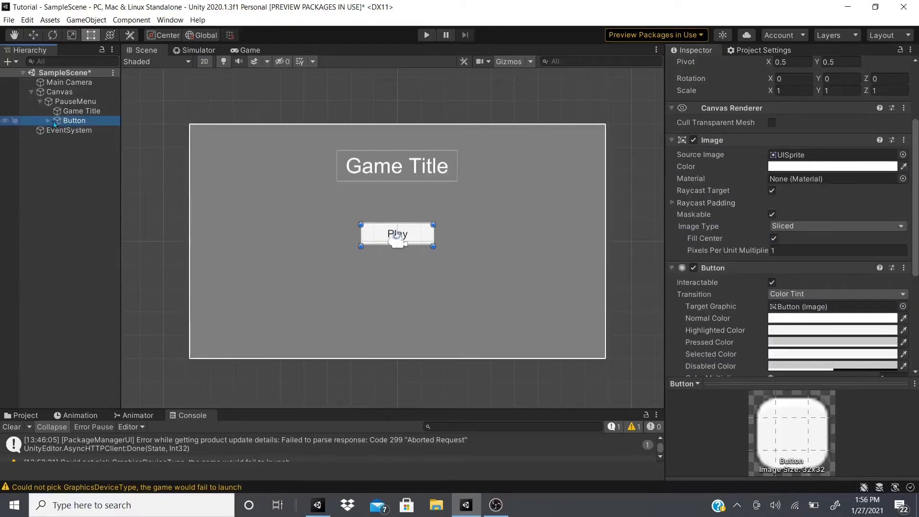
left_click(34, 37)
left_click_drag(398, 188, 398, 157)
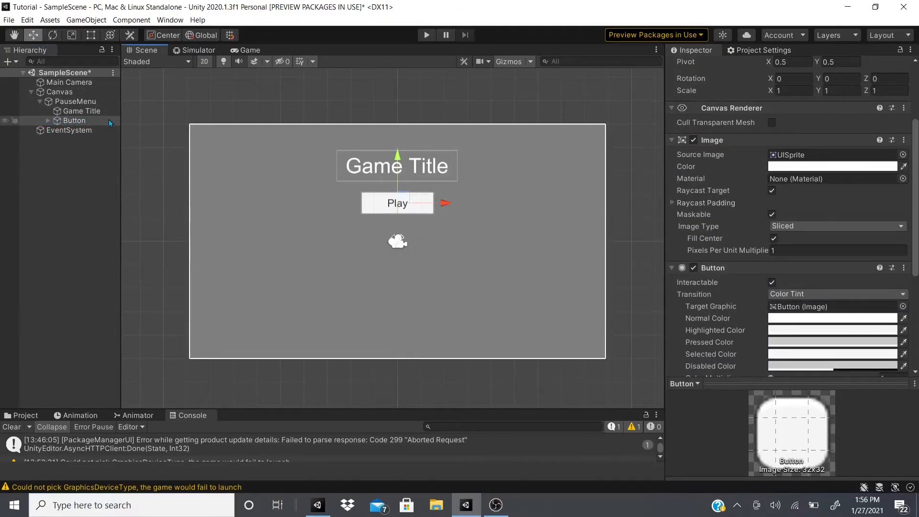
Duplicate the Play button twice and space the two copies evenly beneath it
key("ctrl+d")
key("ctrl+d")
left_click(94, 133)
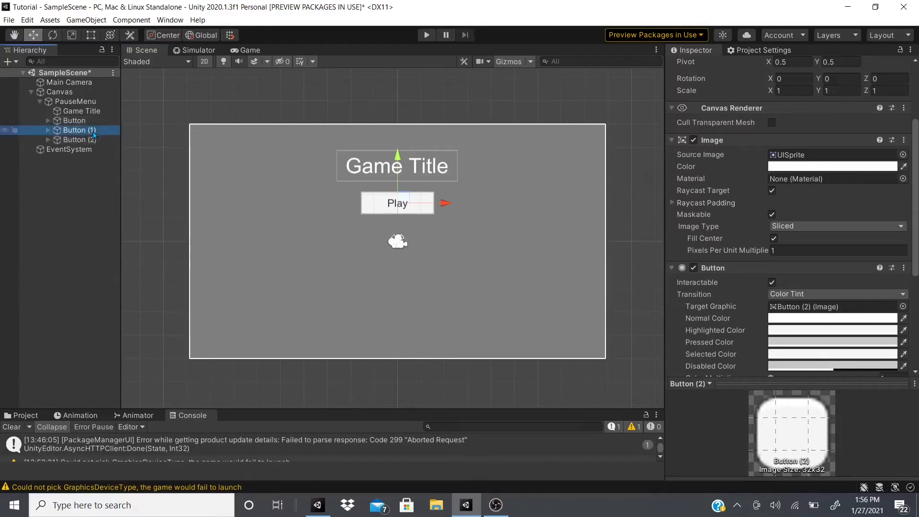
left_click(80, 140, "shift")
left_click_drag(397, 156, 402, 236)
Change the lowest button's text to "Quit"
left_click(94, 141)
left_click(48, 139)
left_click(64, 151)
triple_click(748, 166)
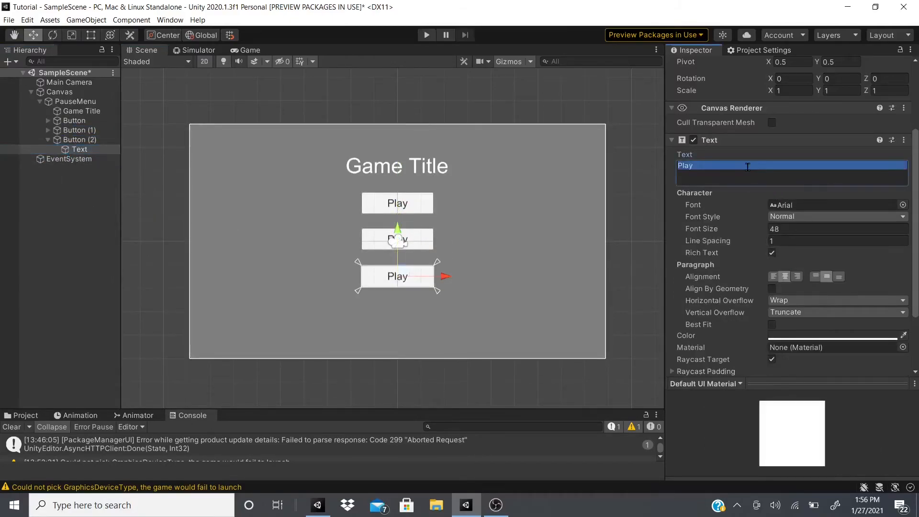
type("Quit")
key("Return")
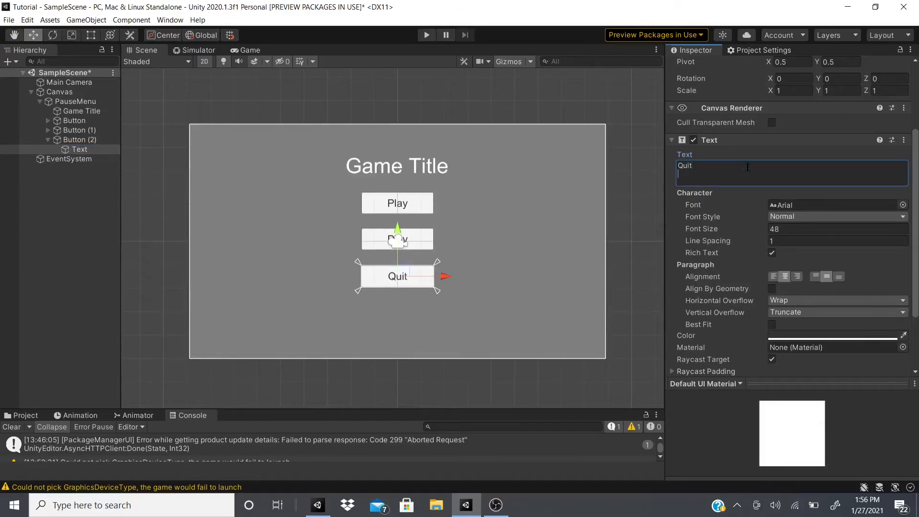
Change the middle button's text to "Menu"
left_click(48, 130)
left_click(80, 139)
triple_click(727, 169)
type("Menu")
key("Return")
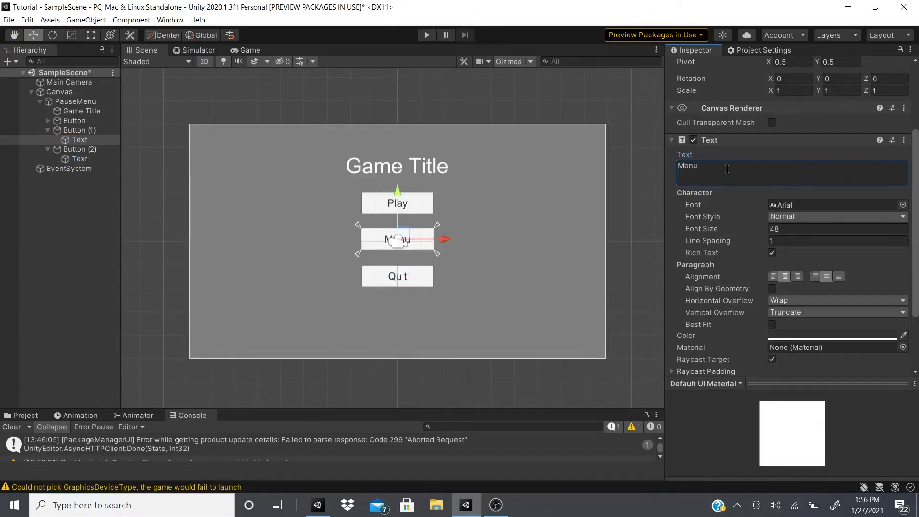
Set the PauseMenu's Image color to black (000000) with an alpha of 152, previewing it in the Game view
left_click(246, 50)
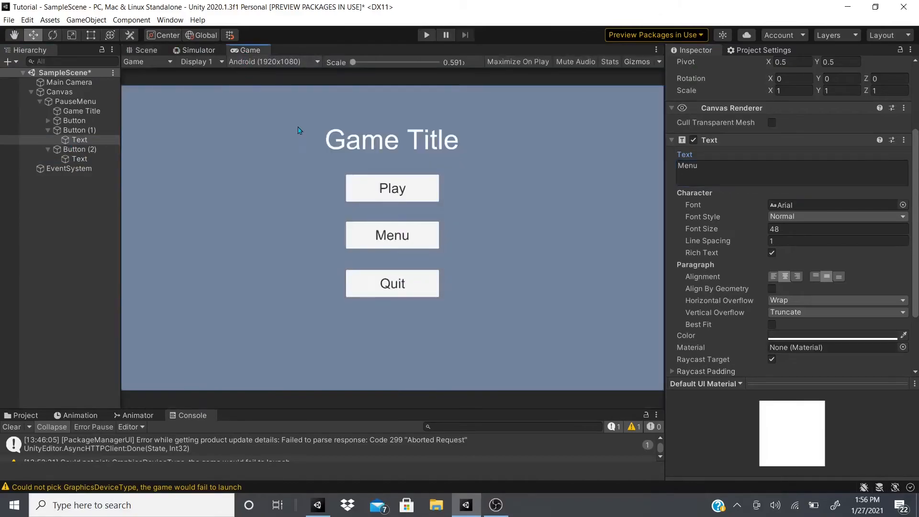
left_click(75, 101)
left_click(859, 216)
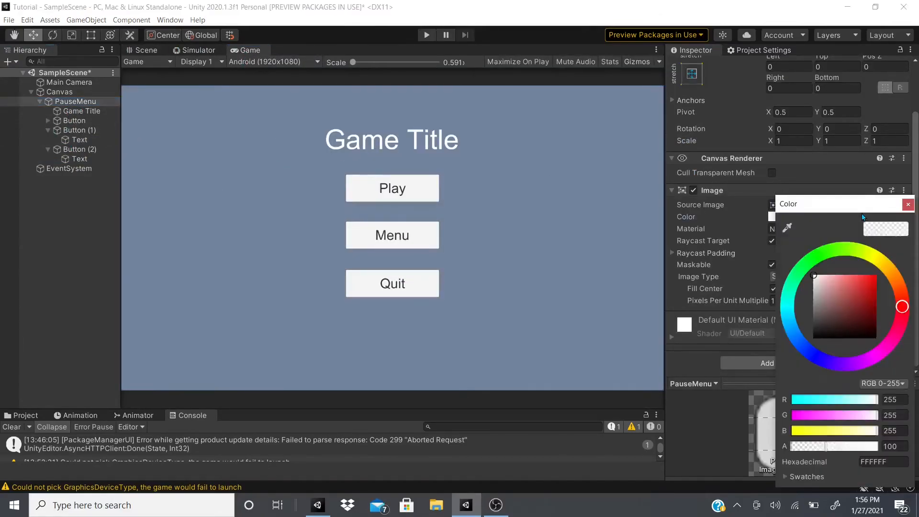
left_click_drag(845, 351, 814, 338)
left_click_drag(797, 446, 843, 448)
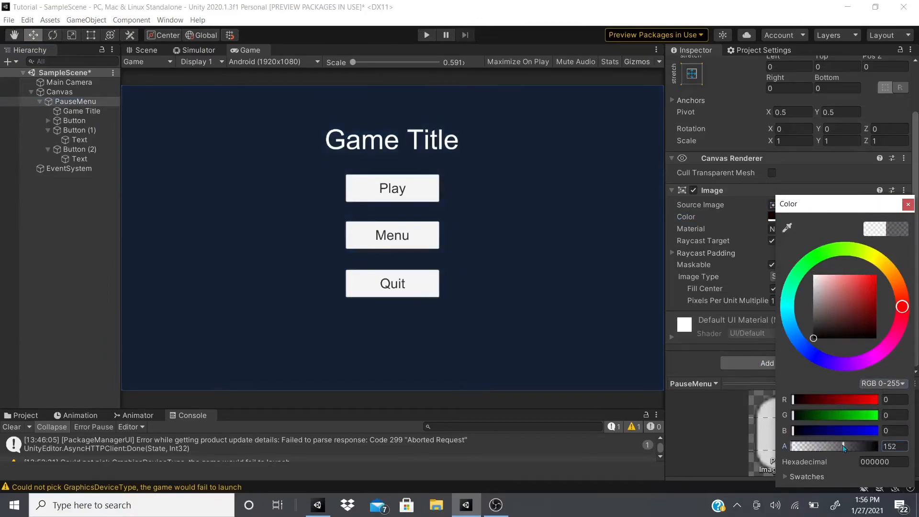
left_click(908, 204)
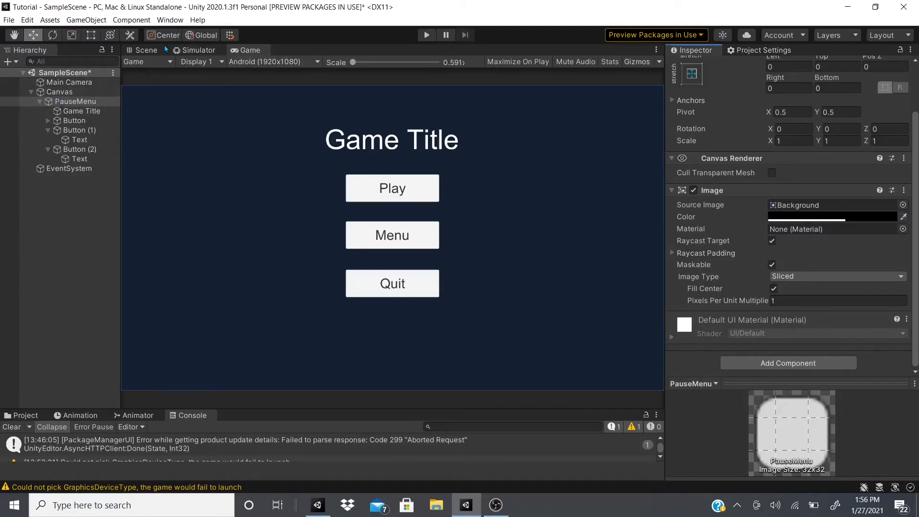
Extend the PauseMenu panel past the Canvas edges, by about 97 on the left and right, 77 at the top and 66 at the bottom
double_click(72, 101)
left_click(71, 101)
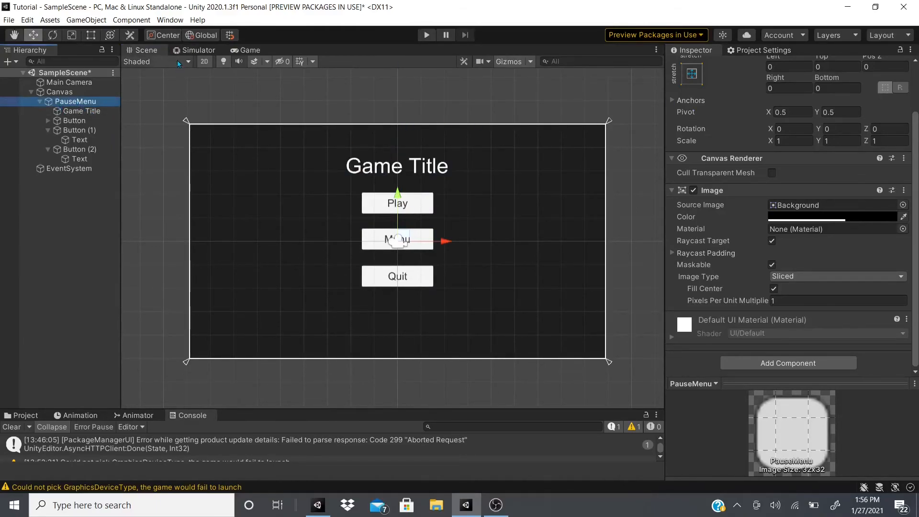
key("t")
left_click_drag(284, 123, 284, 120)
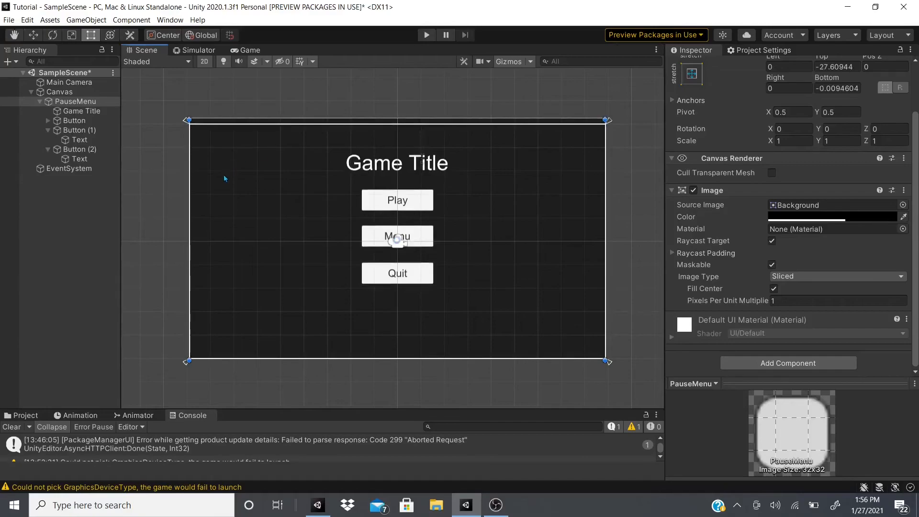
left_click_drag(194, 178, 187, 178)
left_click_drag(372, 357, 373, 370)
left_click_drag(607, 242, 626, 243)
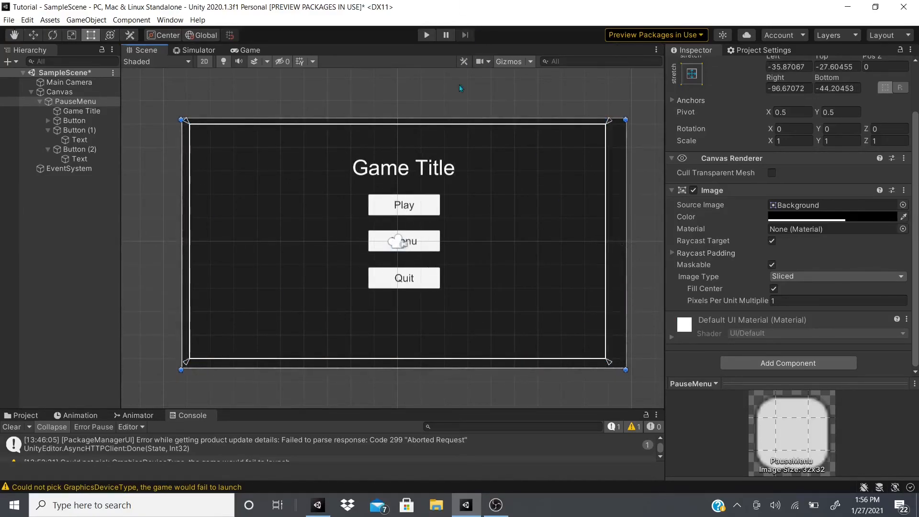
left_click_drag(183, 207, 170, 207)
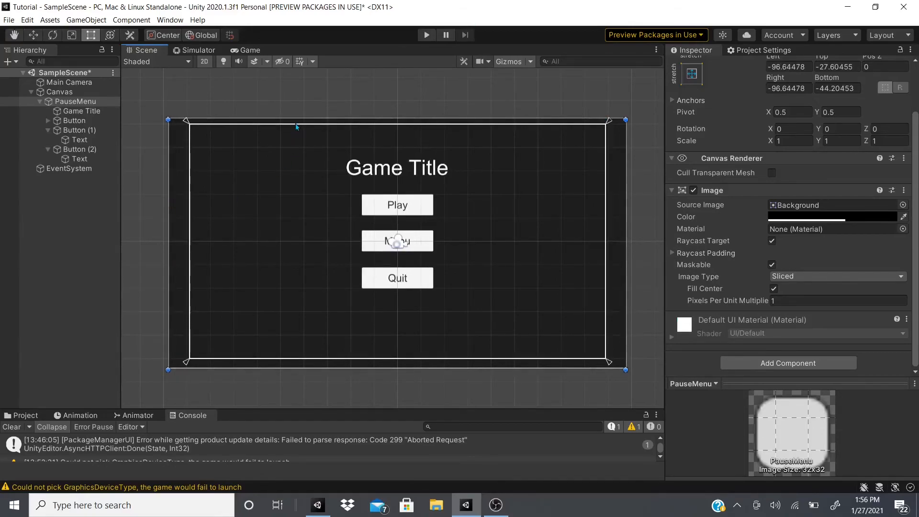
left_click_drag(297, 119, 297, 109)
left_click_drag(405, 370, 421, 375)
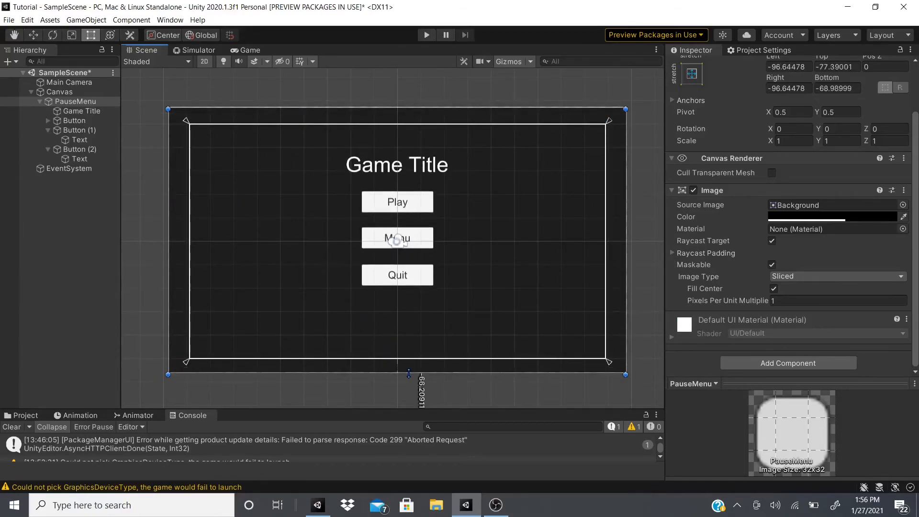
Check the pause menu layout in the device Simulator and in the Game view
left_click(194, 50)
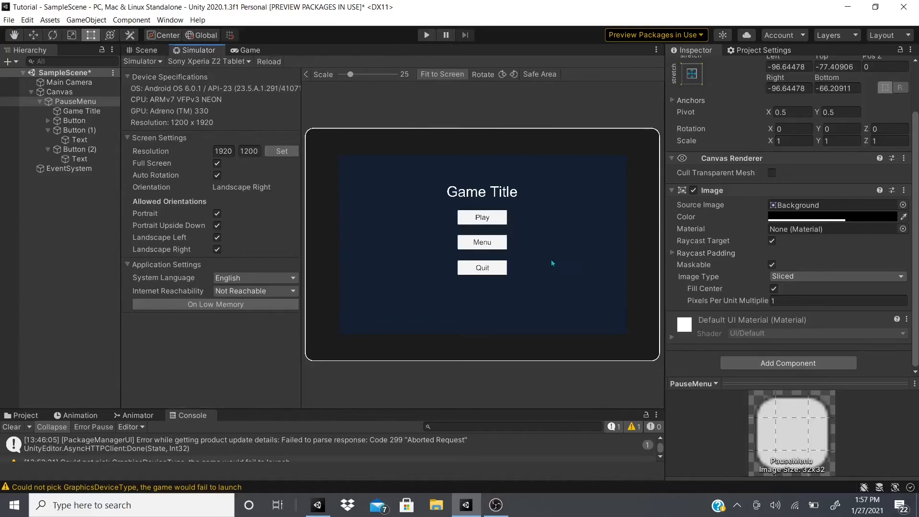
left_click(246, 50)
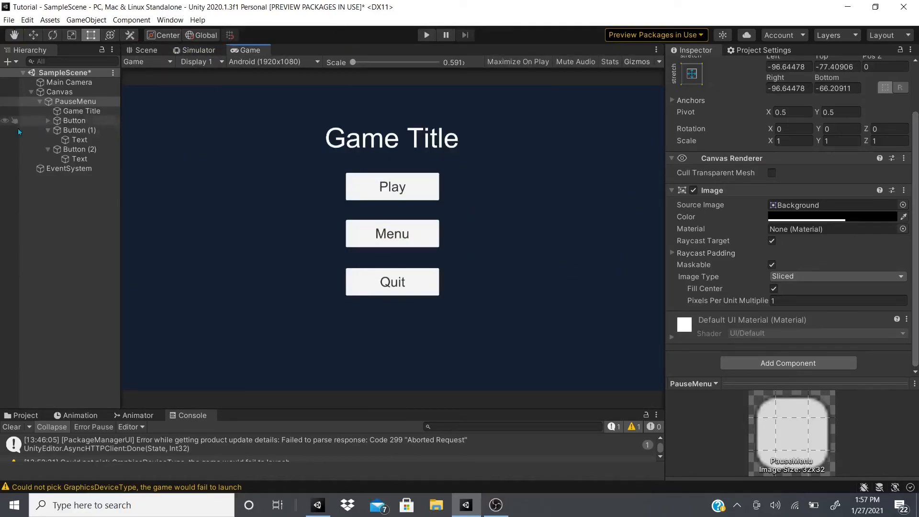
left_click(40, 101)
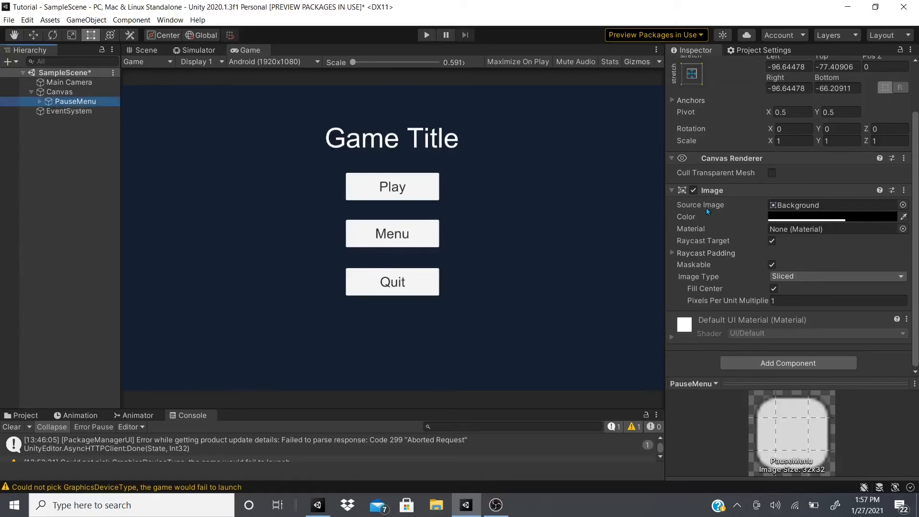
Delete the PauseMenu object, including its title and buttons, from the Canvas
right_click(87, 101)
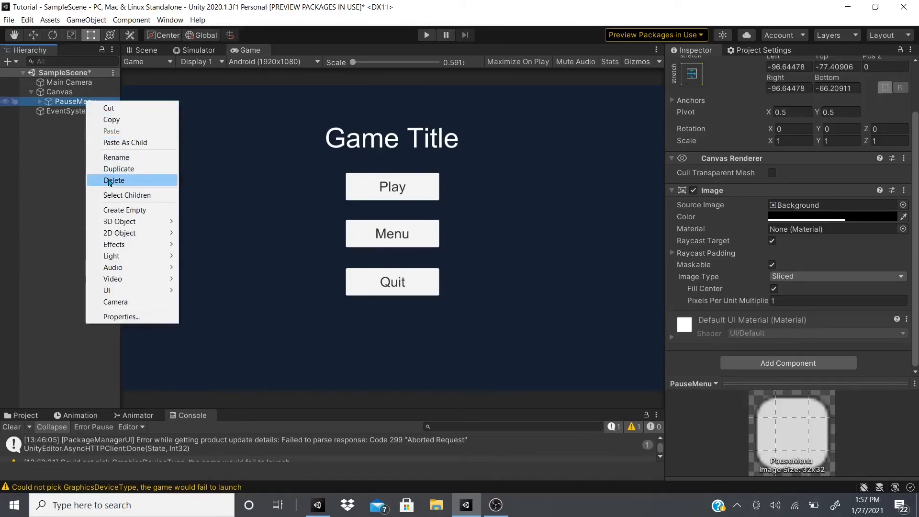
left_click(110, 181)
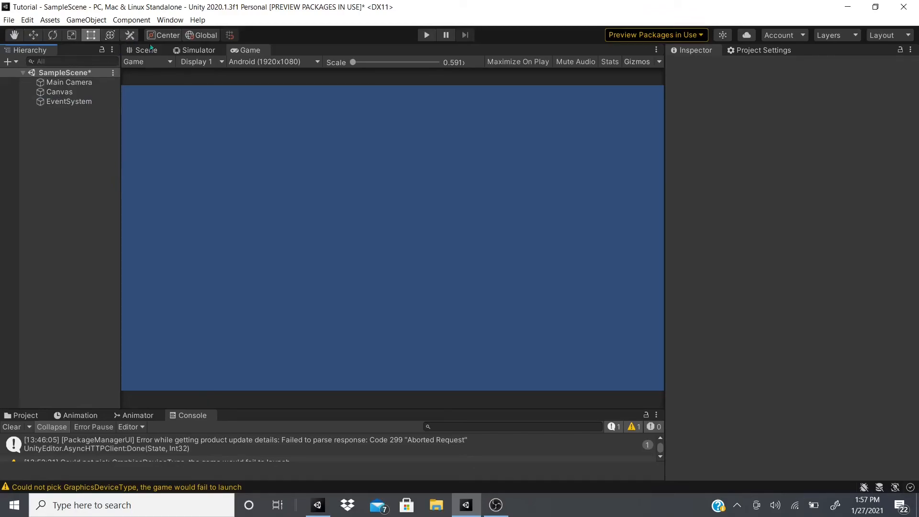
Preview the empty scene in the device Simulator as a Razer Phone and as a Samsung Galaxy S5 Neo
left_click(203, 51)
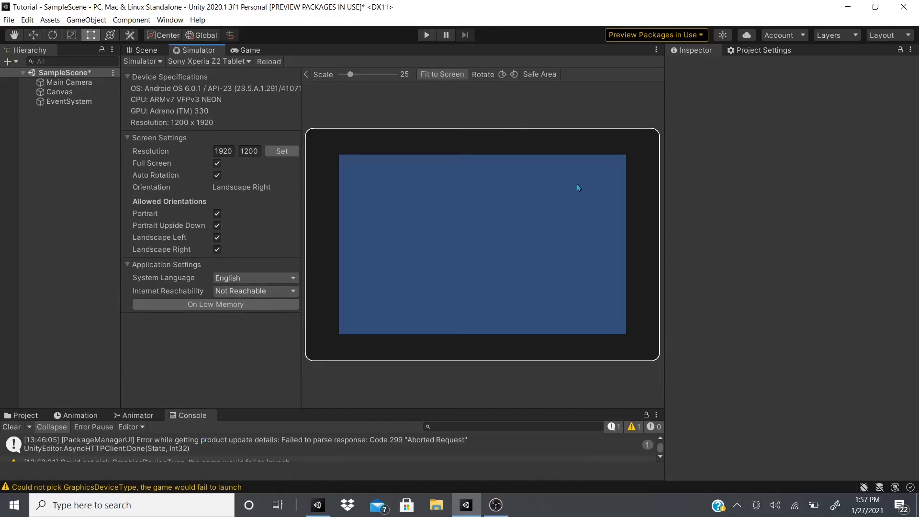
left_click(209, 61)
scroll(234, 144, "up", 3)
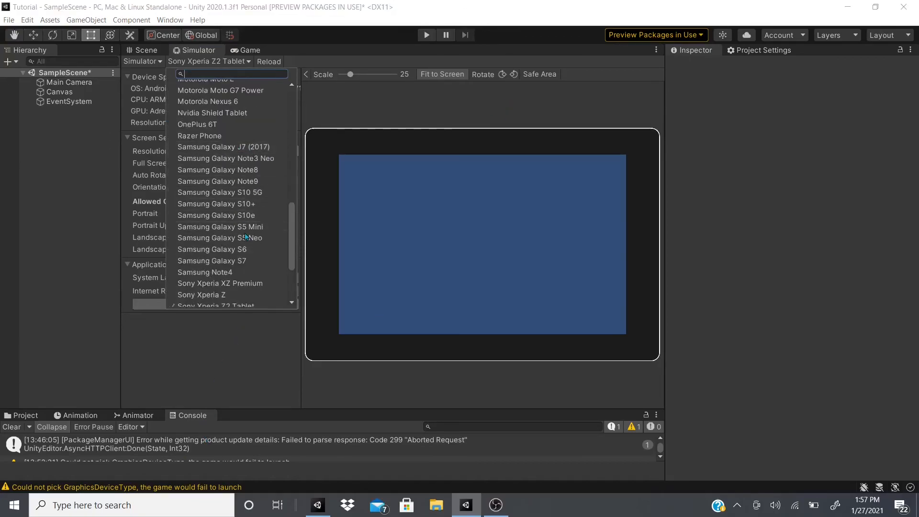
left_click(204, 136)
left_click(214, 62)
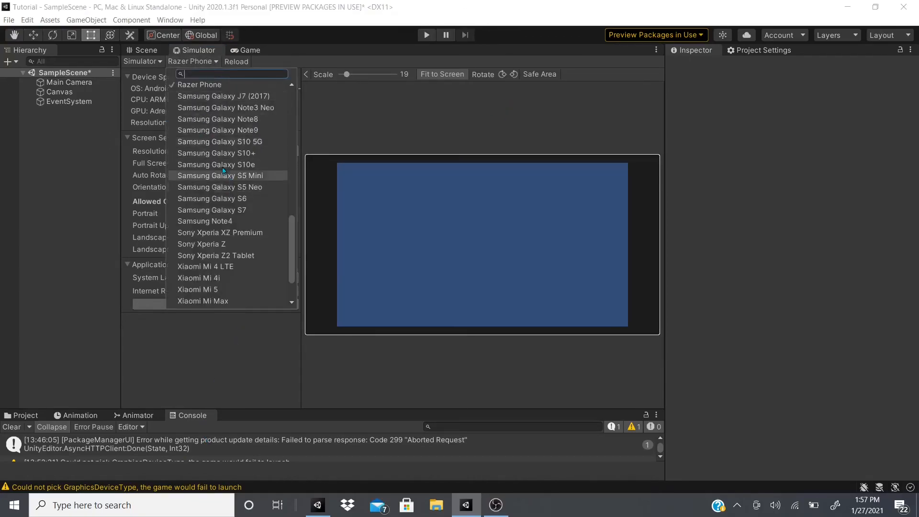
left_click(198, 186)
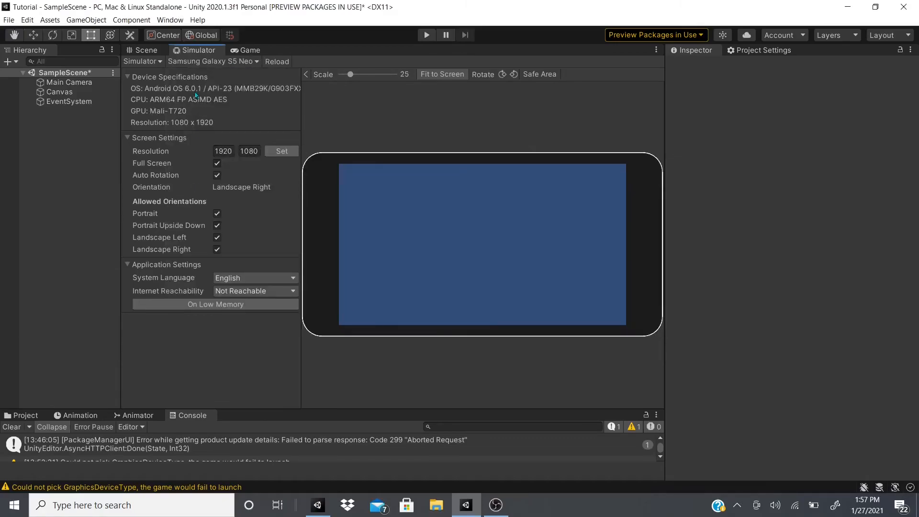
Change the simulated device to the Motorola Moto G7 Power to view its notched screen
left_click(203, 60)
scroll(242, 248, "up", 2)
scroll(243, 248, "up", 4)
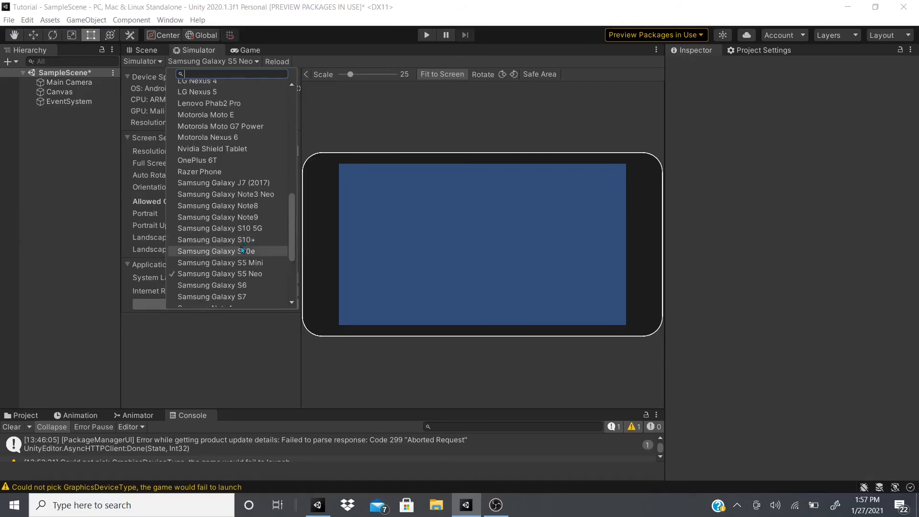
scroll(225, 259, "up", 1)
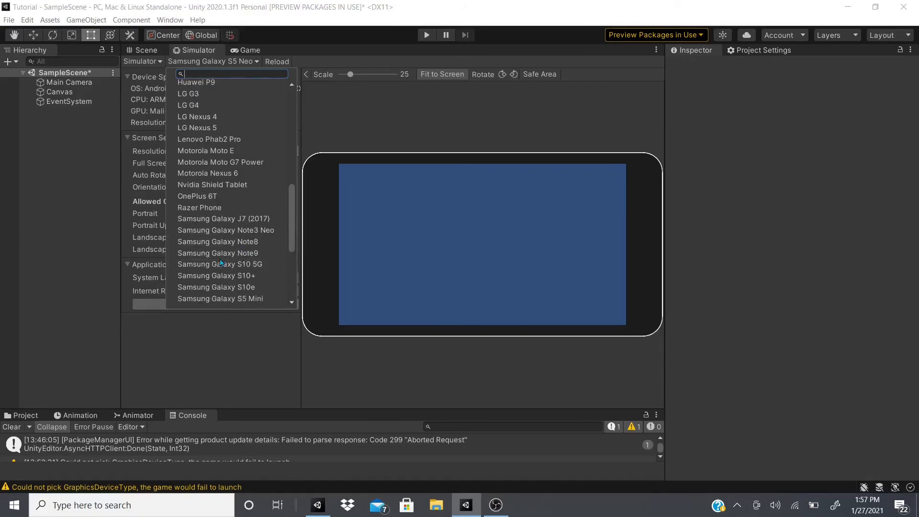
scroll(281, 178, "up", 5)
scroll(274, 193, "down", 5)
left_click(187, 162)
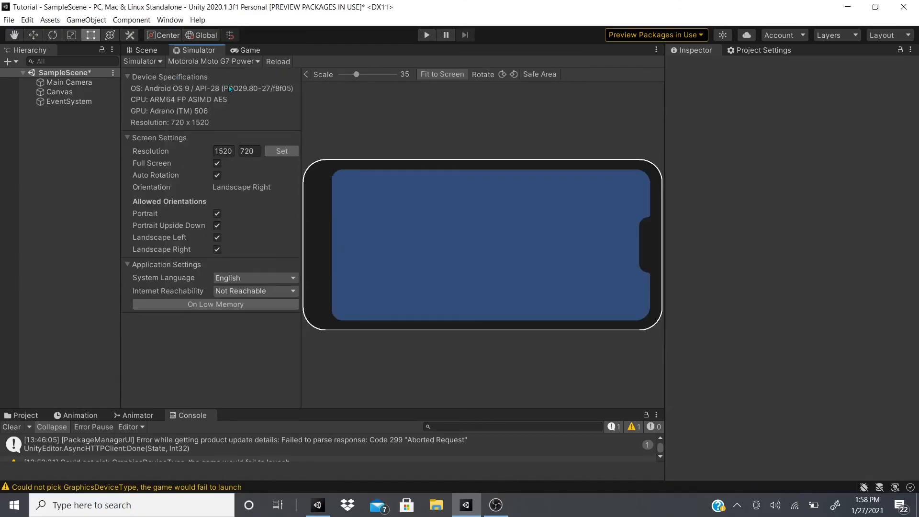
Preview the scene on the Samsung Galaxy S6 and Samsung Galaxy S7, reducing the Simulator scale to 13
left_click(214, 61)
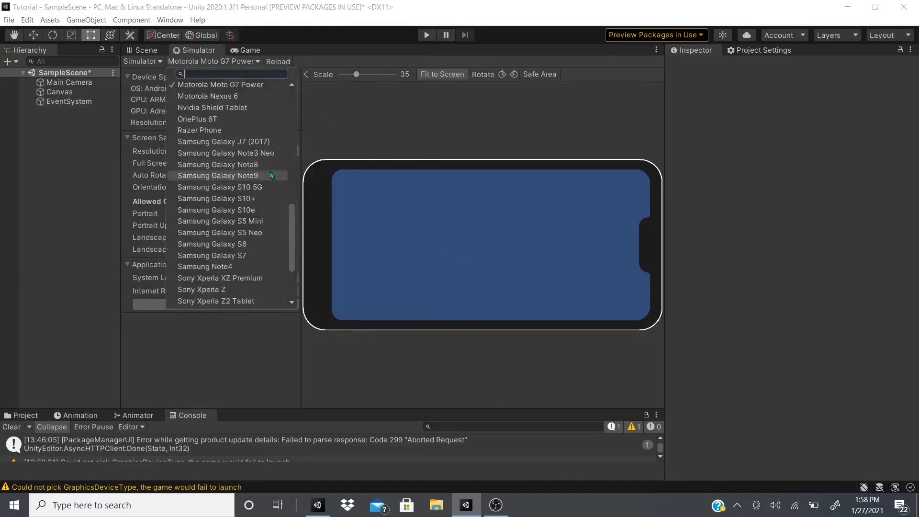
scroll(243, 212, "down", 3)
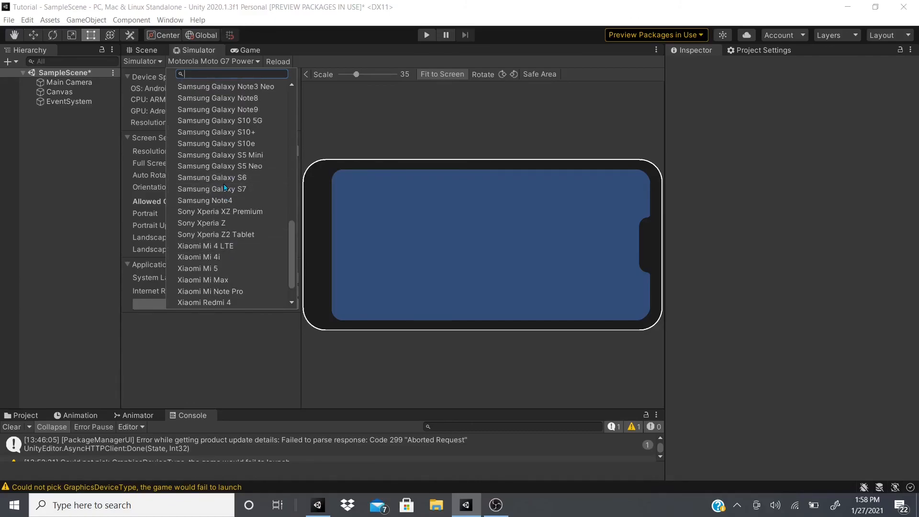
left_click(209, 178)
left_click(235, 62)
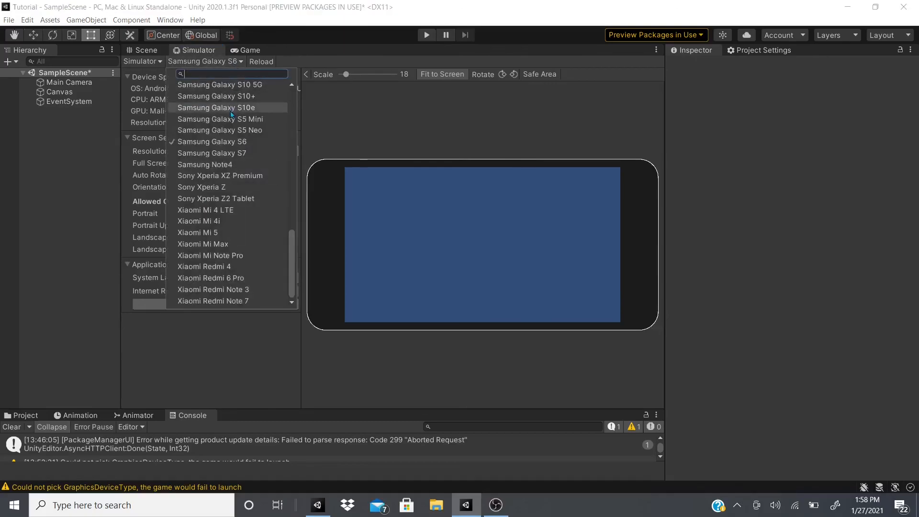
left_click(227, 165)
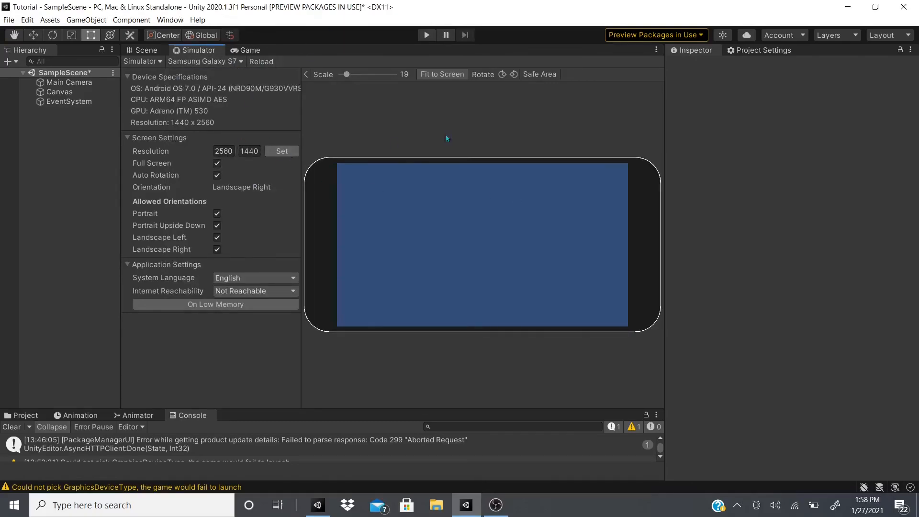
scroll(426, 114, "up", 3)
scroll(425, 114, "down", 5)
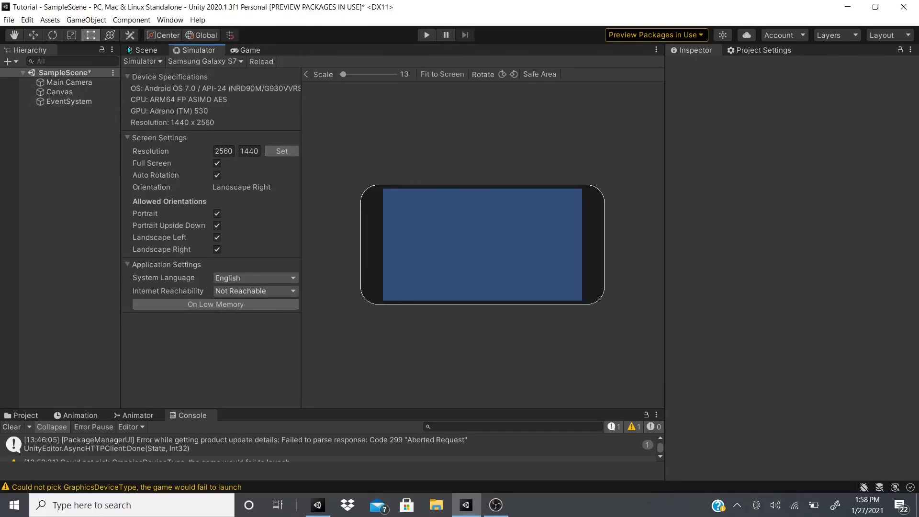
Return to the Scene view and look over the object types that can be created in the hierarchy
left_click(142, 49)
right_click(57, 153)
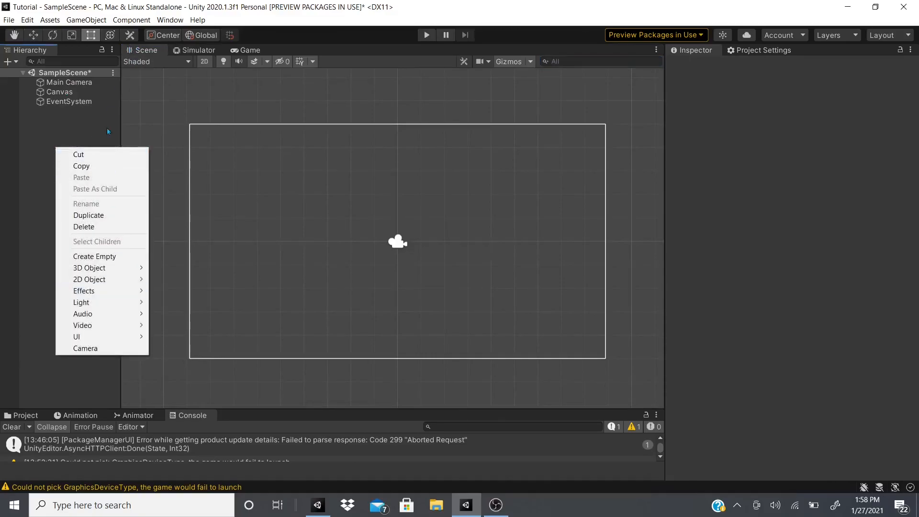
mouse_move(107, 340)
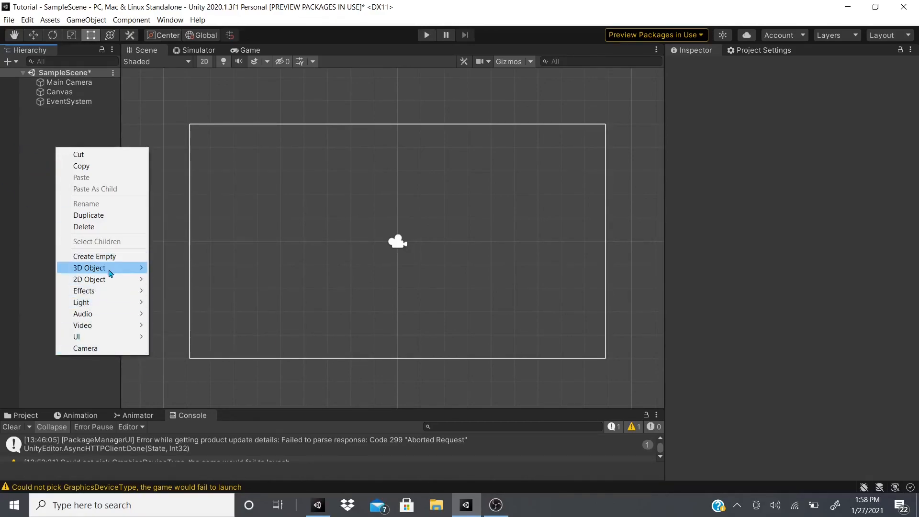
left_click(35, 164)
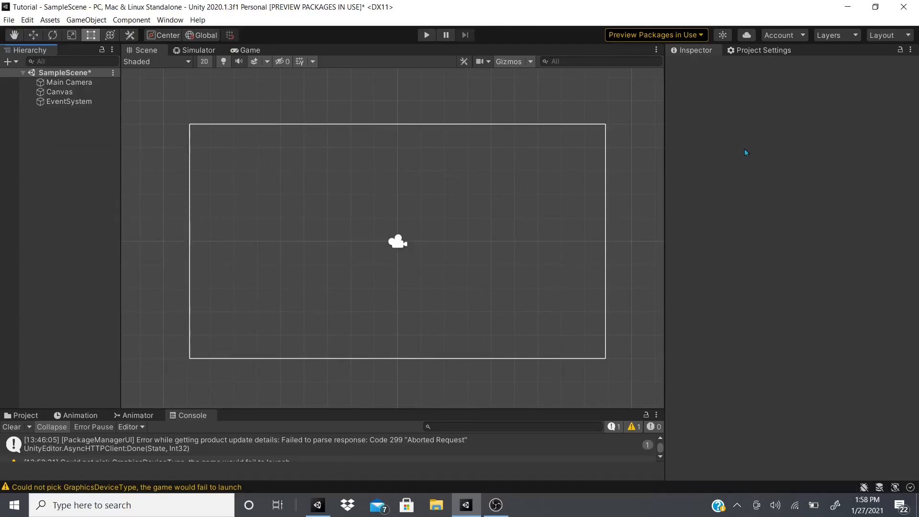